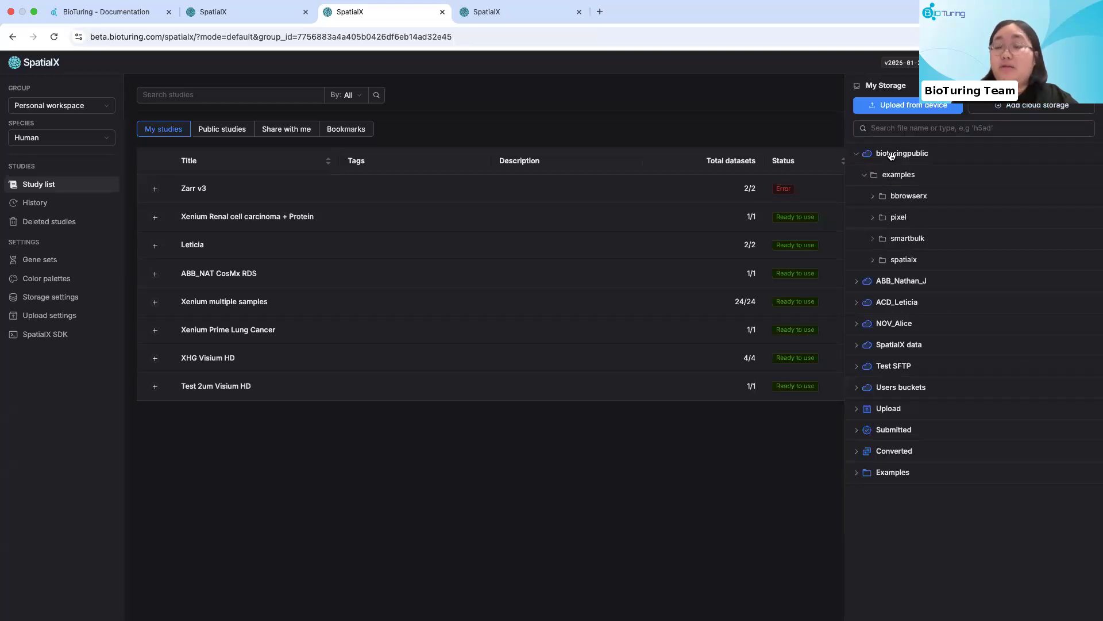
# Step: Expand the spatialx folder under examples in the bioturingpublic storage
pyautogui.click(908, 257)
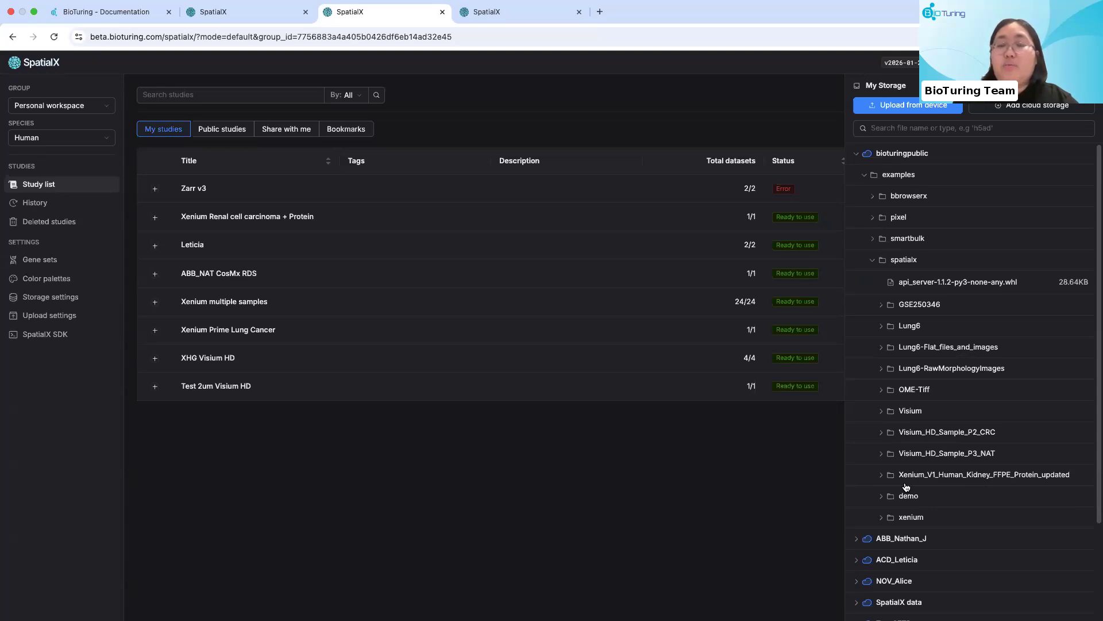
pyautogui.hotkey('ctrl', 'Left')
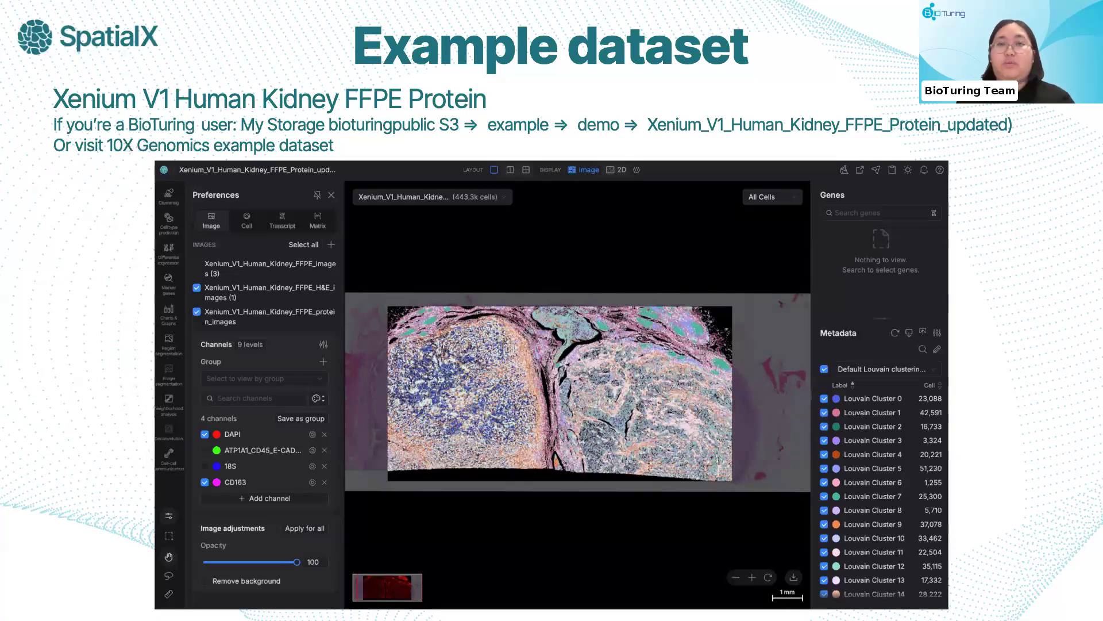
pyautogui.click(228, 146)
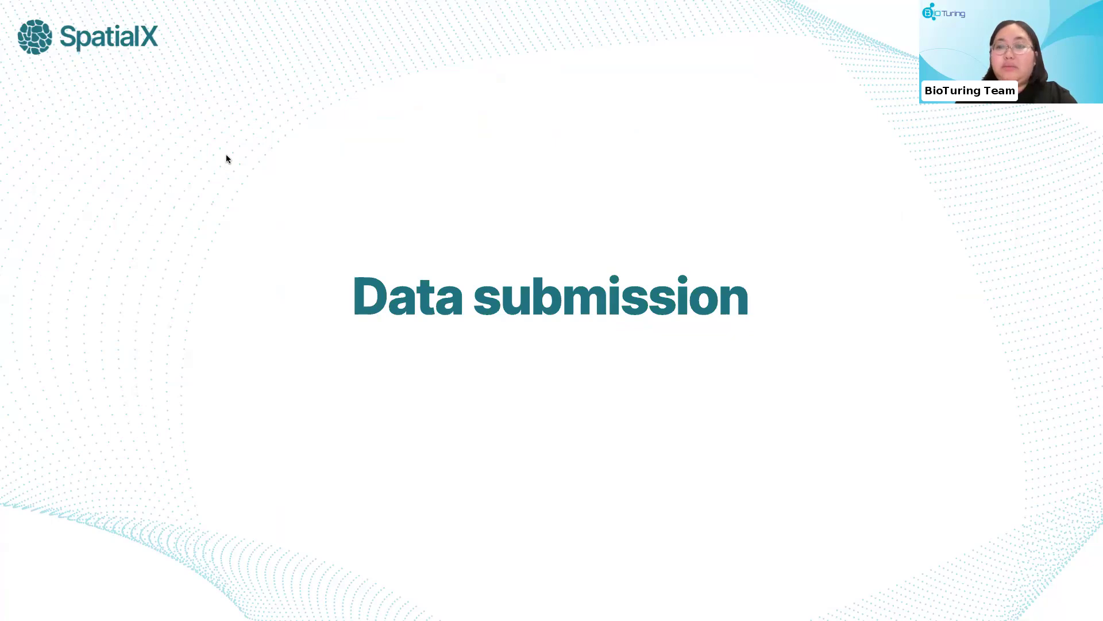
pyautogui.click(230, 156)
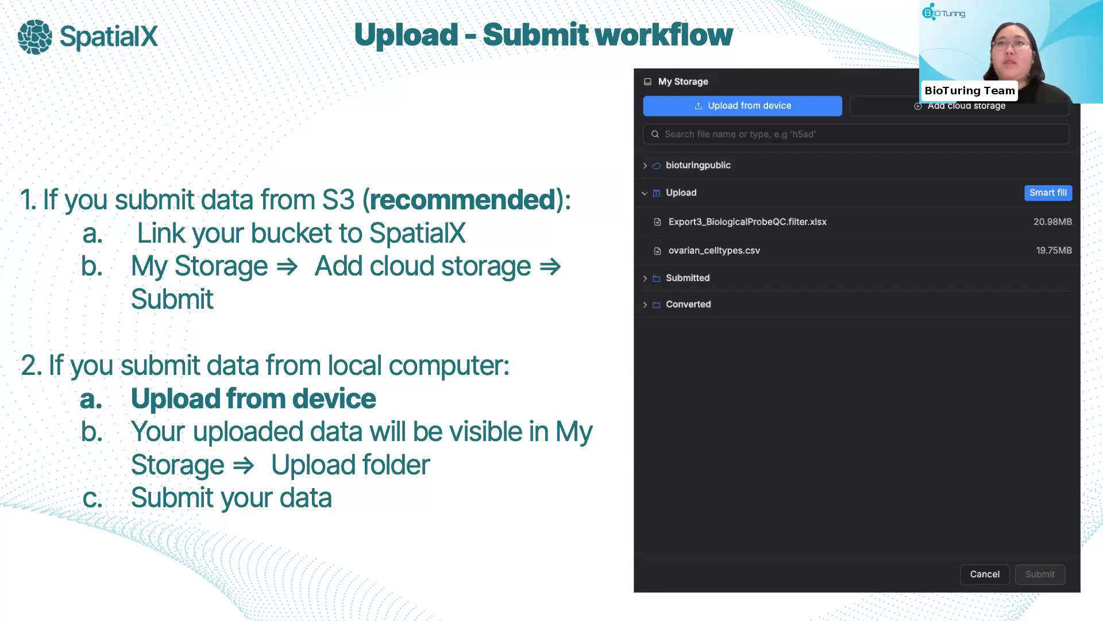
pyautogui.click(171, 214)
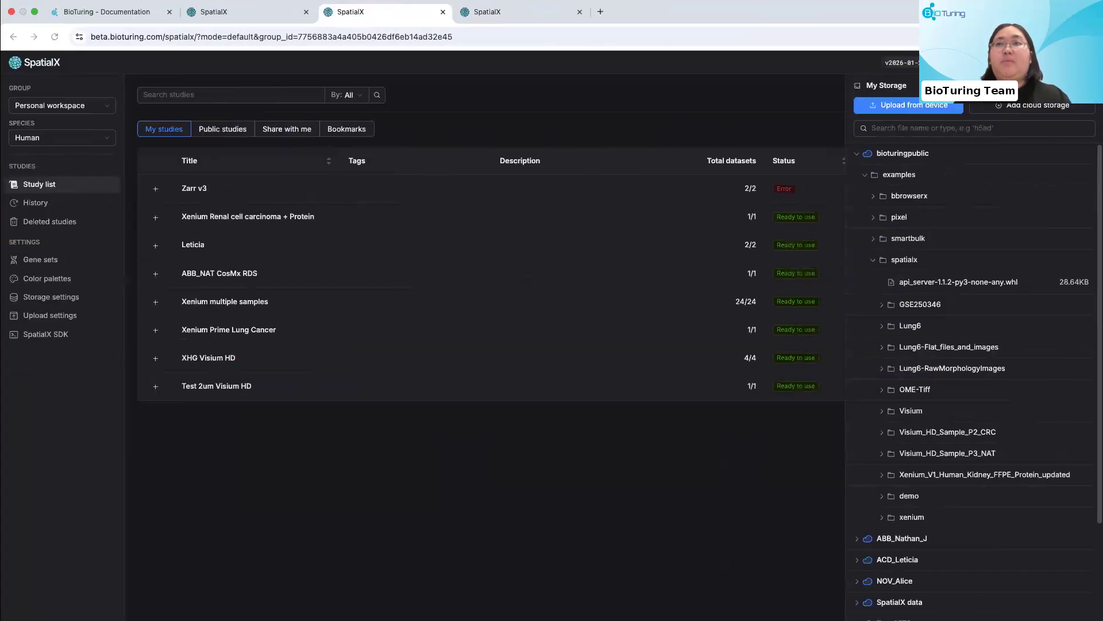
# Step: Create a new human study named "t" in the personal workspace and proceed to adding its sample data
pyautogui.click(1086, 85)
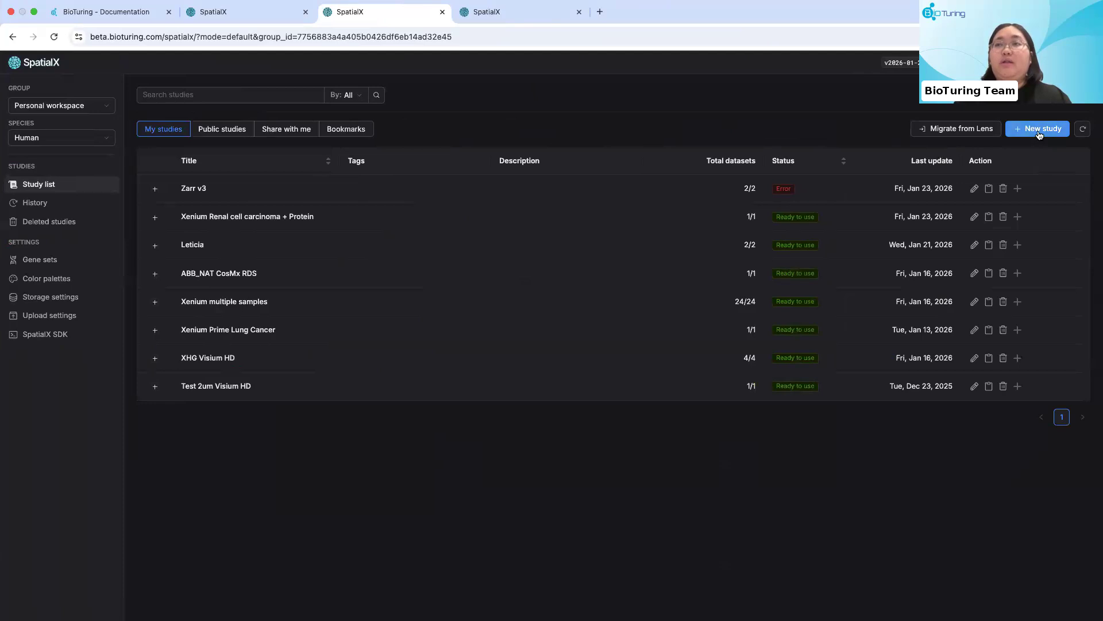
pyautogui.click(1040, 128)
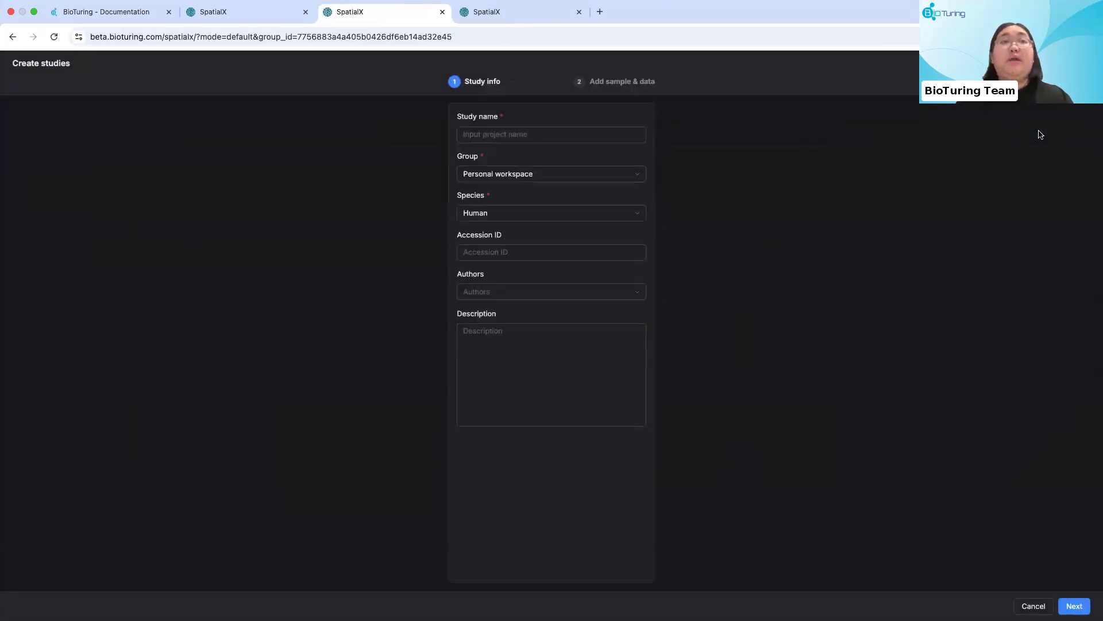
pyautogui.click(591, 152)
pyautogui.write('t')
pyautogui.click(1068, 602)
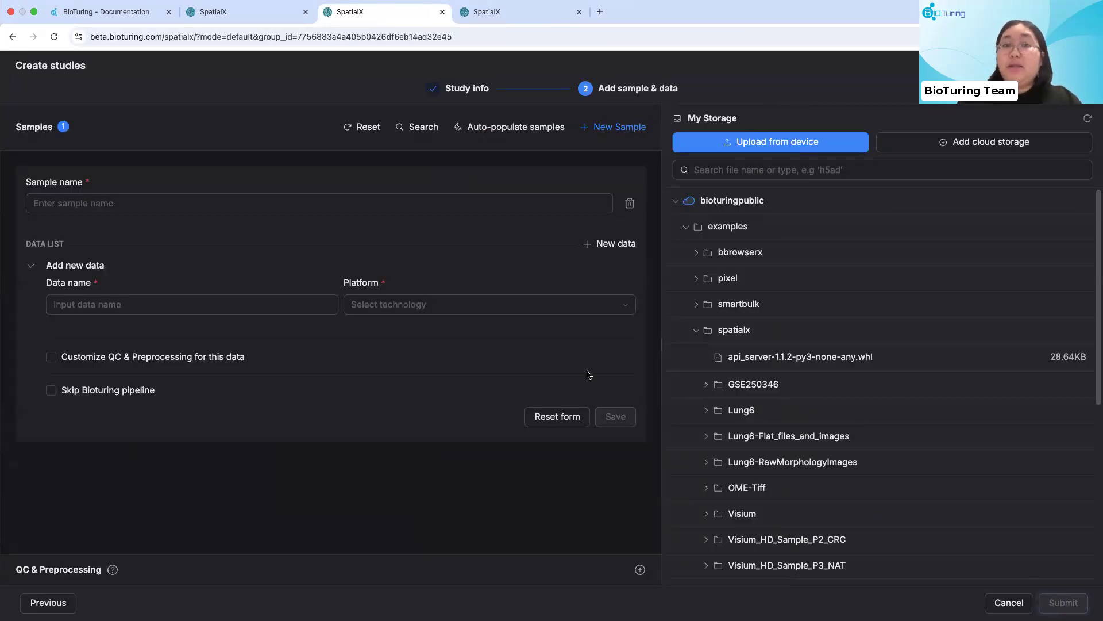
# Step: Set the data platform to 10xgenomics Xenium and smart-fill its files from the Xenium_V1_Human_Kidney_FFPE_Protein_updated folder
pyautogui.click(538, 305)
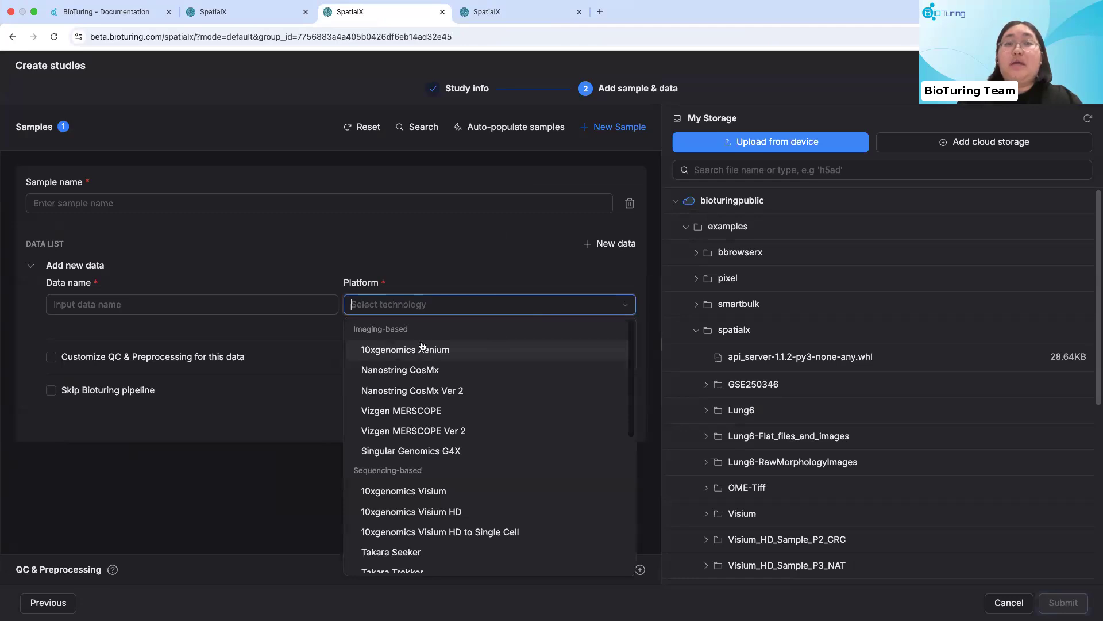
pyautogui.click(395, 348)
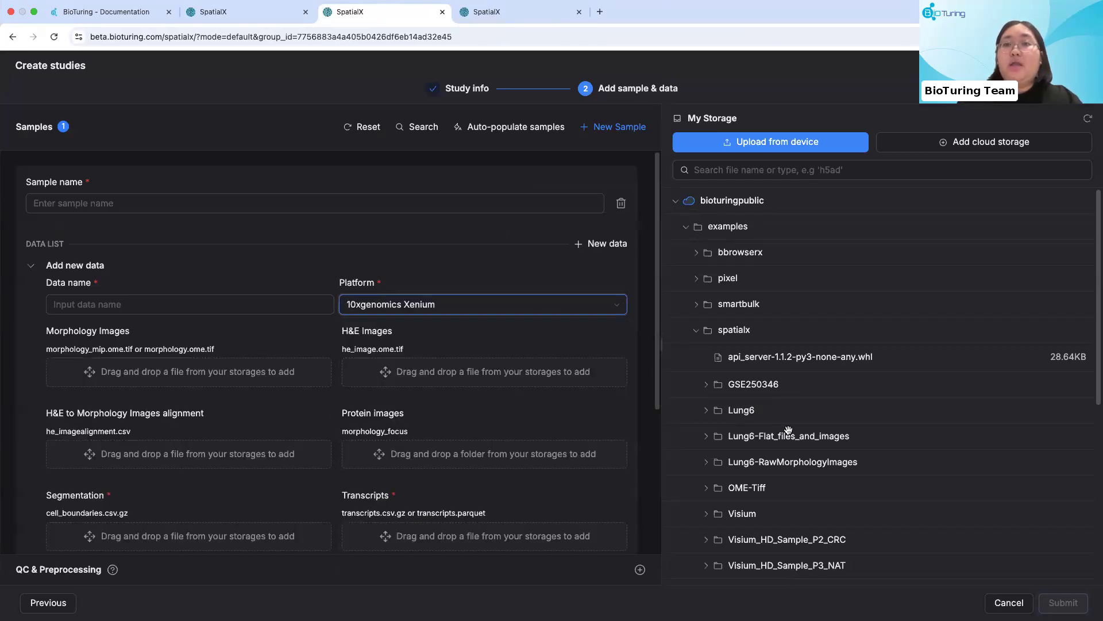
pyautogui.scroll(-3, 742, 412)
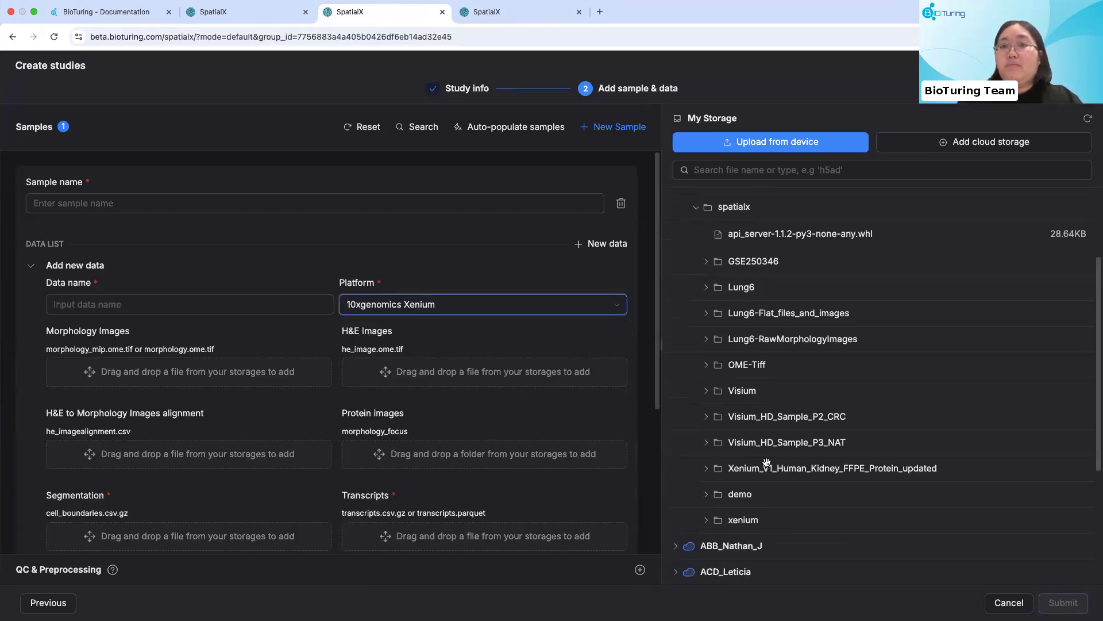
pyautogui.click(751, 470)
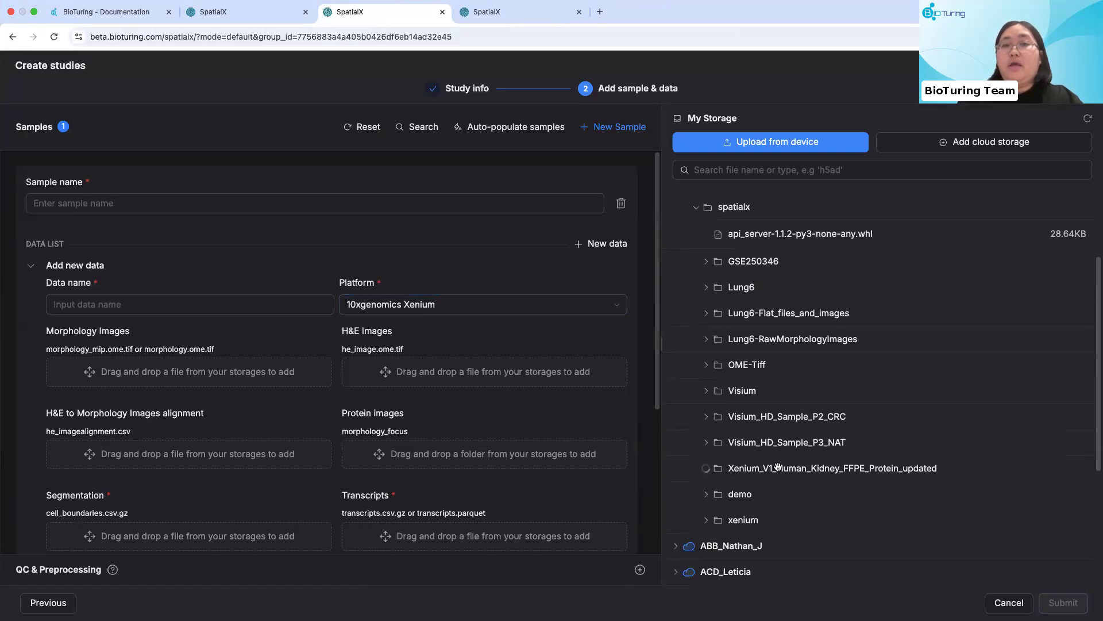
pyautogui.scroll(-1, 807, 457)
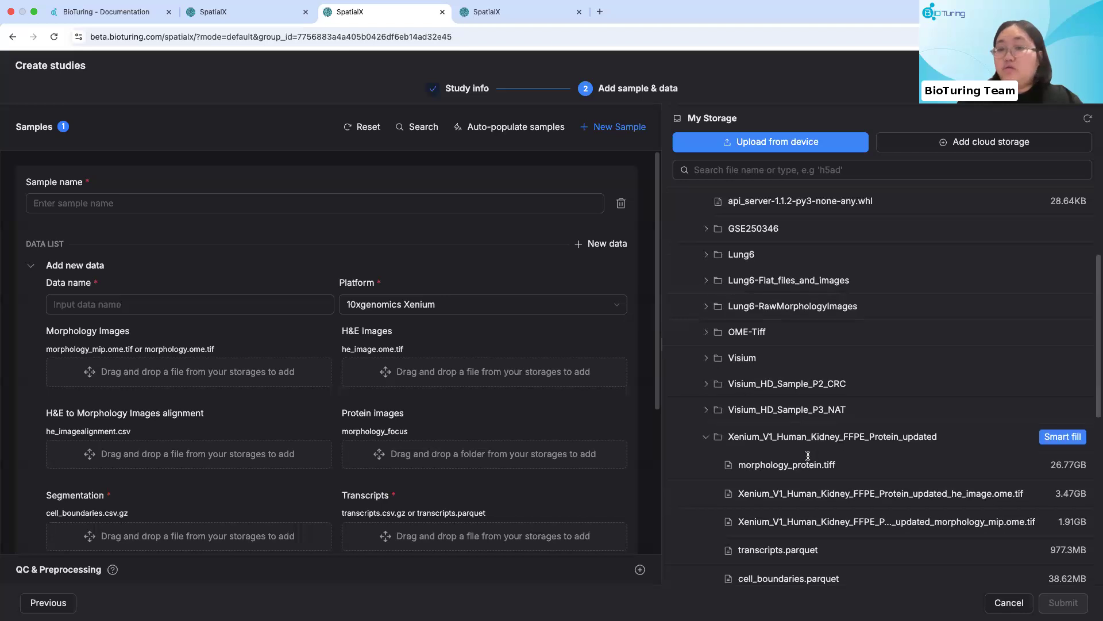
pyautogui.scroll(-1, 808, 457)
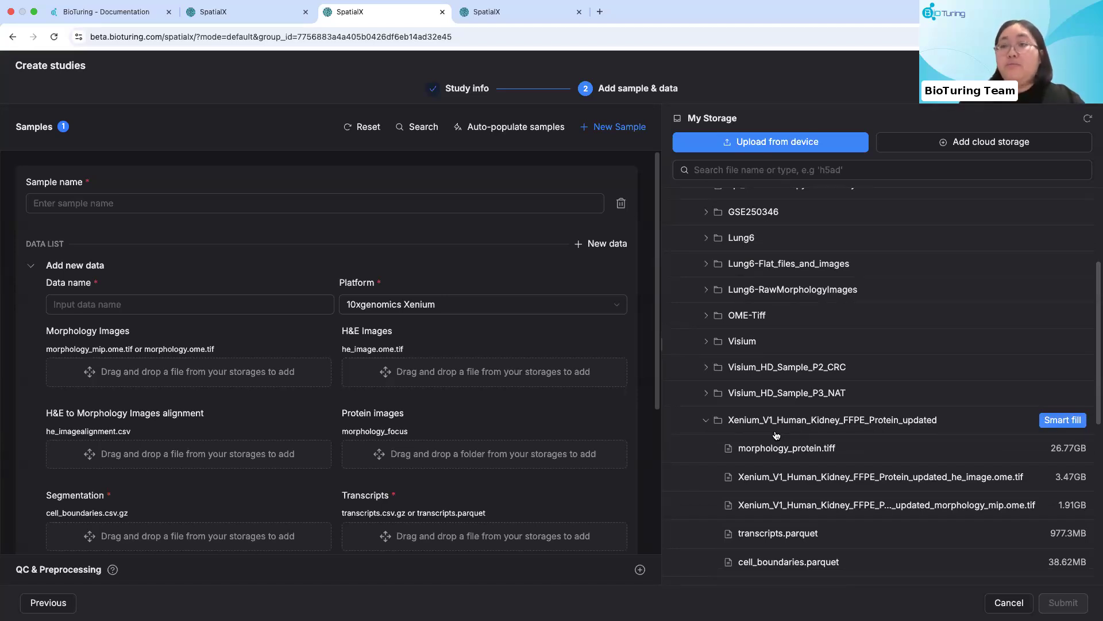
pyautogui.click(1061, 420)
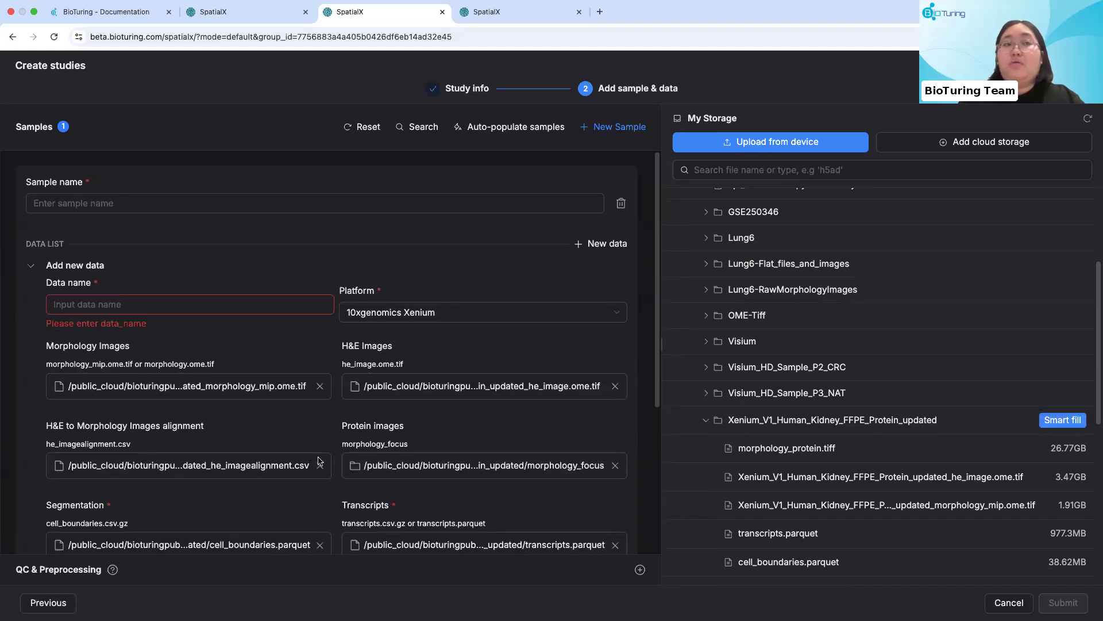
# Step: Name both the data entry and the sample "Kidney"
pyautogui.click(224, 310)
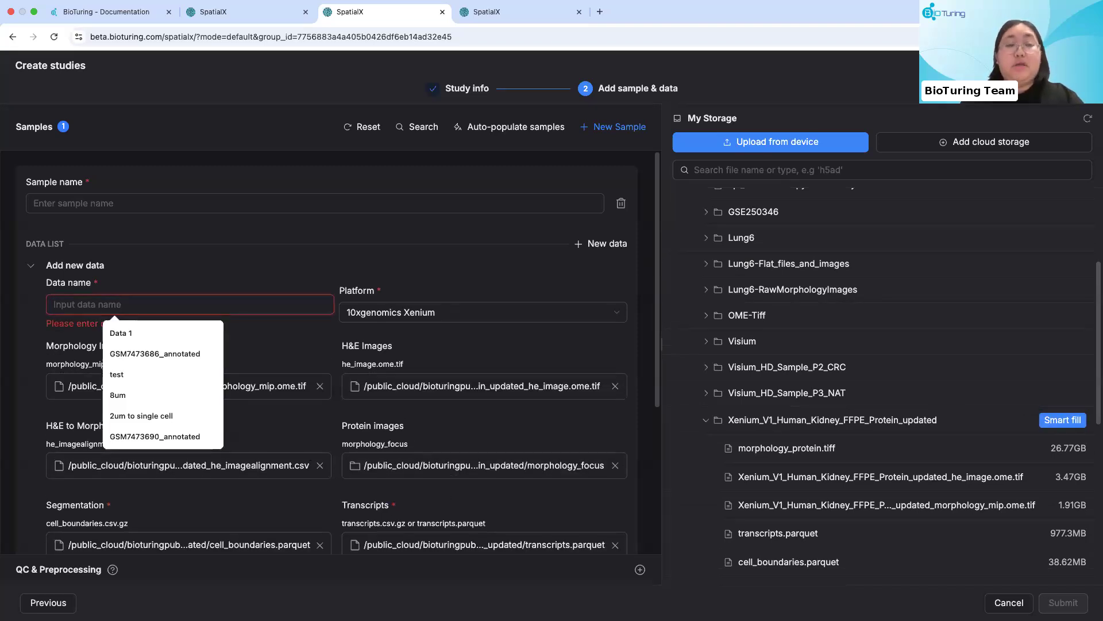
pyautogui.write('Kid')
pyautogui.click(148, 332)
pyautogui.click(151, 206)
pyautogui.write('Kidney')
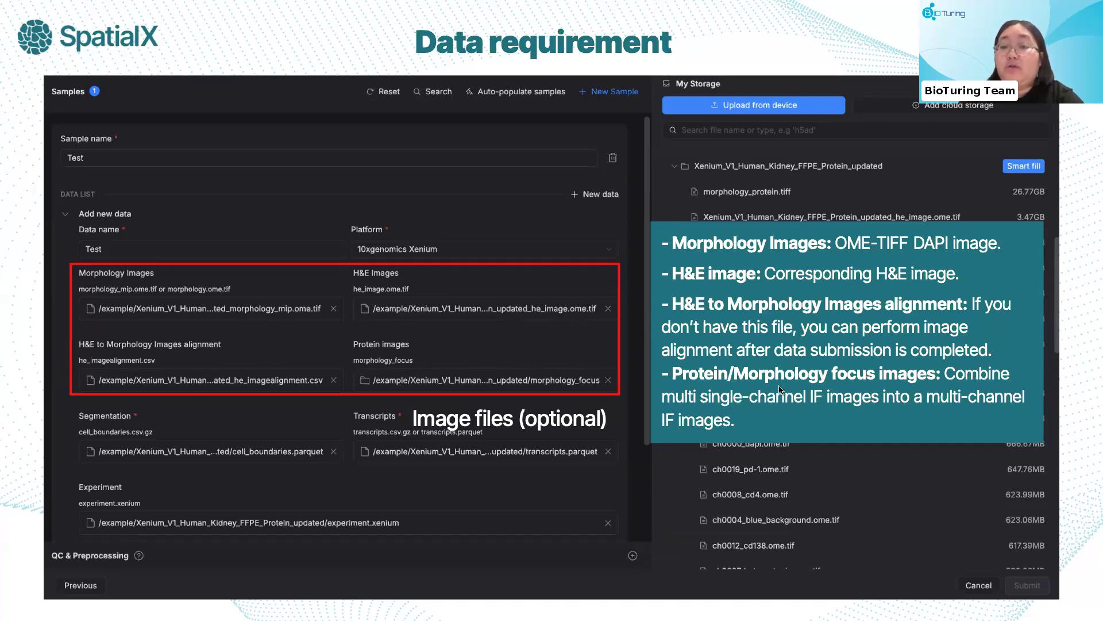
# Step: In the already open Xenium Renal cell carcinoma + Protein study, hide all Louvain clusters and pin the Preferences open
pyautogui.hotkey('ctrl', 'Right')
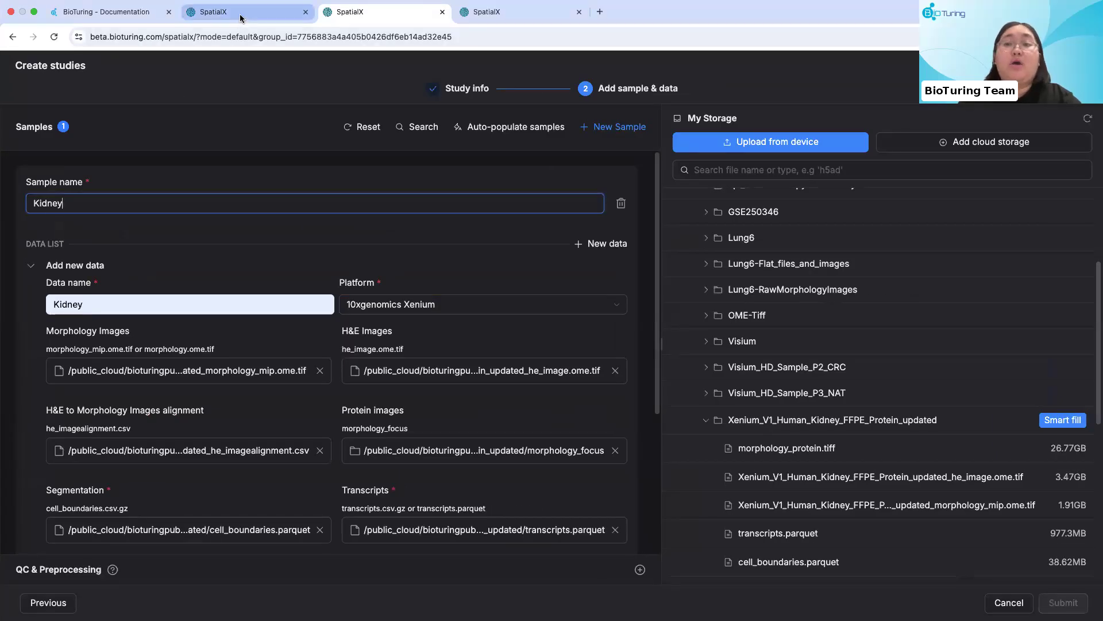
pyautogui.click(240, 18)
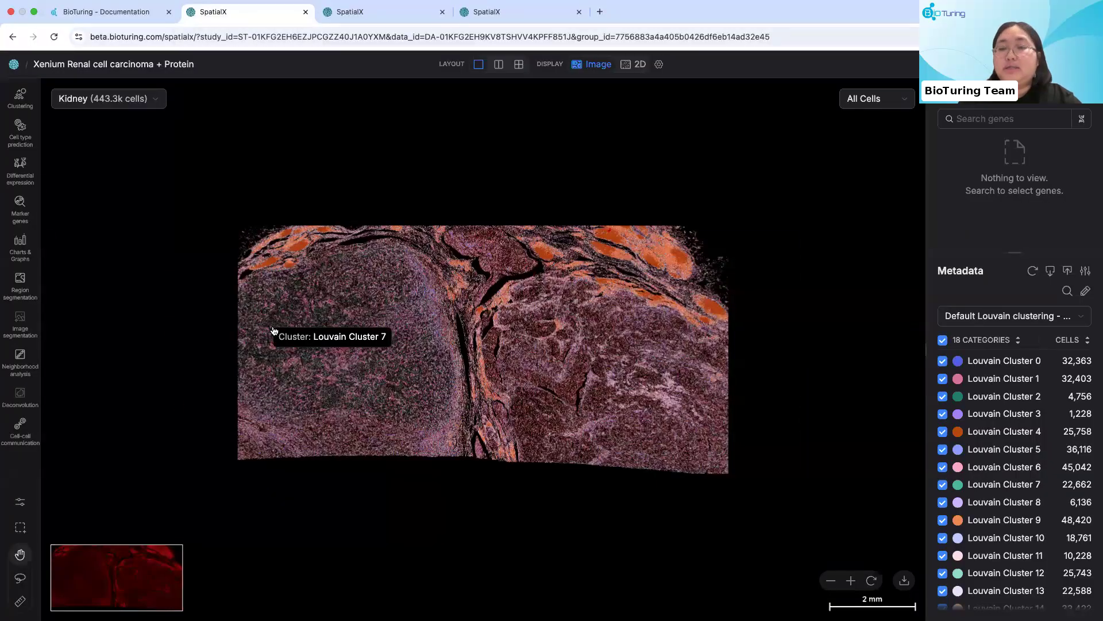
pyautogui.click(29, 502)
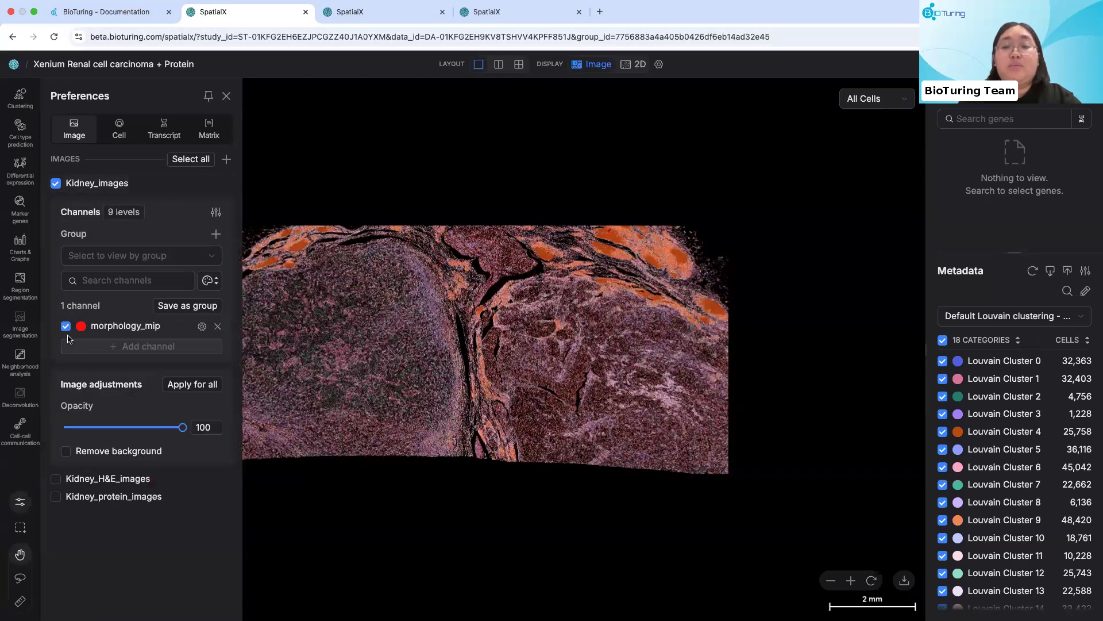
pyautogui.click(942, 339)
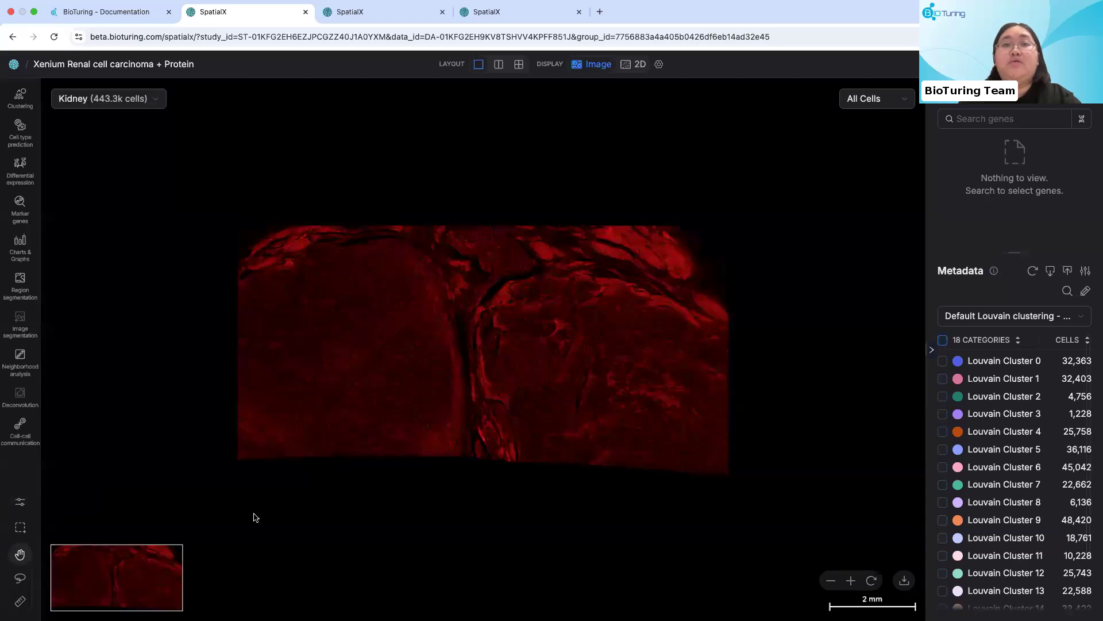
pyautogui.click(20, 501)
pyautogui.click(207, 97)
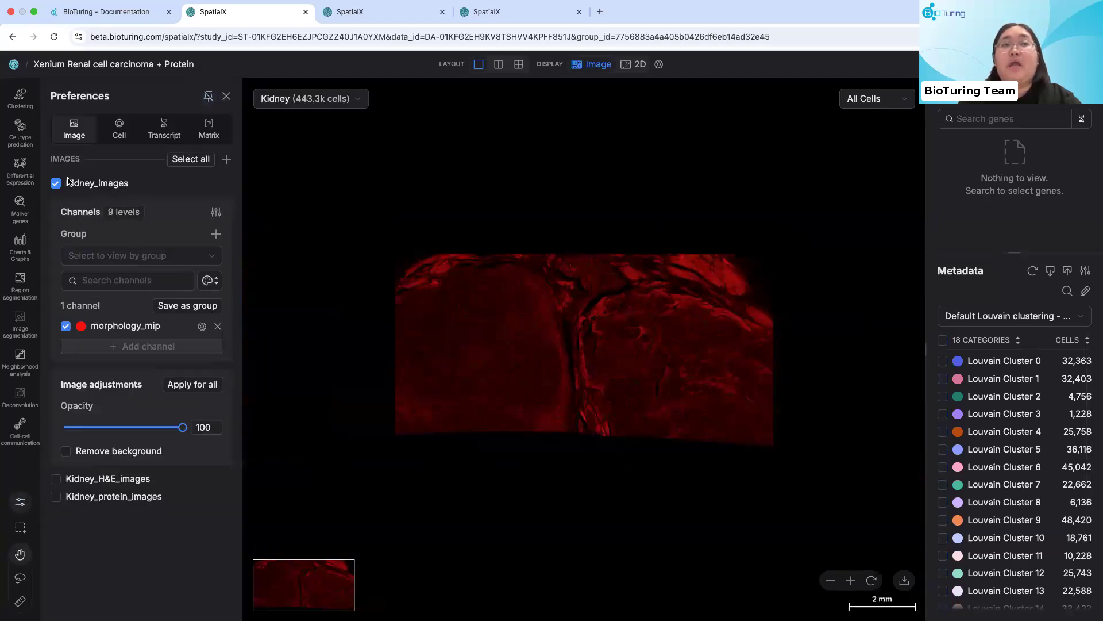
# Step: Preview Kidney_H&E_images and hide both it and Kidney_images
pyautogui.click(56, 480)
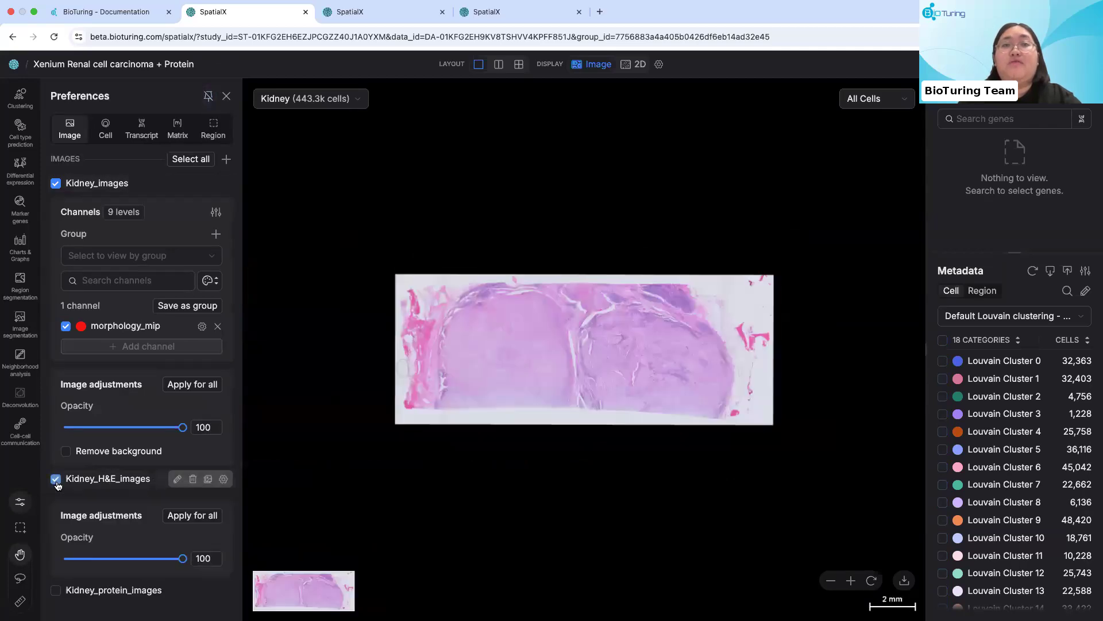
pyautogui.click(56, 184)
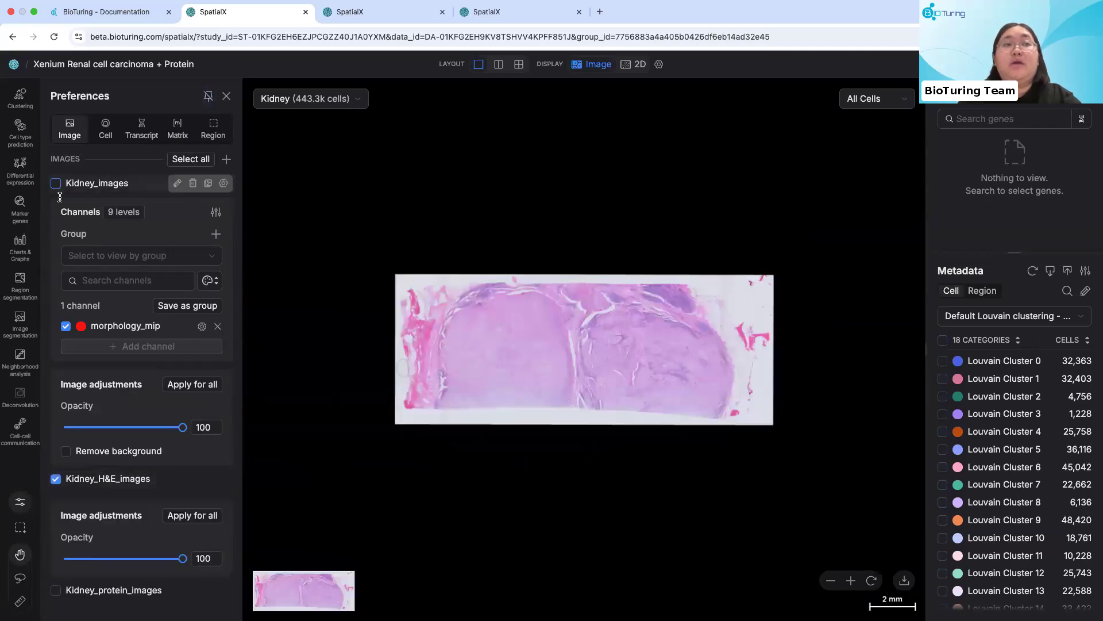
pyautogui.click(55, 479)
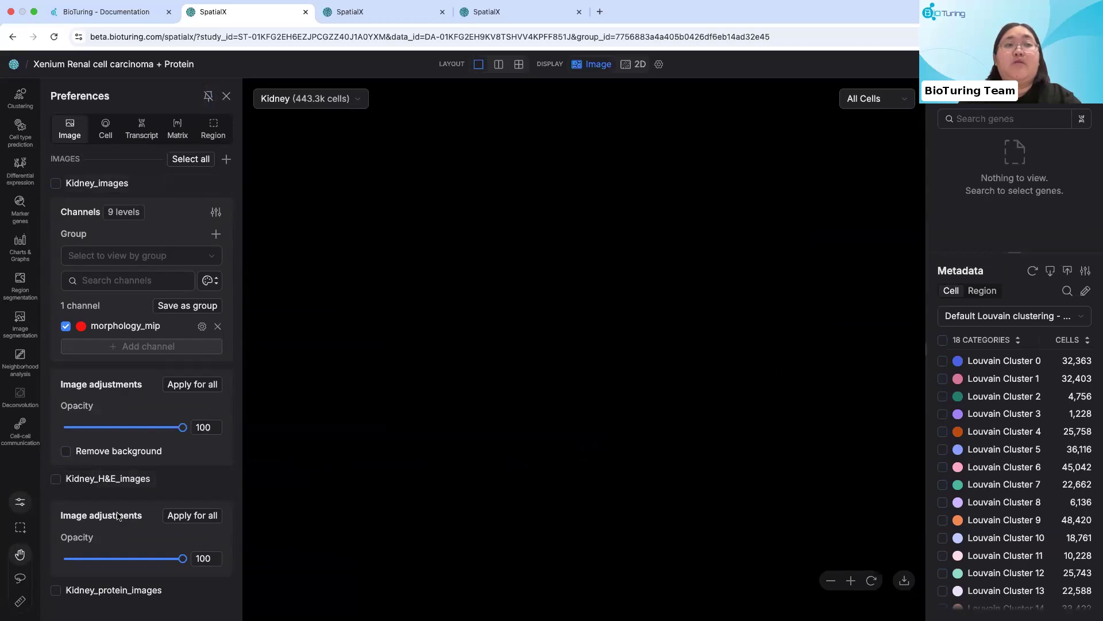
pyautogui.click(178, 478)
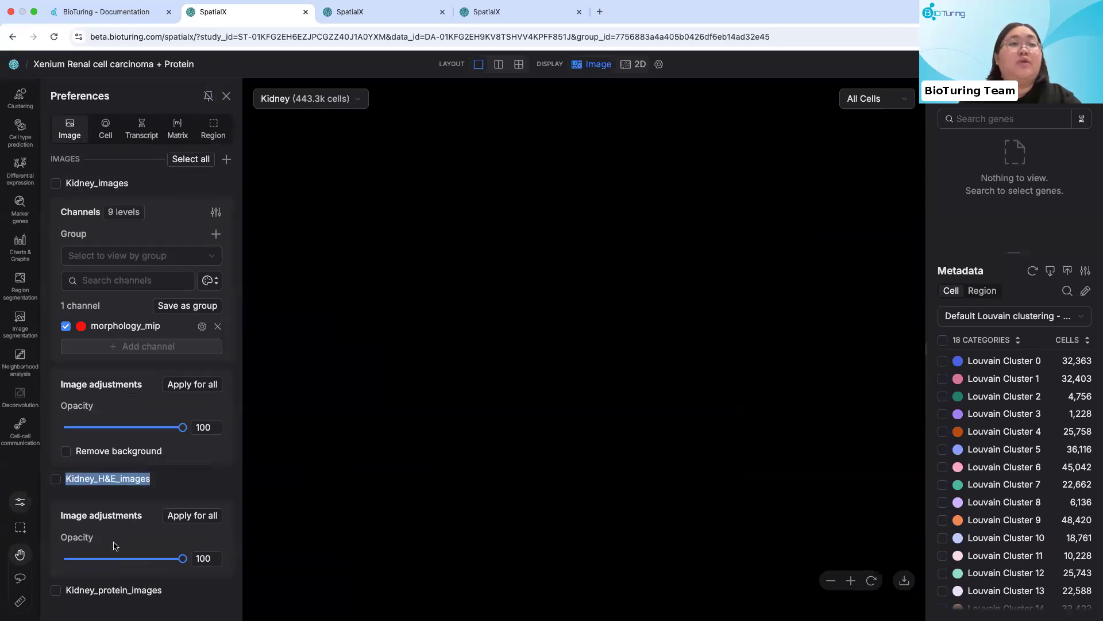
# Step: Show Kidney_protein_images and view its channels by the Tumor Subpanel group
pyautogui.click(56, 591)
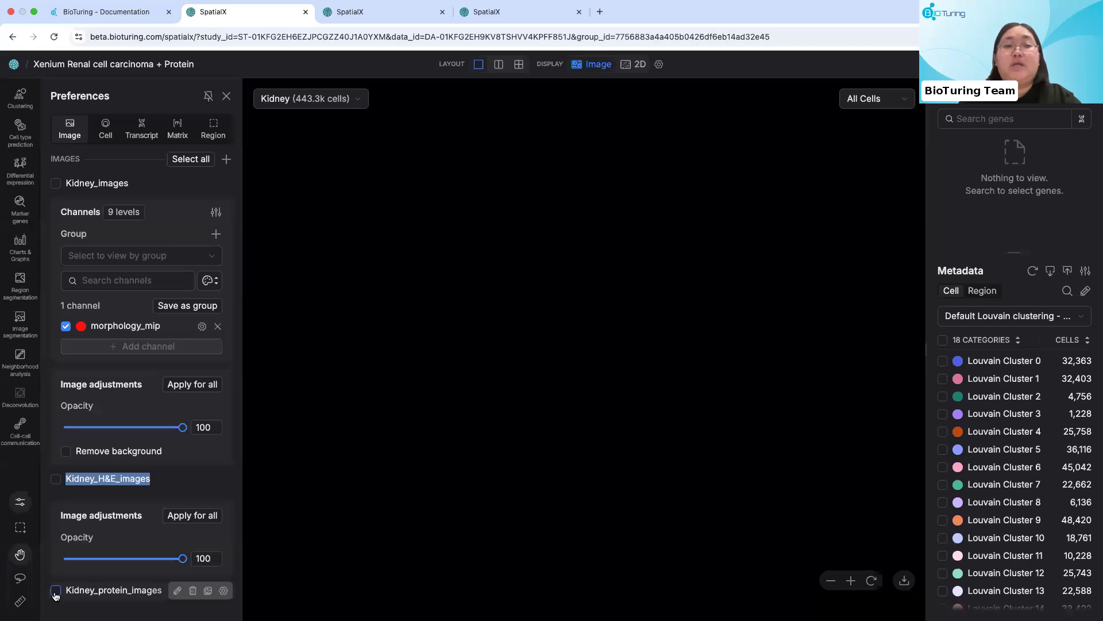
pyautogui.scroll(-3, 99, 531)
pyautogui.scroll(-3, 101, 534)
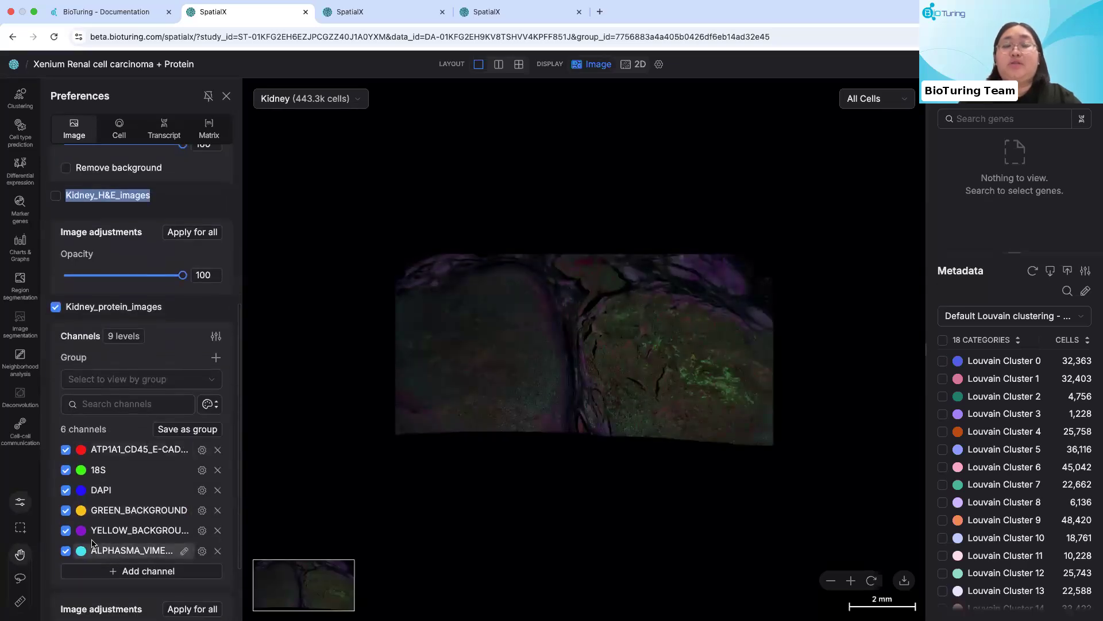
pyautogui.click(158, 378)
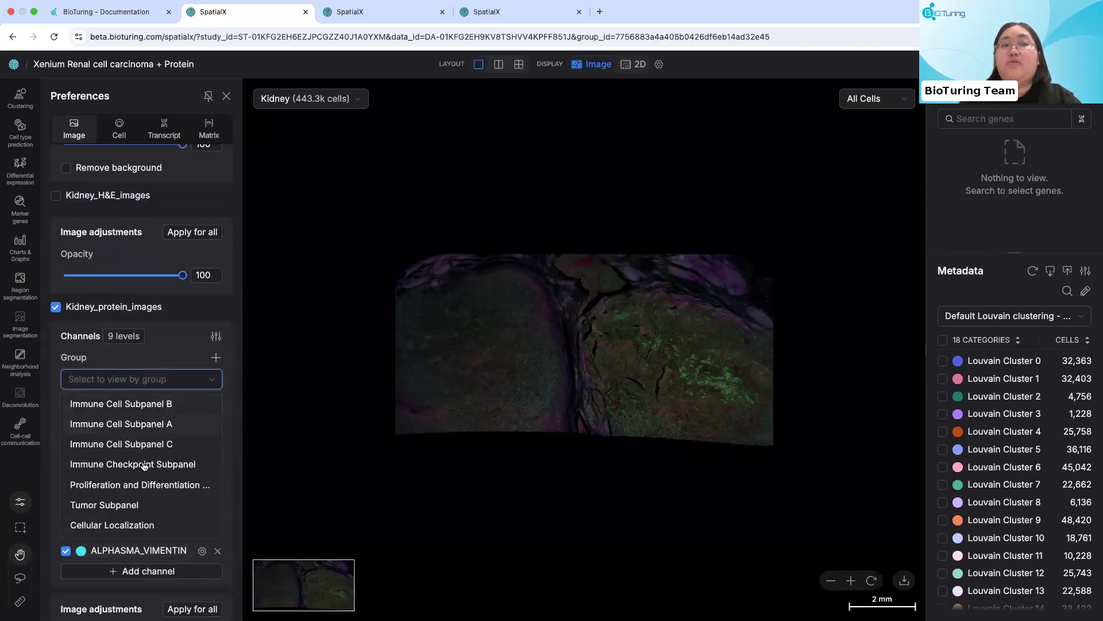
pyautogui.click(128, 506)
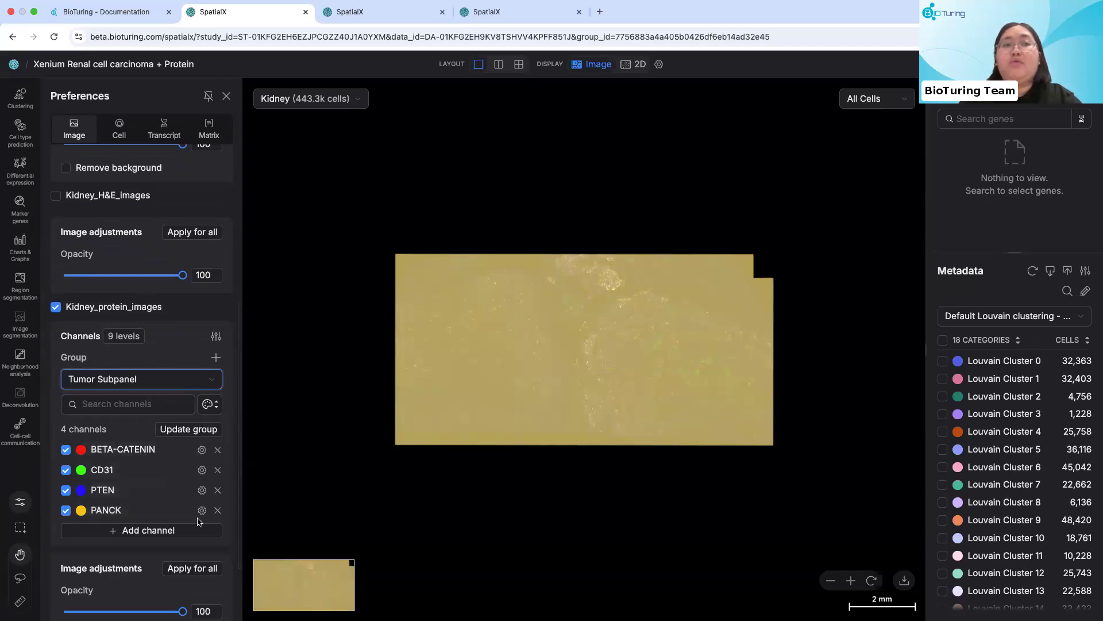
# Step: Change the protein image's channel group to Proliferation and Differentiation and inspect the tissue more closely
pyautogui.click(165, 379)
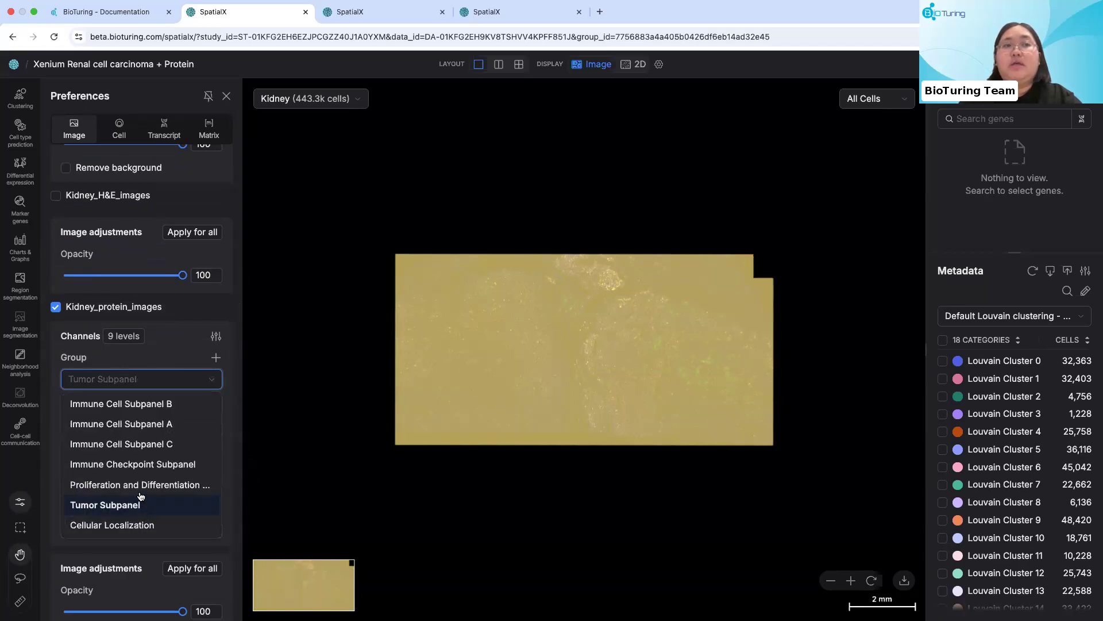
pyautogui.click(140, 490)
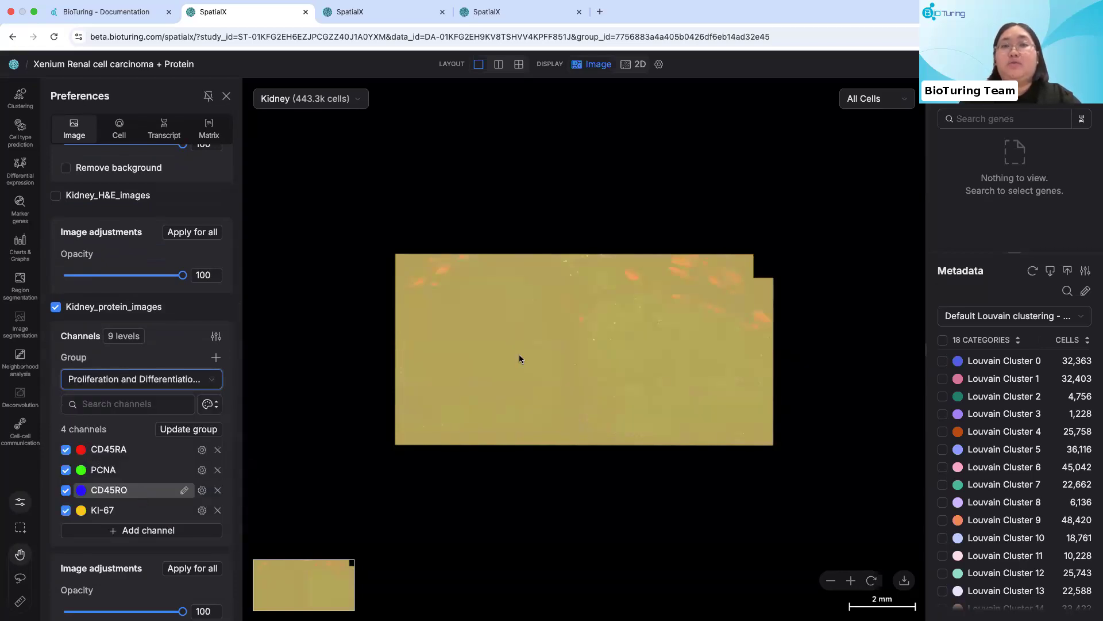
pyautogui.scroll(2, 519, 356)
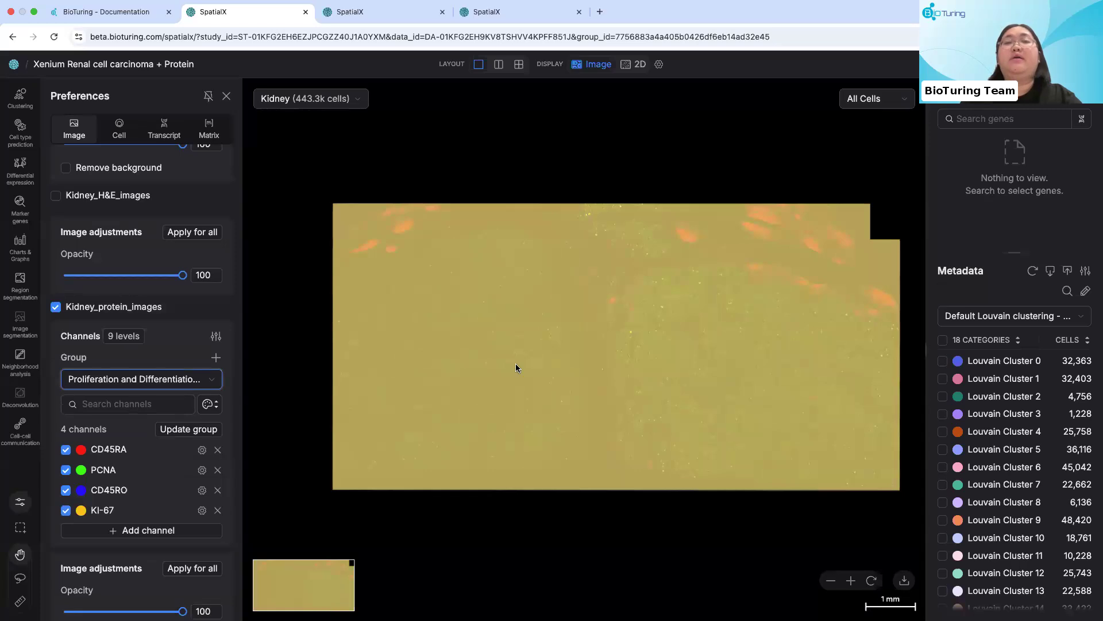
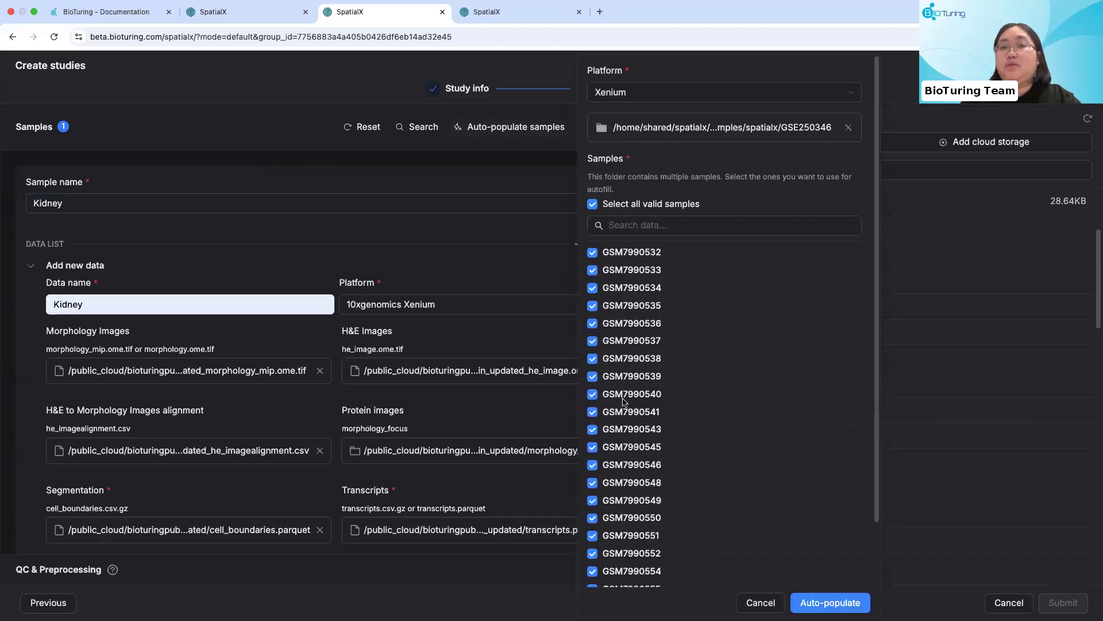
# Step: Dismiss the auto-populate form without applying it and save the Kidney data entry
pyautogui.scroll(-2, 626, 403)
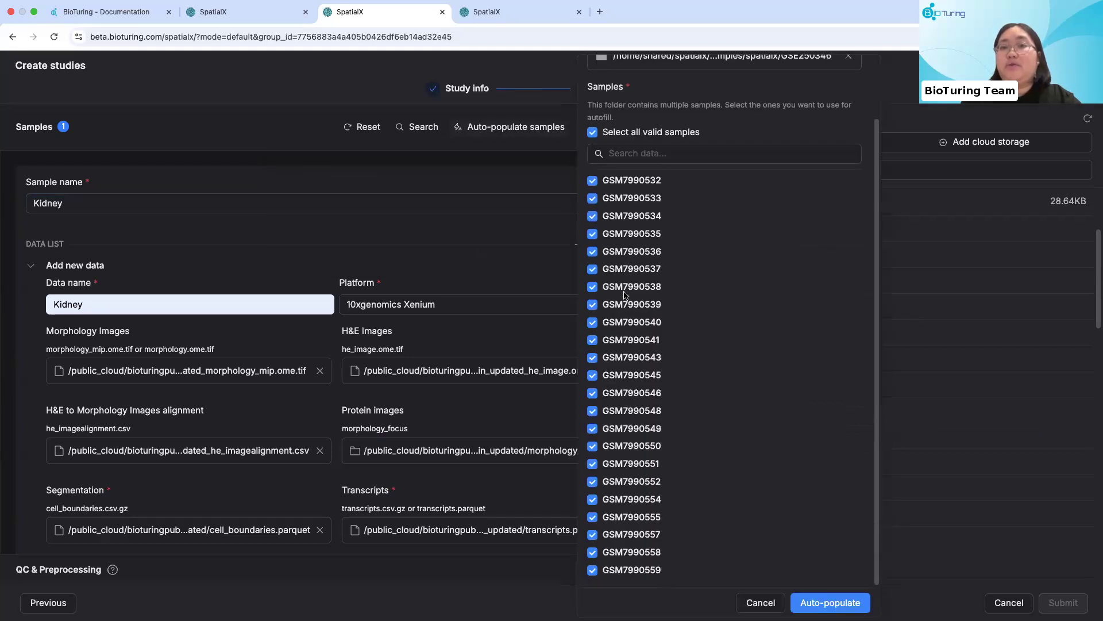
pyautogui.click(761, 603)
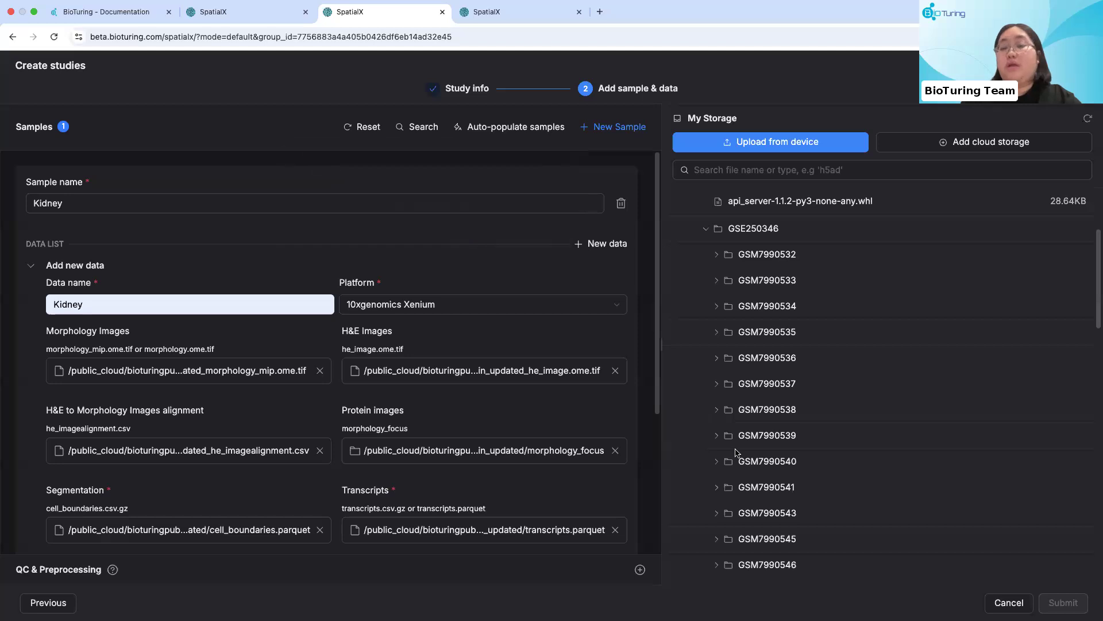
pyautogui.scroll(-4, 521, 438)
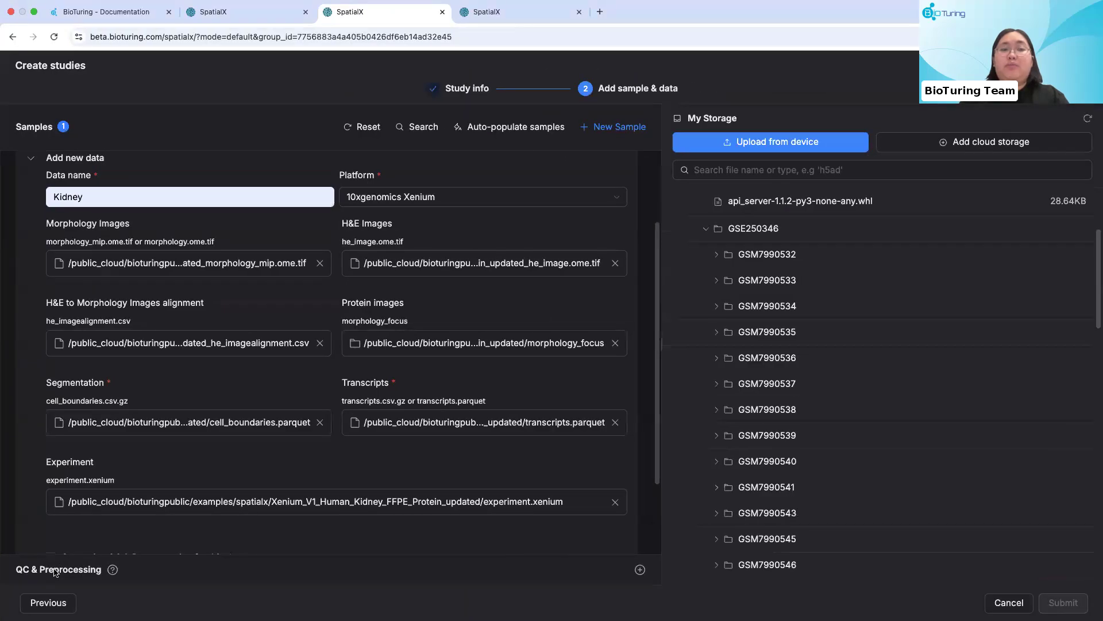
pyautogui.scroll(-3, 96, 500)
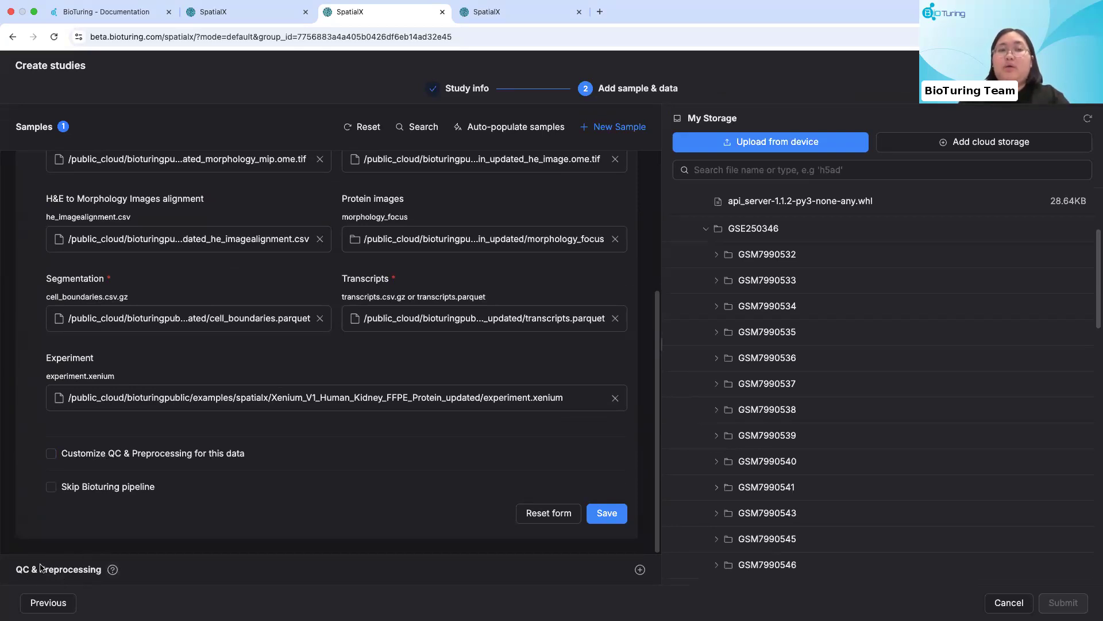
pyautogui.click(602, 514)
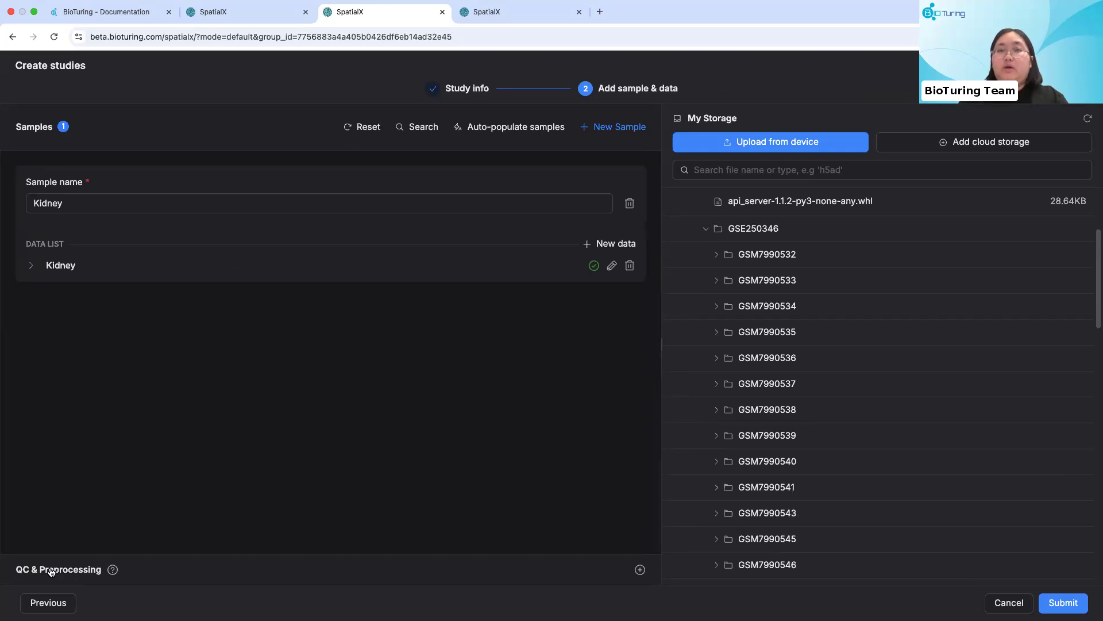
# Step: Add a second blank sample to the study and review the default QC & Preprocessing filters
pyautogui.click(605, 128)
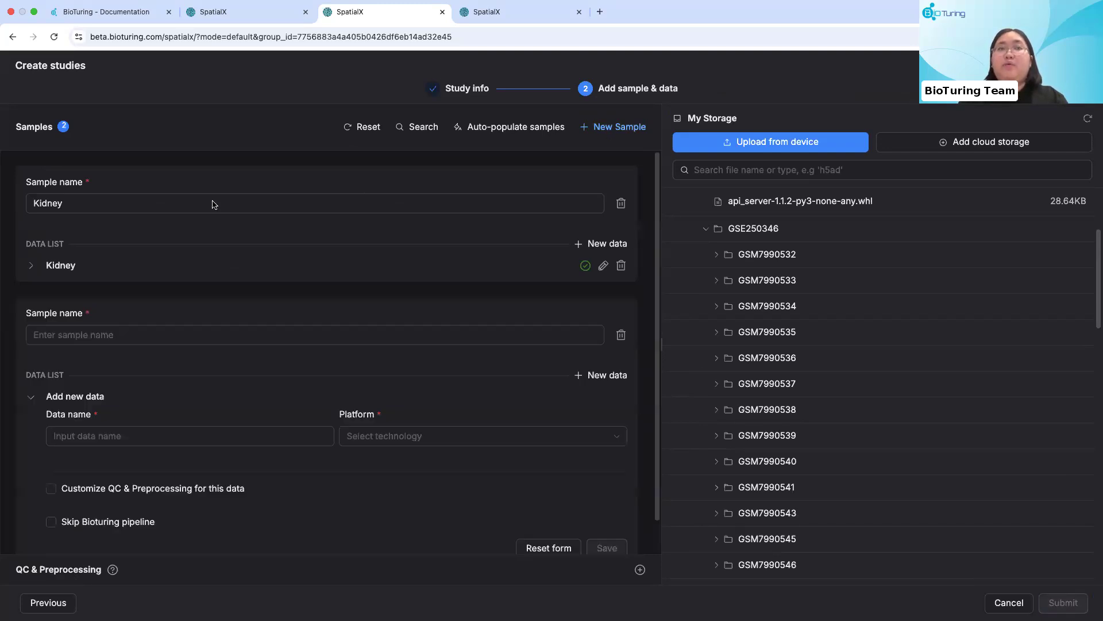
pyautogui.scroll(-1, 129, 290)
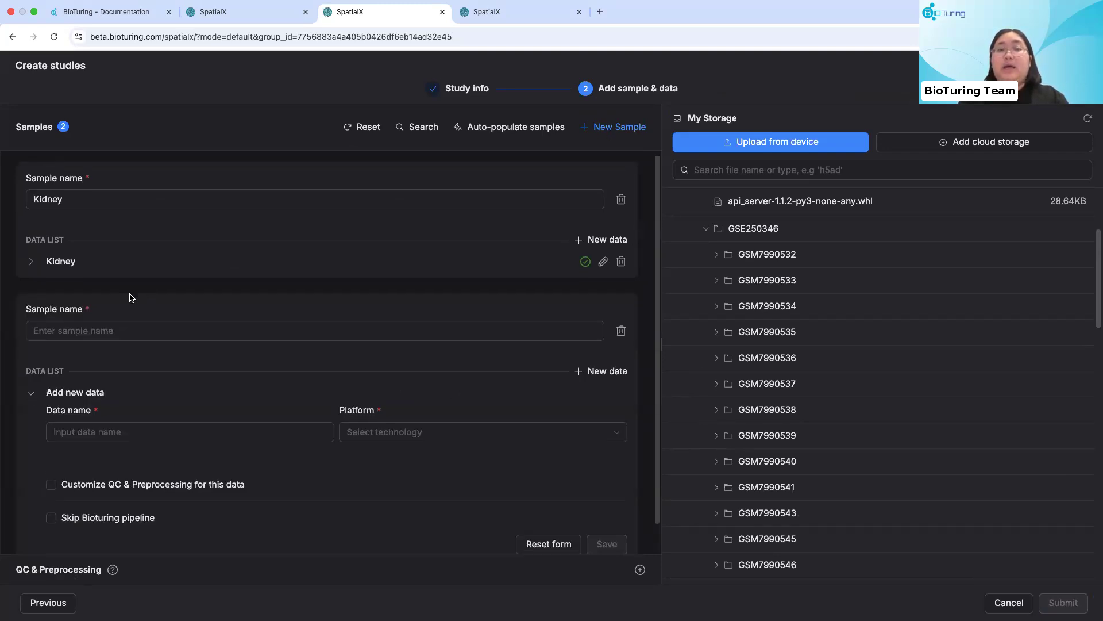
pyautogui.click(55, 569)
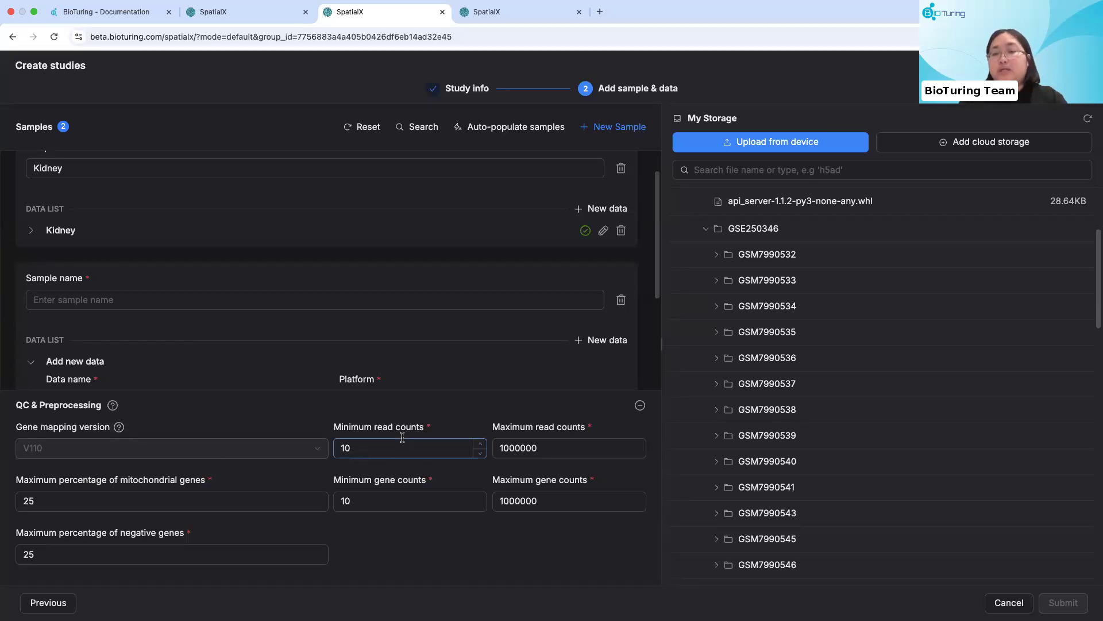
pyautogui.click(640, 405)
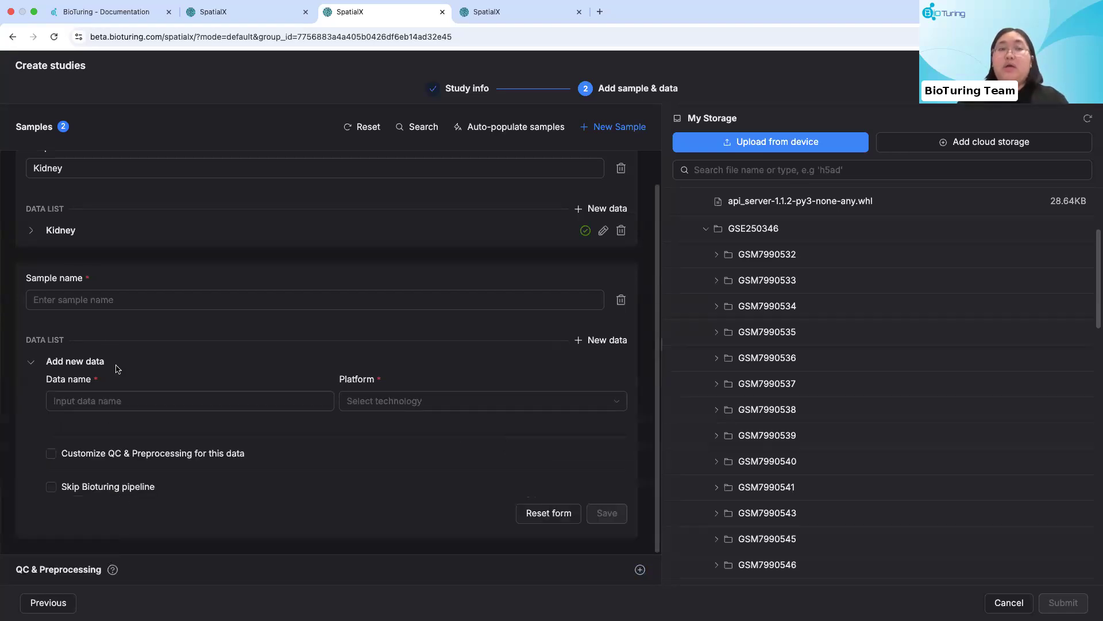
# Step: Expand the Kidney data entry and preview its custom QC & Preprocessing options, leaving the customization disabled
pyautogui.click(95, 308)
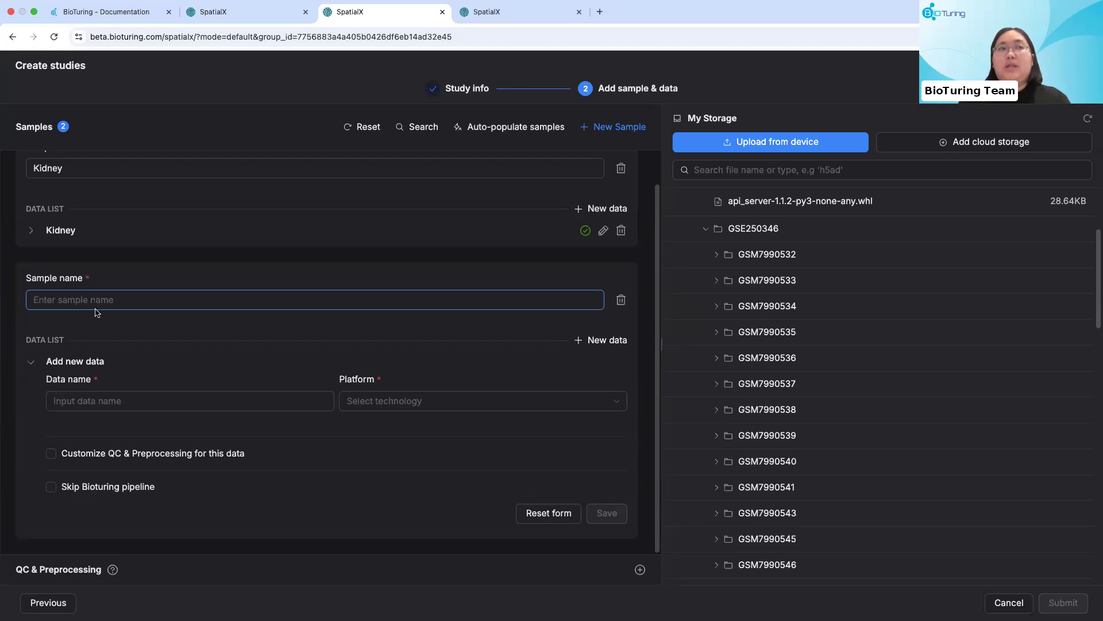
pyautogui.click(33, 233)
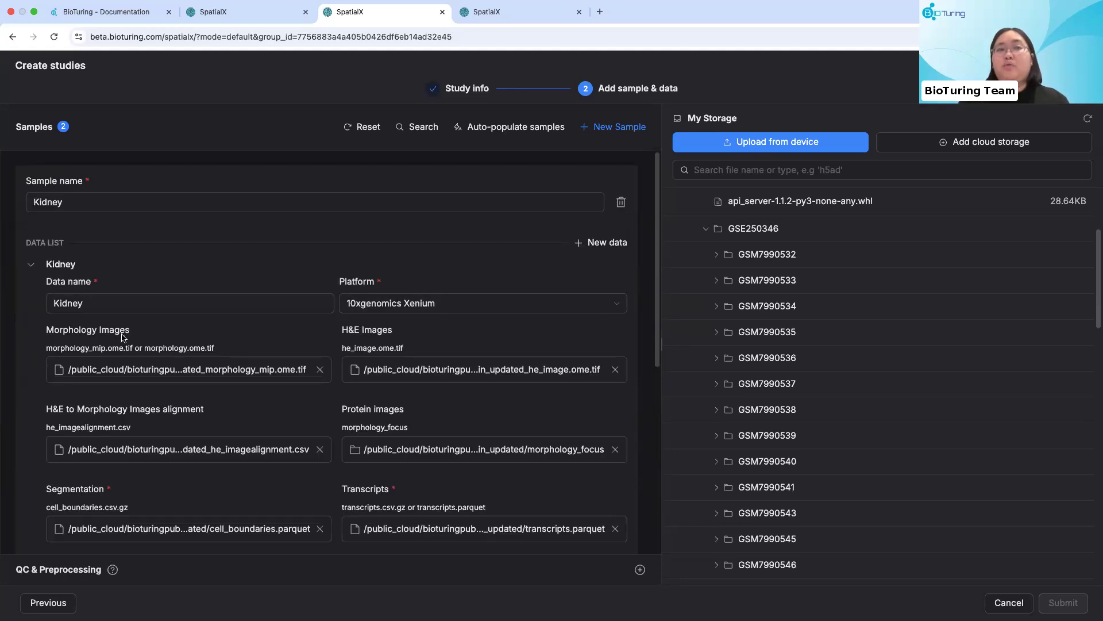
pyautogui.scroll(-5, 59, 345)
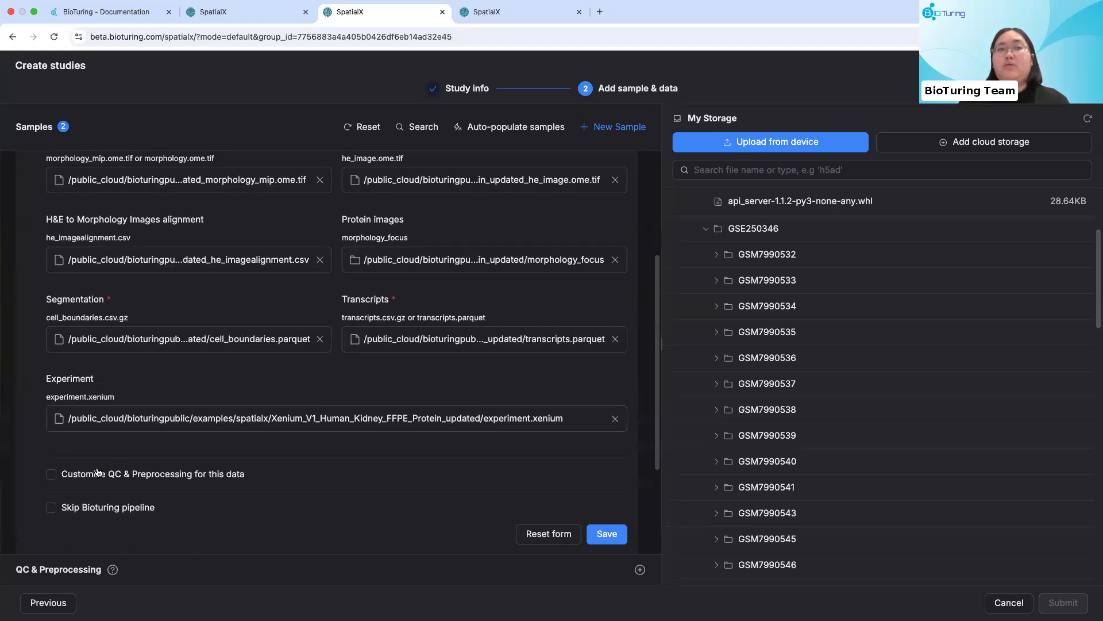
pyautogui.click(51, 474)
pyautogui.scroll(-4, 59, 474)
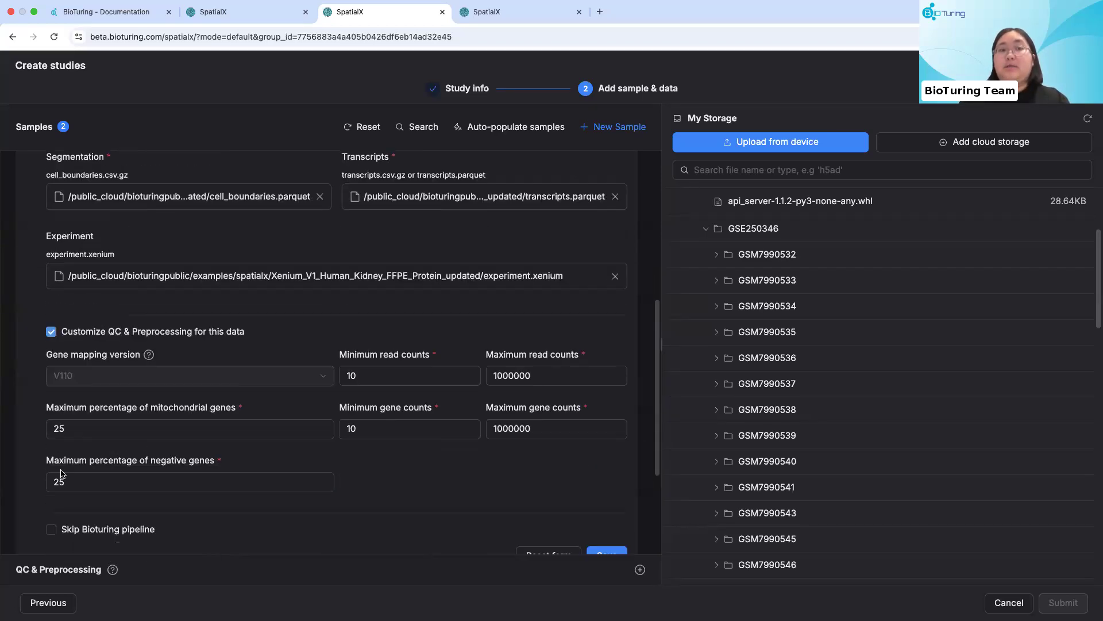
pyautogui.click(53, 333)
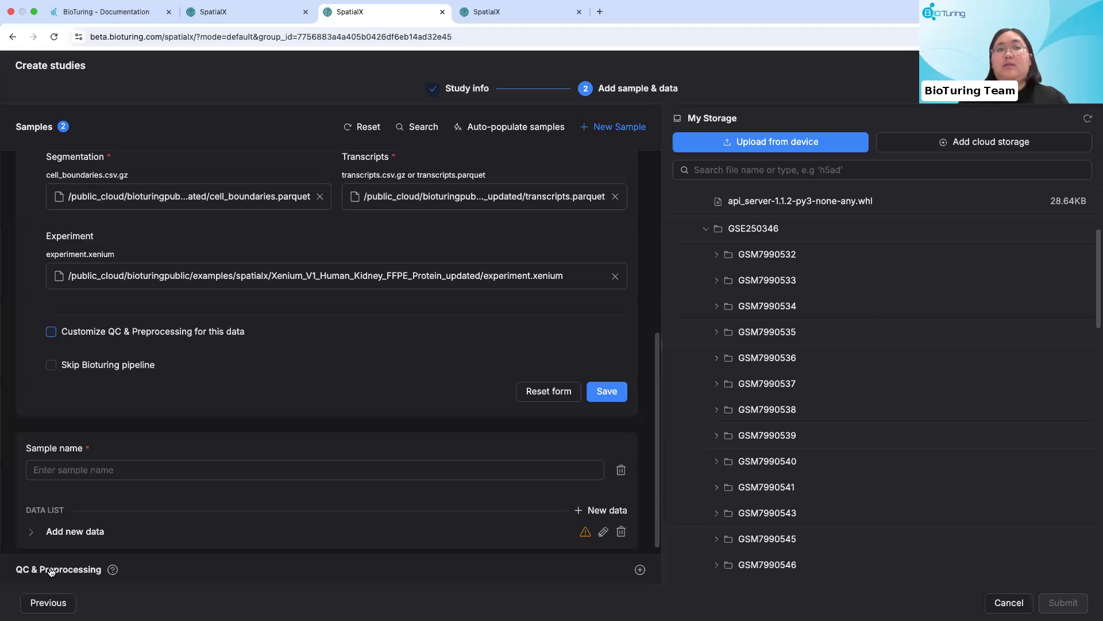
# Step: Enable Skip Bioturing pipeline for the Kidney data and review the listed embedding, t-SNE/UMAP and clustering defaults
pyautogui.moveTo(115, 572)
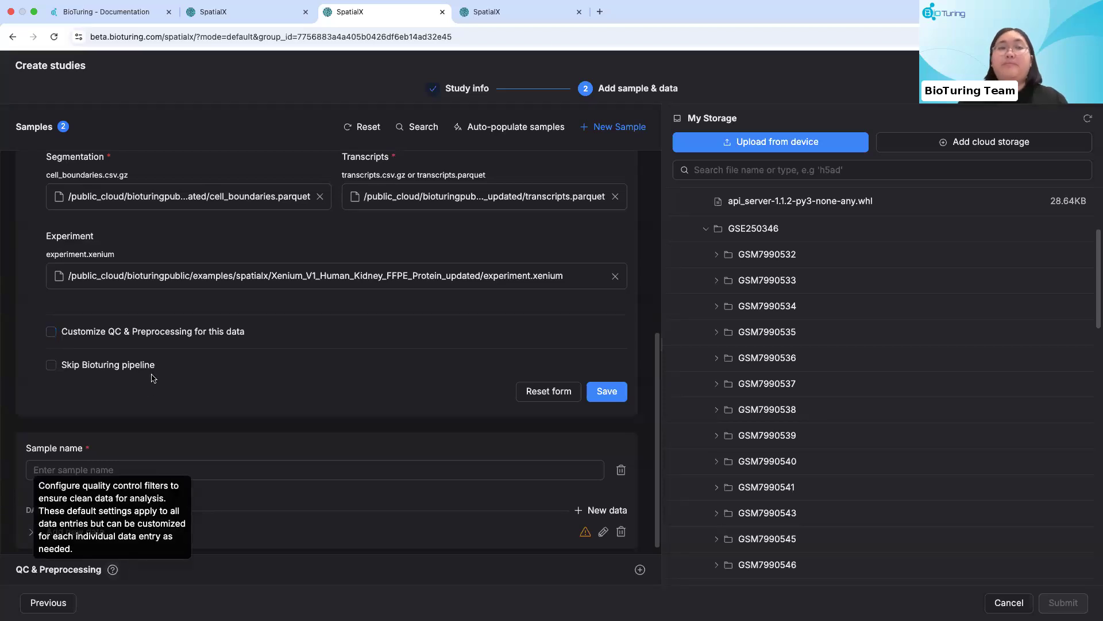
pyautogui.click(82, 372)
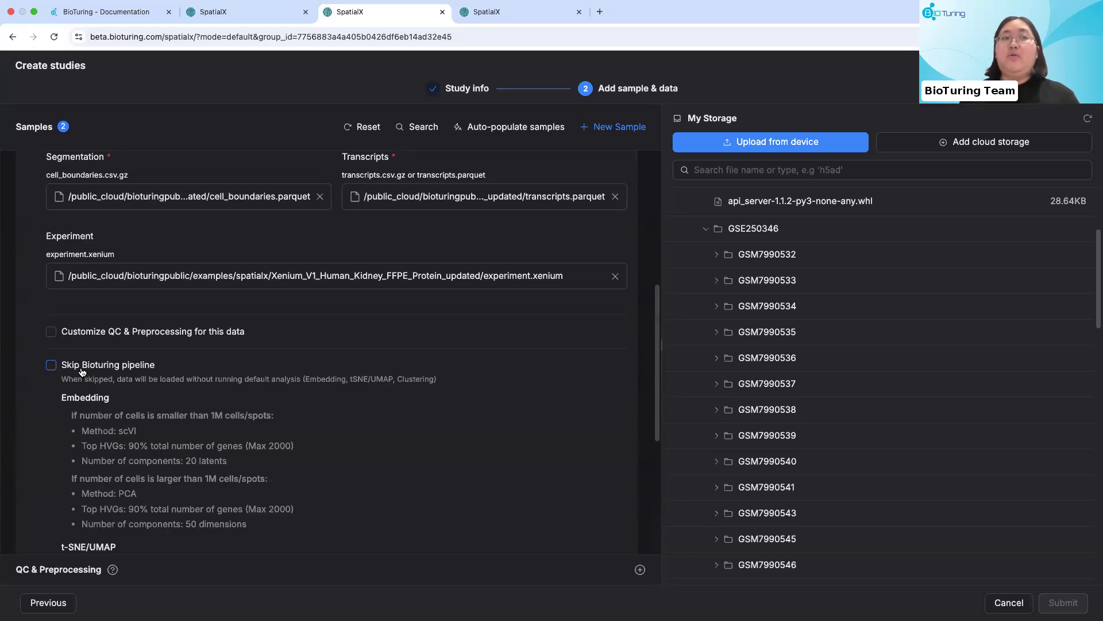
pyautogui.scroll(-2, 84, 373)
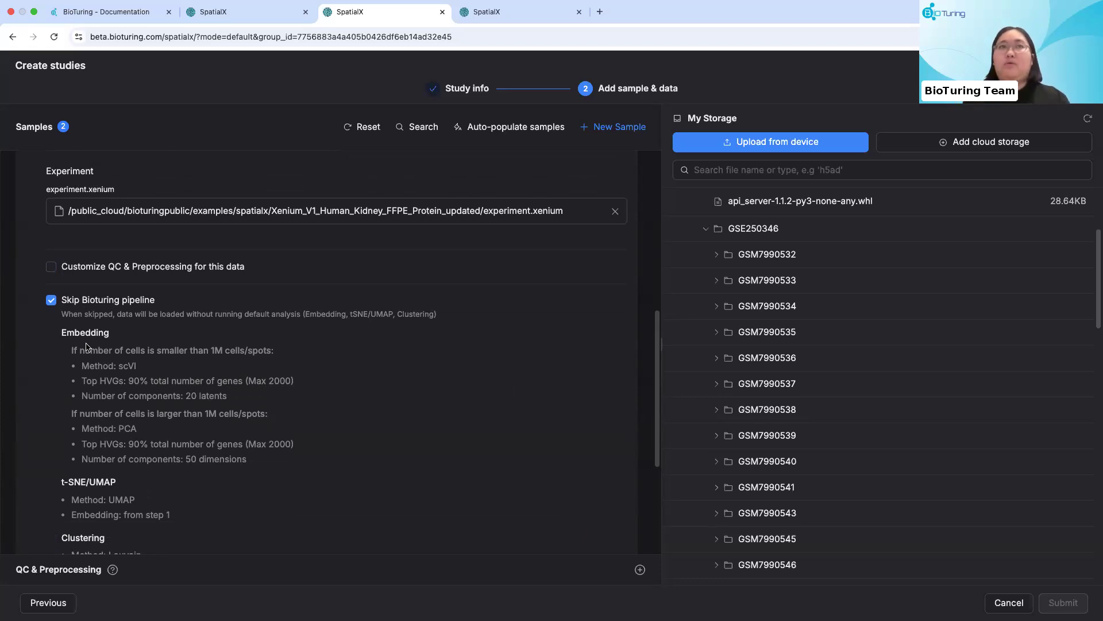
# Step: In the already open Xenium Renal cell carcinoma + Protein study, show all Louvain clusters and set the KI-67 channel's minimum fluorescence signal to 100
pyautogui.click(211, 15)
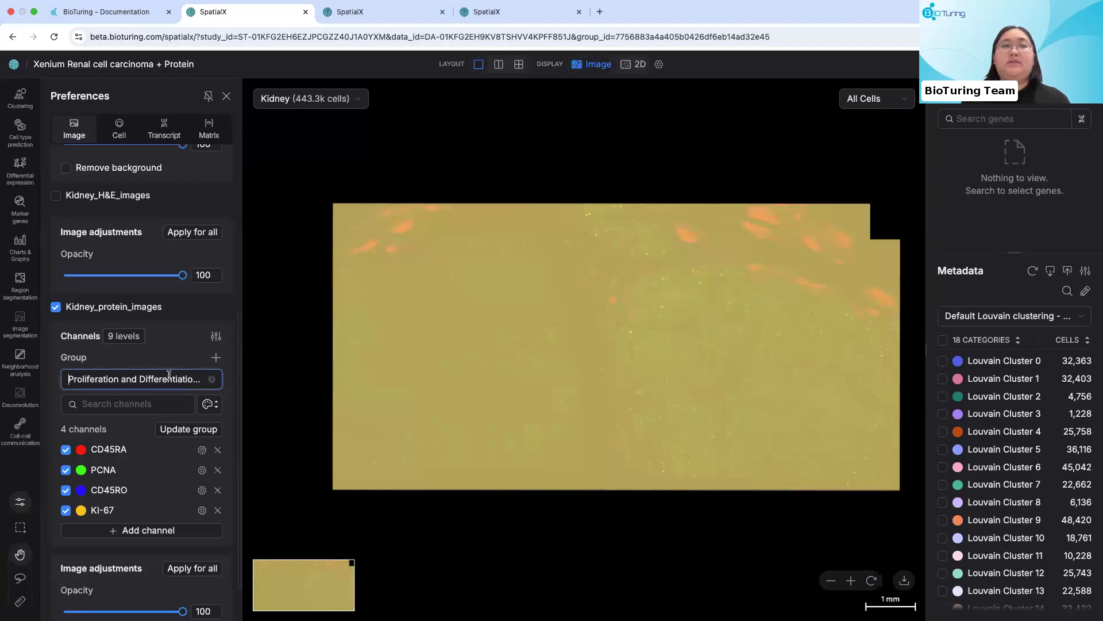
pyautogui.click(942, 339)
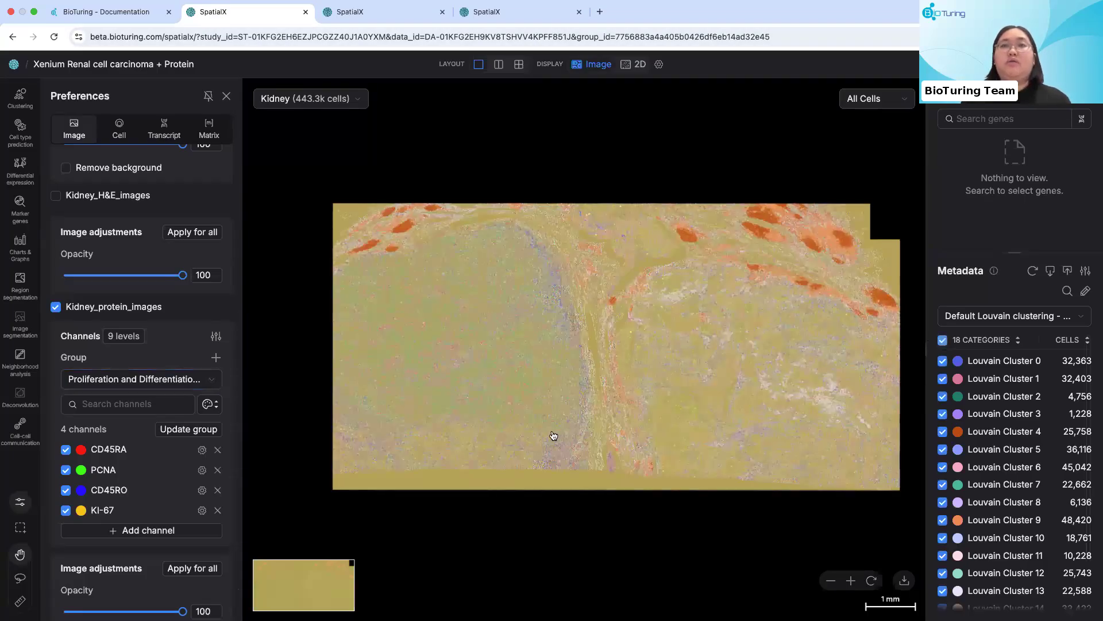
pyautogui.click(202, 509)
pyautogui.click(257, 498)
pyautogui.write('00')
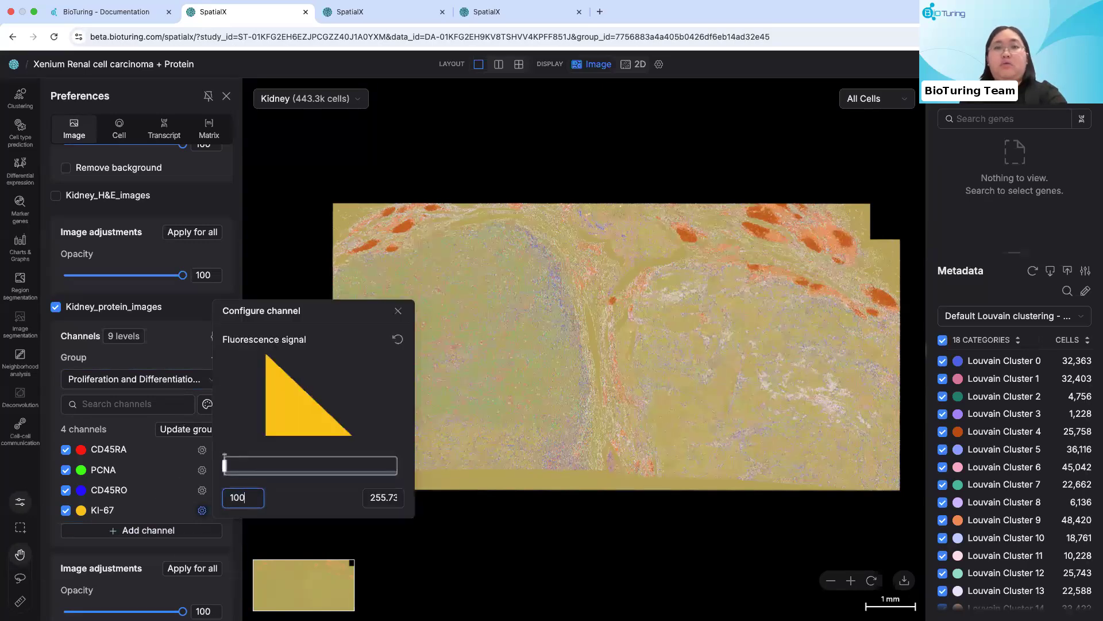
pyautogui.click(525, 517)
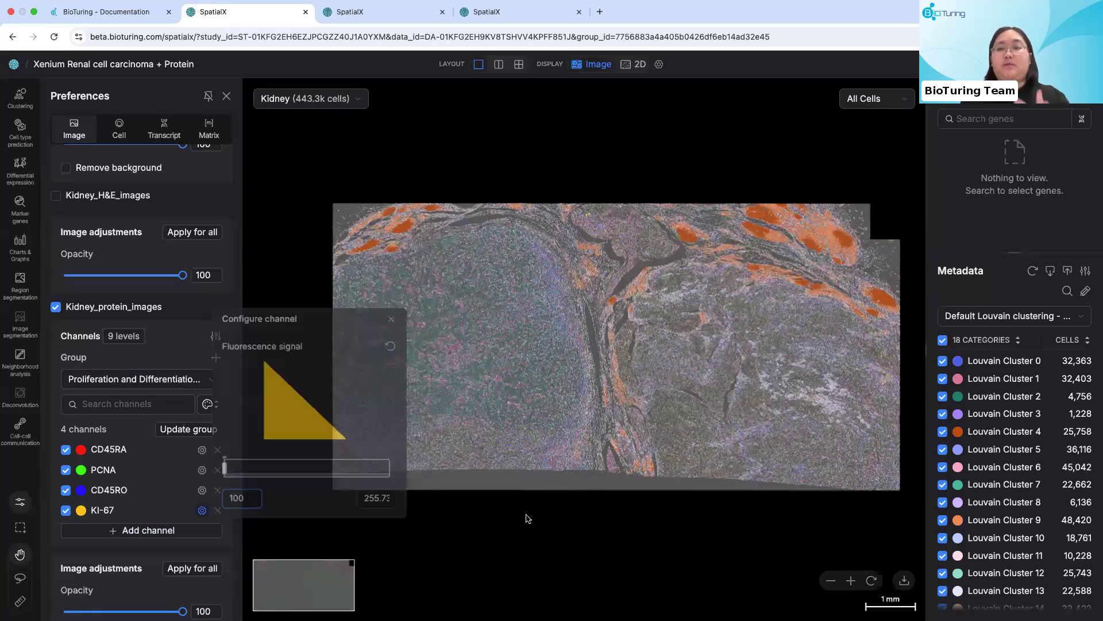
pyautogui.click(202, 511)
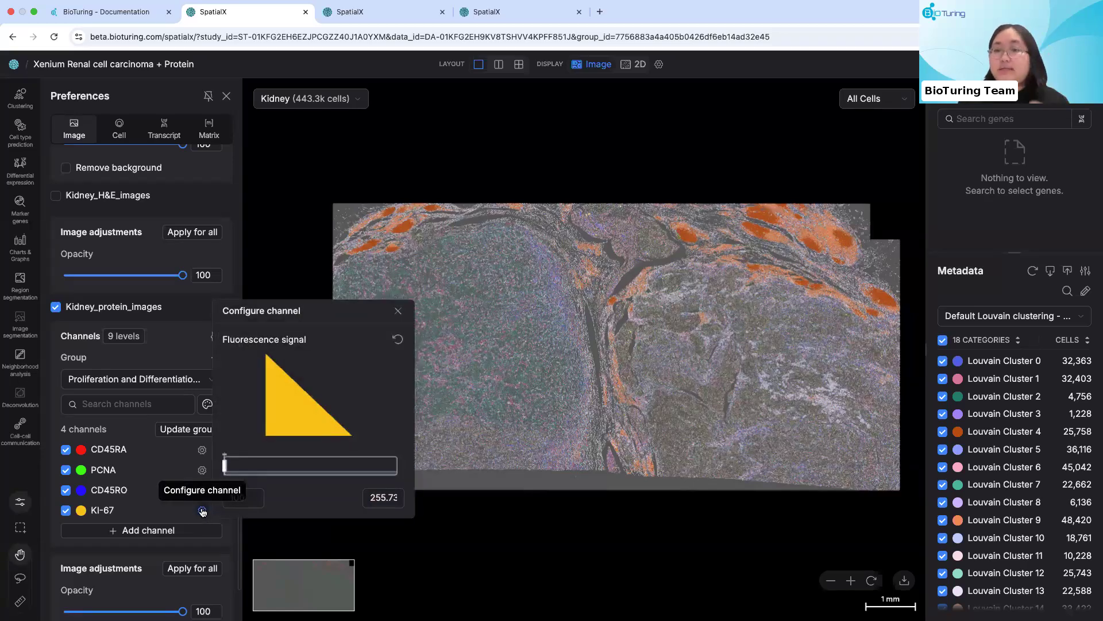
# Step: Highlight the Louvain Cluster 6 cells in the tissue image and look through the available default metadata
pyautogui.click(751, 433)
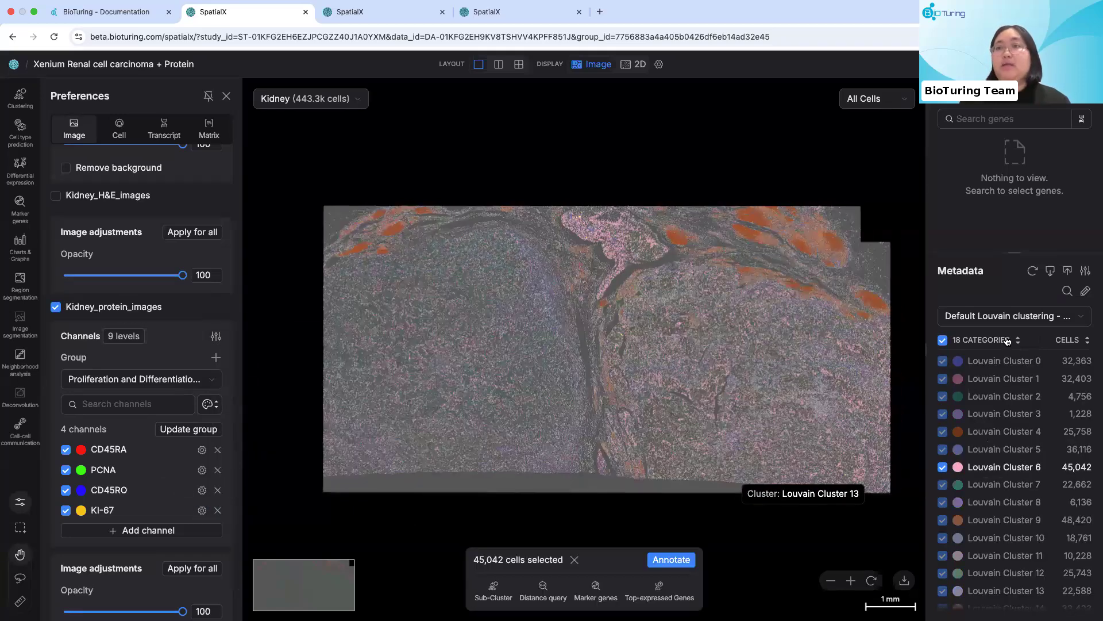
pyautogui.click(982, 315)
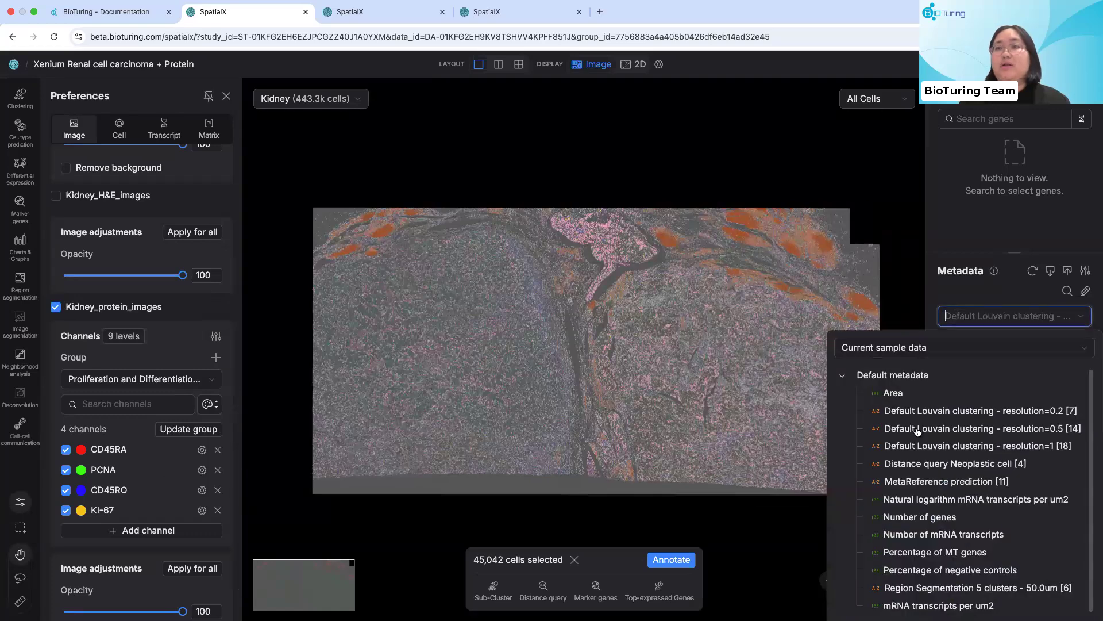
pyautogui.click(735, 506)
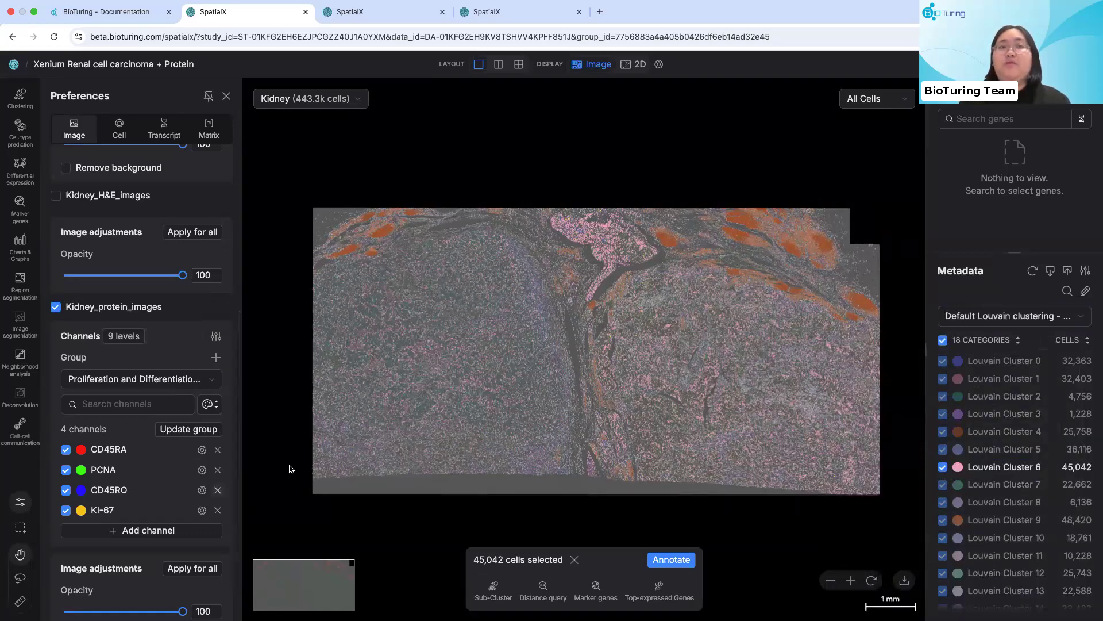
# Step: Select the Louvain Cluster 7 cells in the tissue image
pyautogui.scroll(1, 443, 430)
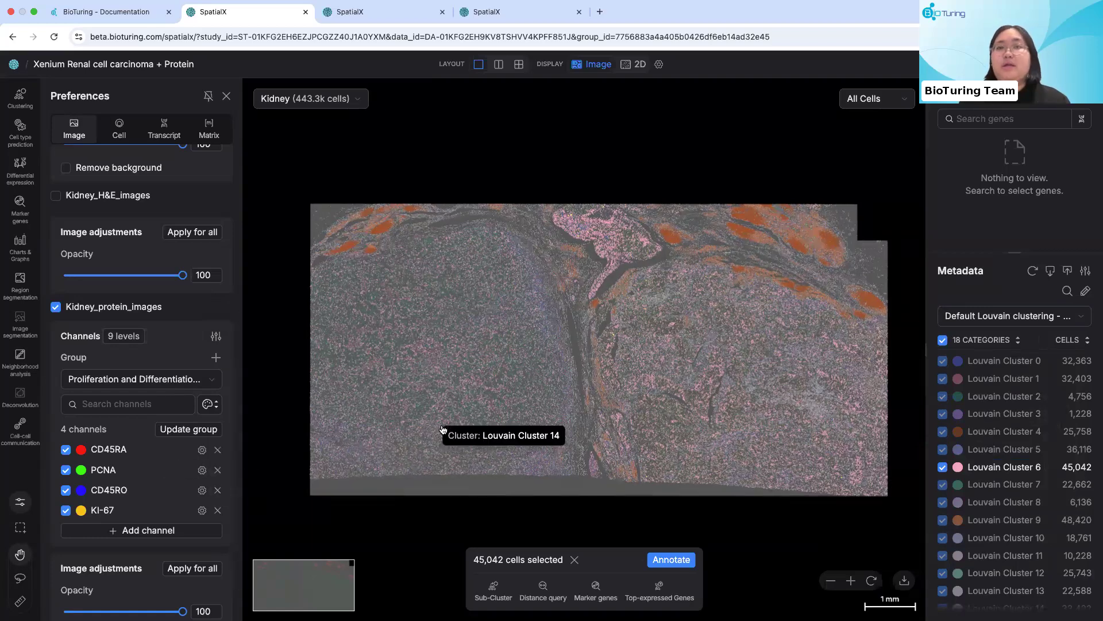
pyautogui.click(789, 413)
pyautogui.click(473, 364)
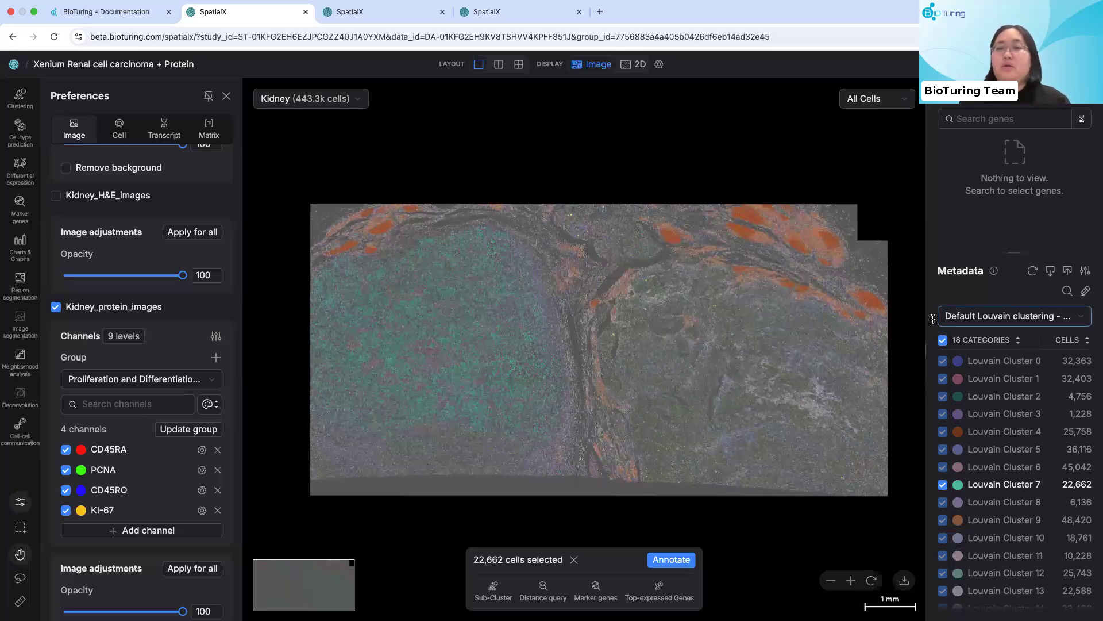
# Step: Show the cells in the 2D display and review the Embedding options and the history of PCA and scVI runs
pyautogui.click(627, 67)
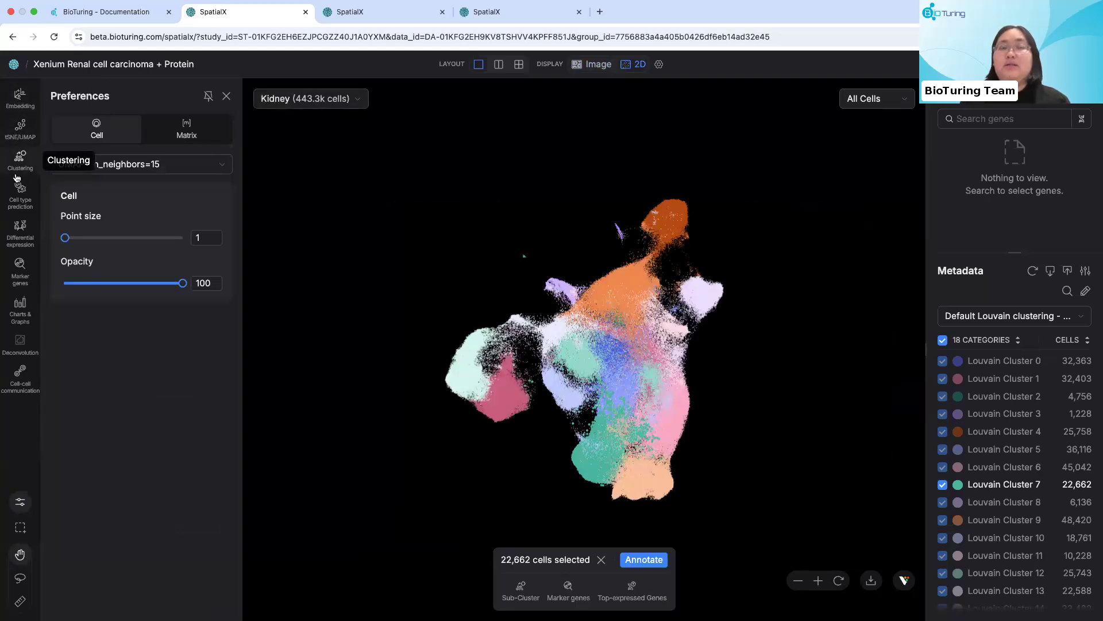
pyautogui.click(22, 97)
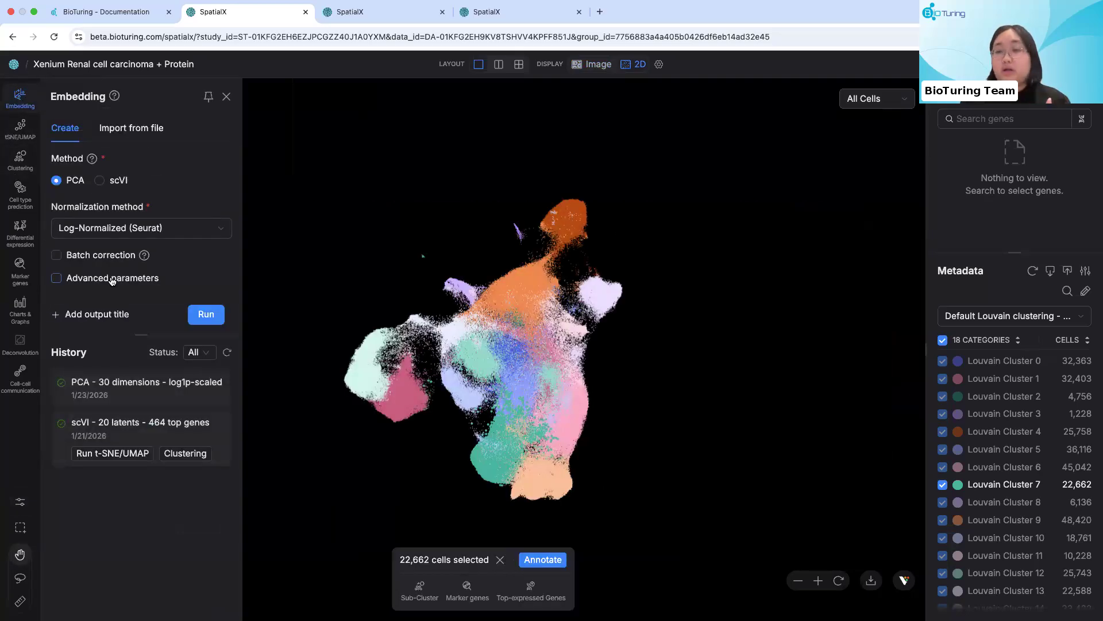
pyautogui.moveTo(77, 446)
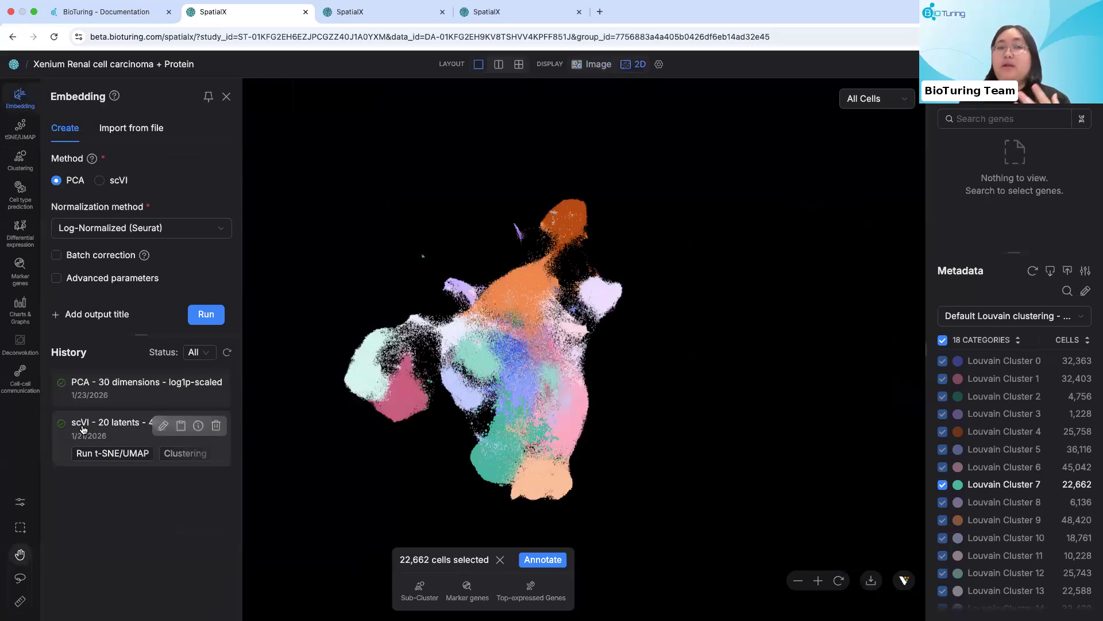
pyautogui.moveTo(132, 386)
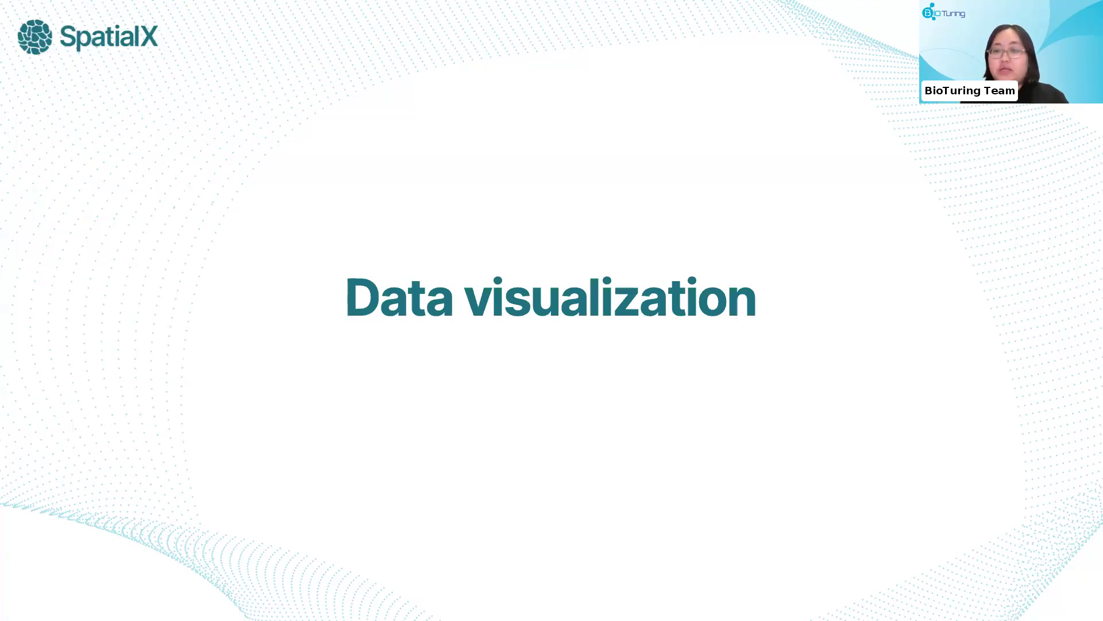
pyautogui.click(557, 219)
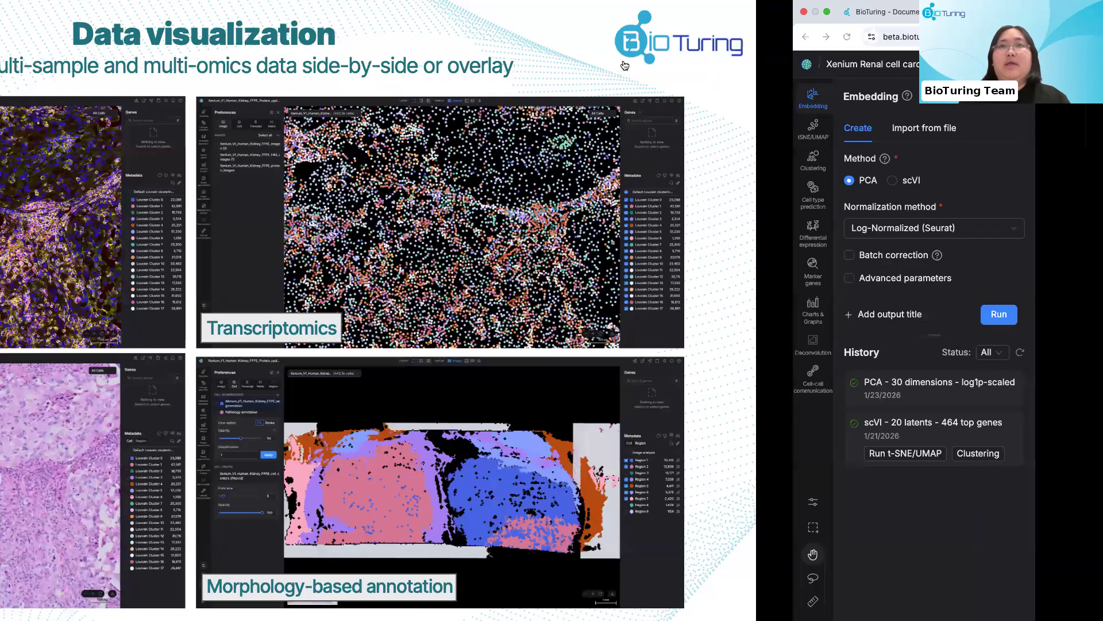
# Step: Return to the Image display and expand the Kidney_protein_images channel settings in Preferences
pyautogui.click(598, 65)
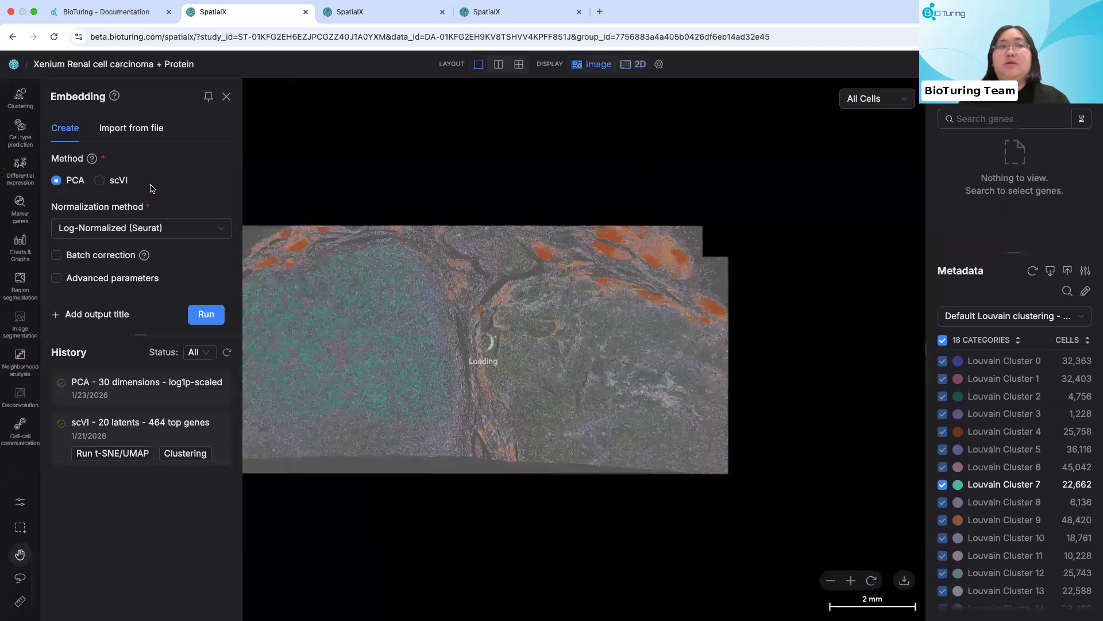
pyautogui.click(18, 505)
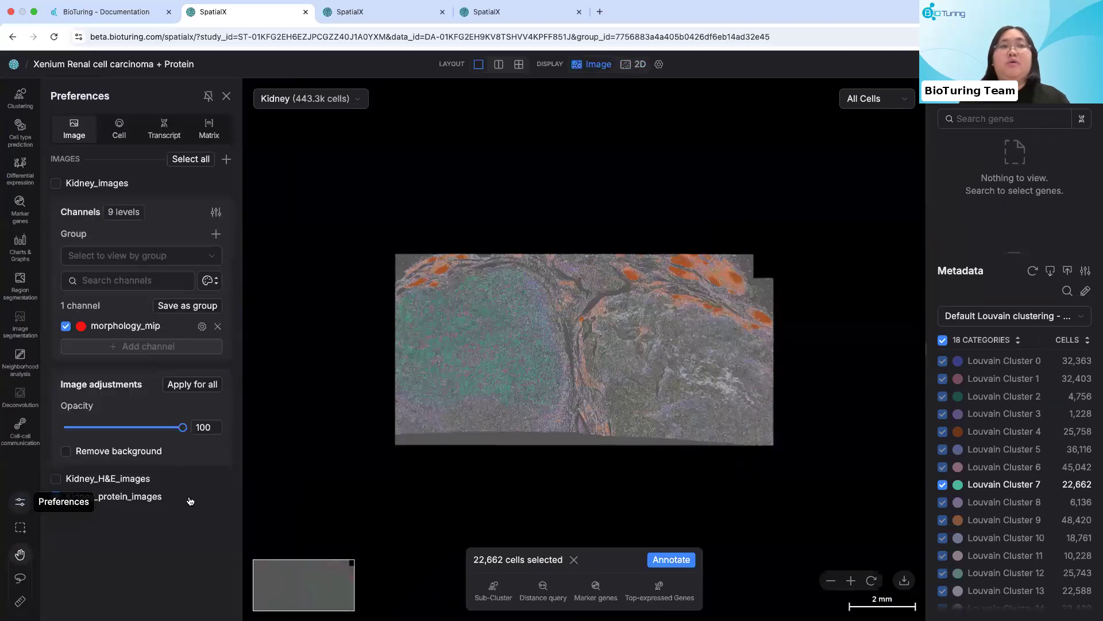
pyautogui.click(91, 498)
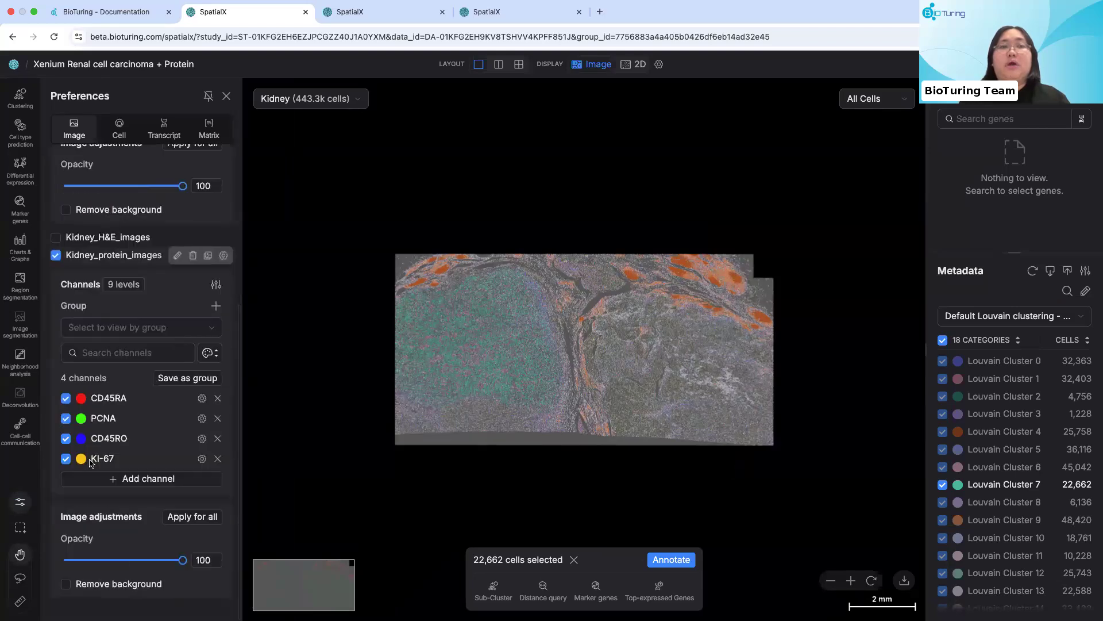
# Step: Set the lower fluorescence signal limit to 100 for the CD45RA, PCNA and CD45RO channels of Kidney_protein_images
pyautogui.click(202, 400)
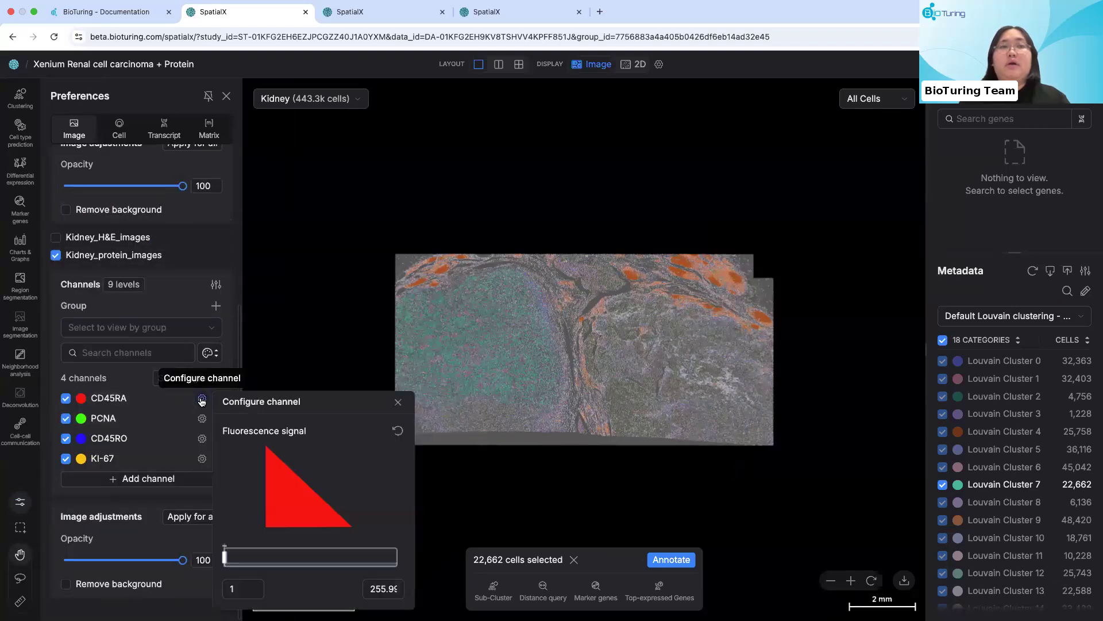
pyautogui.click(242, 589)
pyautogui.write('00')
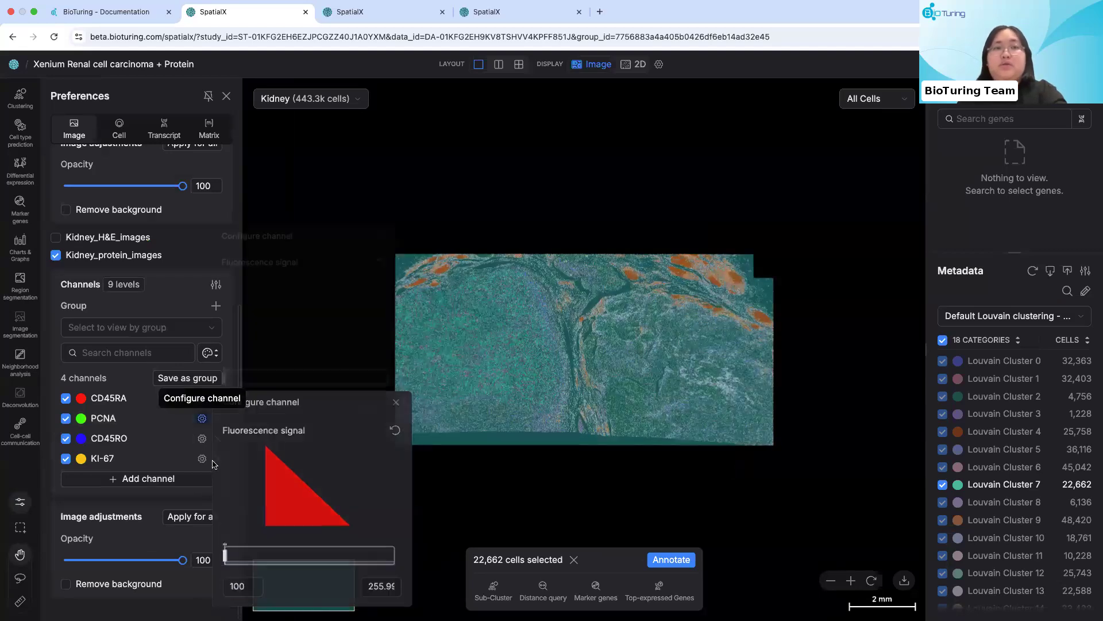
pyautogui.click(202, 417)
pyautogui.click(242, 412)
pyautogui.write('00')
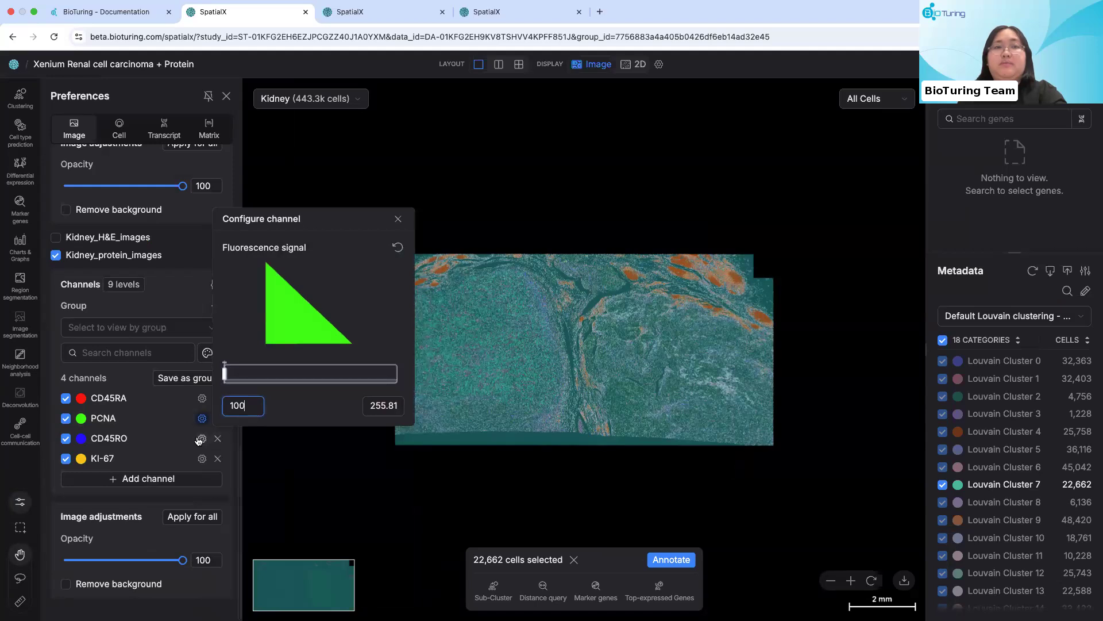
pyautogui.click(201, 437)
pyautogui.click(242, 425)
pyautogui.write('00')
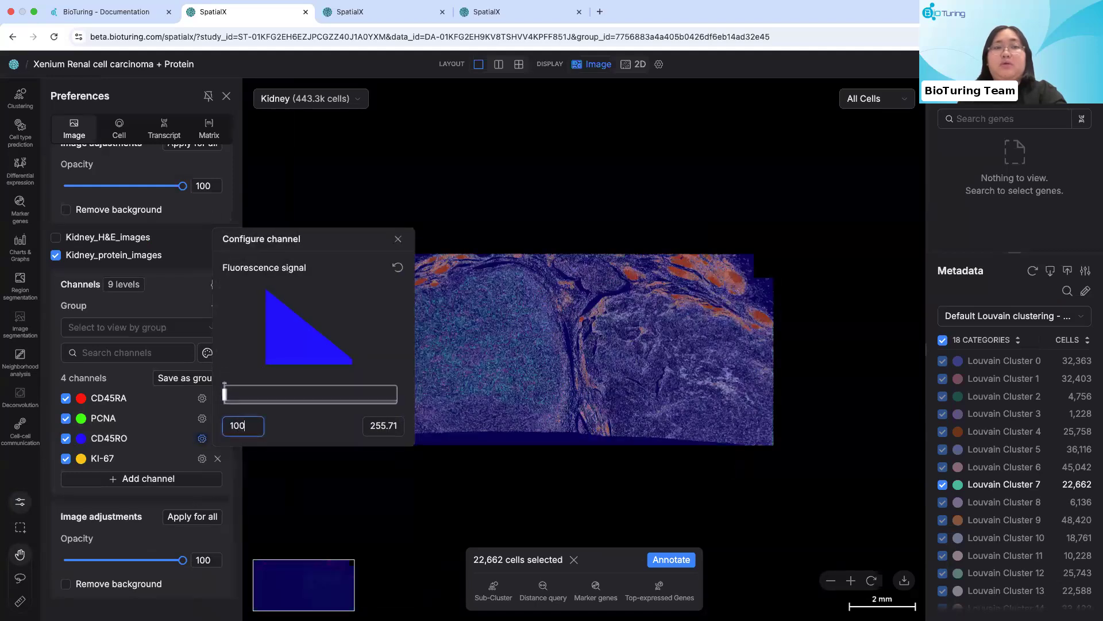
pyautogui.click(336, 472)
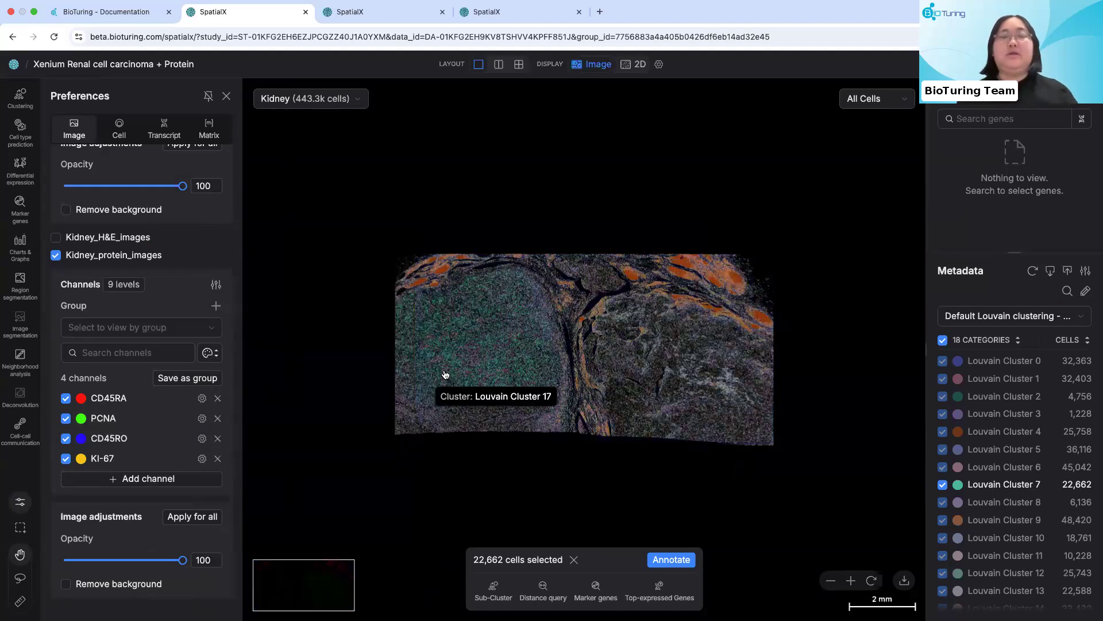
# Step: Inspect the protein signal around individual Louvain Cluster 7 cells and review the available protein channel groups
pyautogui.scroll(1, 445, 375)
pyautogui.scroll(5, 444, 372)
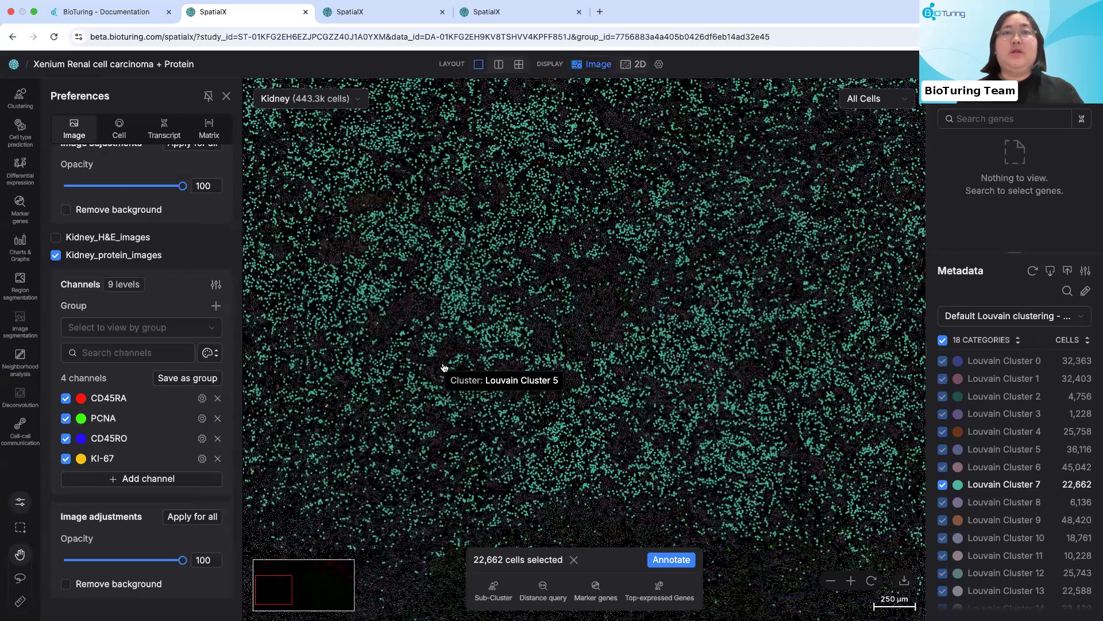
pyautogui.scroll(5, 496, 300)
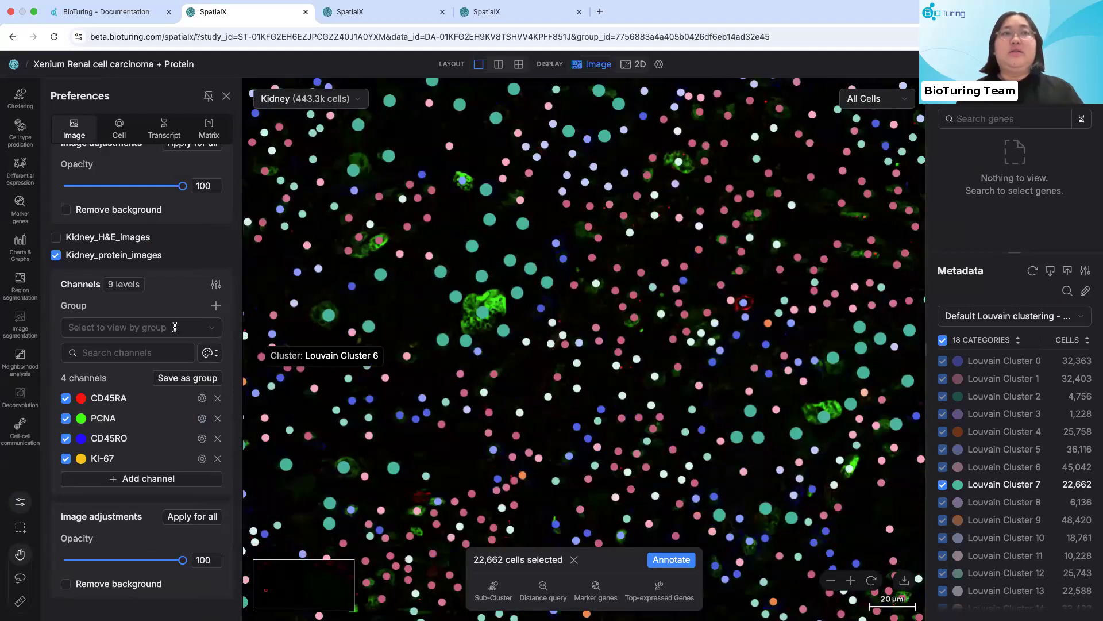
pyautogui.click(175, 327)
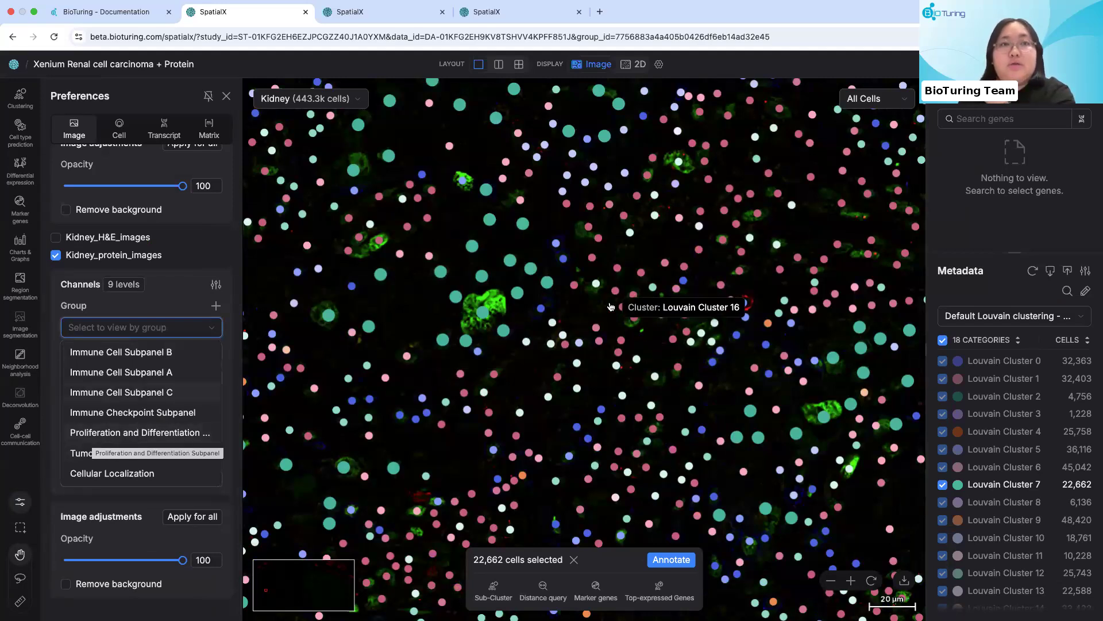
pyautogui.click(499, 335)
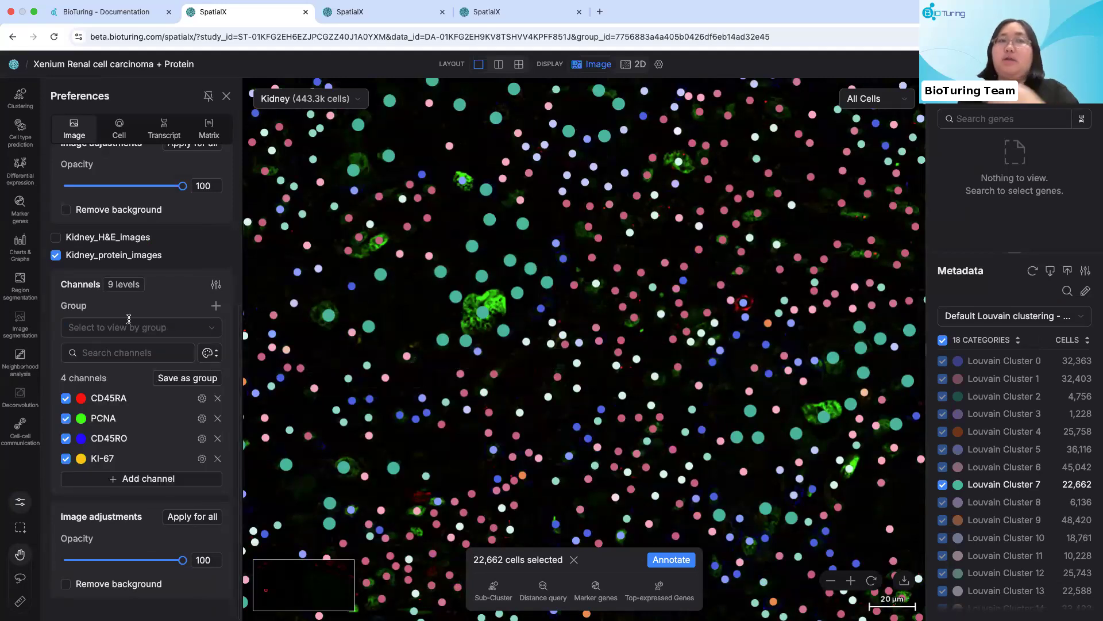
# Step: Turn on Kidney_H&E_images and set the Kidney_protein_images opacity to 23 so the two layers overlap
pyautogui.scroll(5, 125, 311)
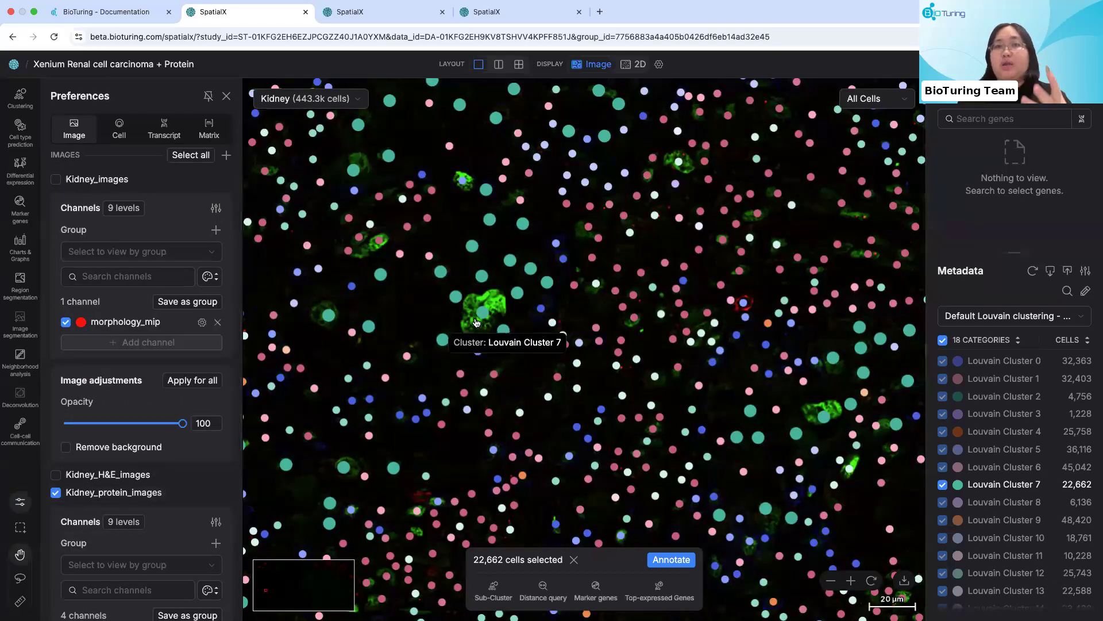
pyautogui.scroll(3, 476, 323)
pyautogui.scroll(-1, 477, 322)
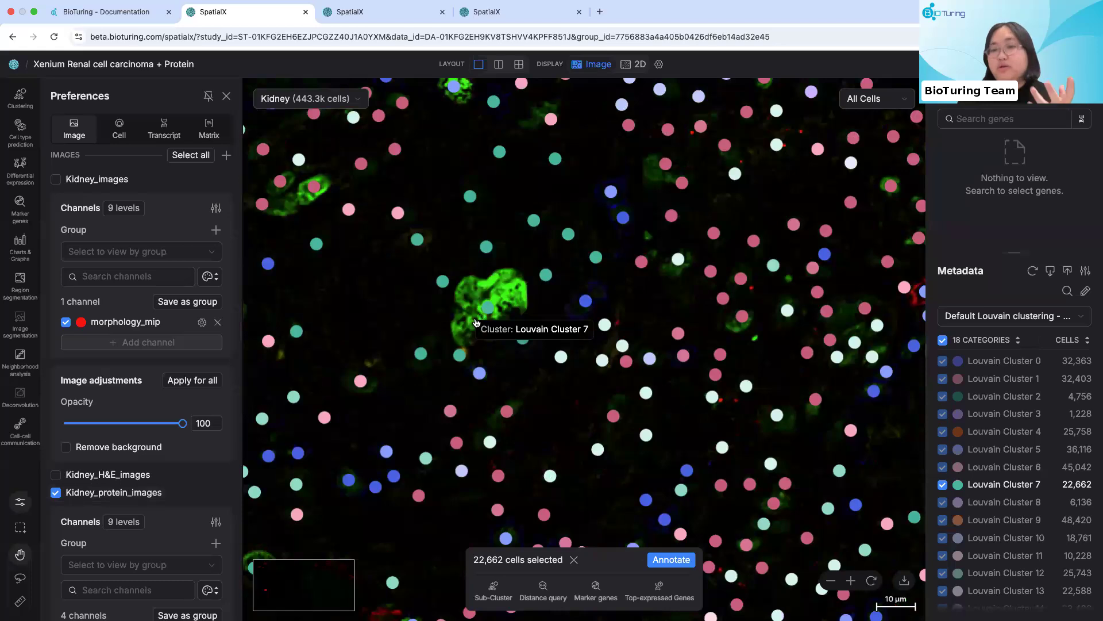
pyautogui.click(56, 475)
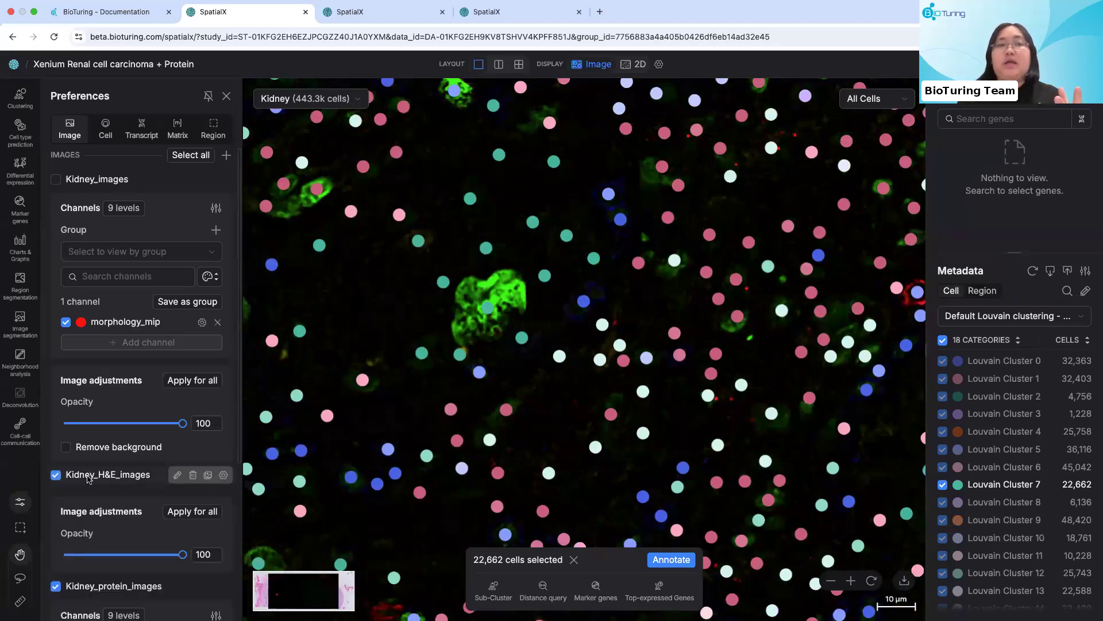
pyautogui.scroll(-1, 55, 479)
pyautogui.scroll(-5, 81, 530)
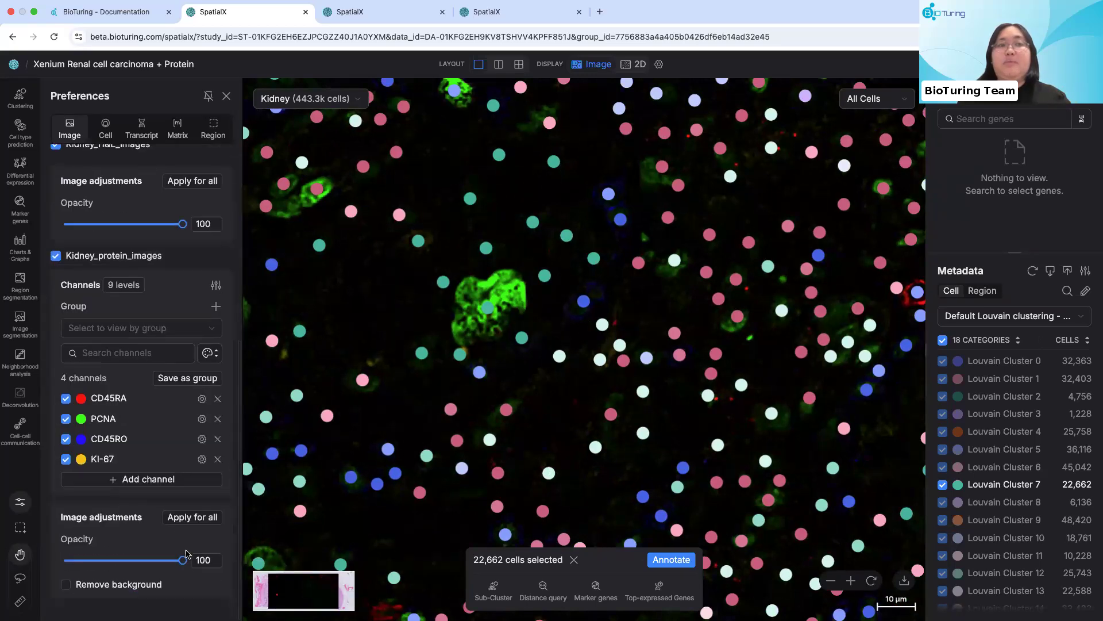
pyautogui.moveTo(183, 561); pyautogui.dragTo(92, 563)
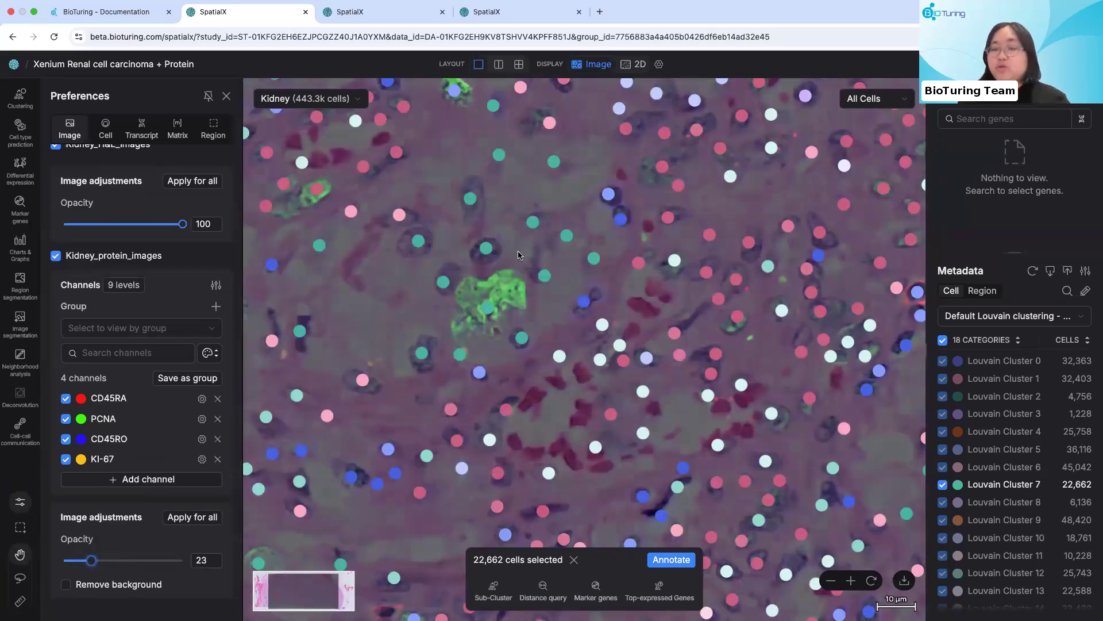
# Step: Examine the PCNA-stained cell on the H&E overlay and show the tissue image beside the 2D embedding in a two-pane Mixed display
pyautogui.scroll(1, 503, 325)
pyautogui.scroll(2, 503, 326)
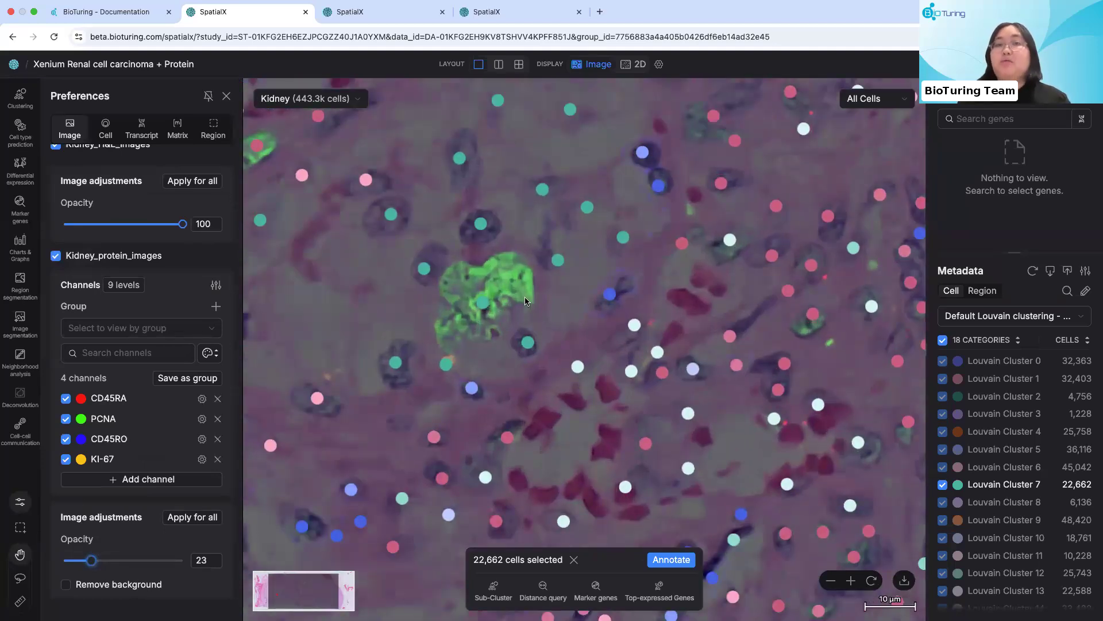
pyautogui.moveTo(480, 306)
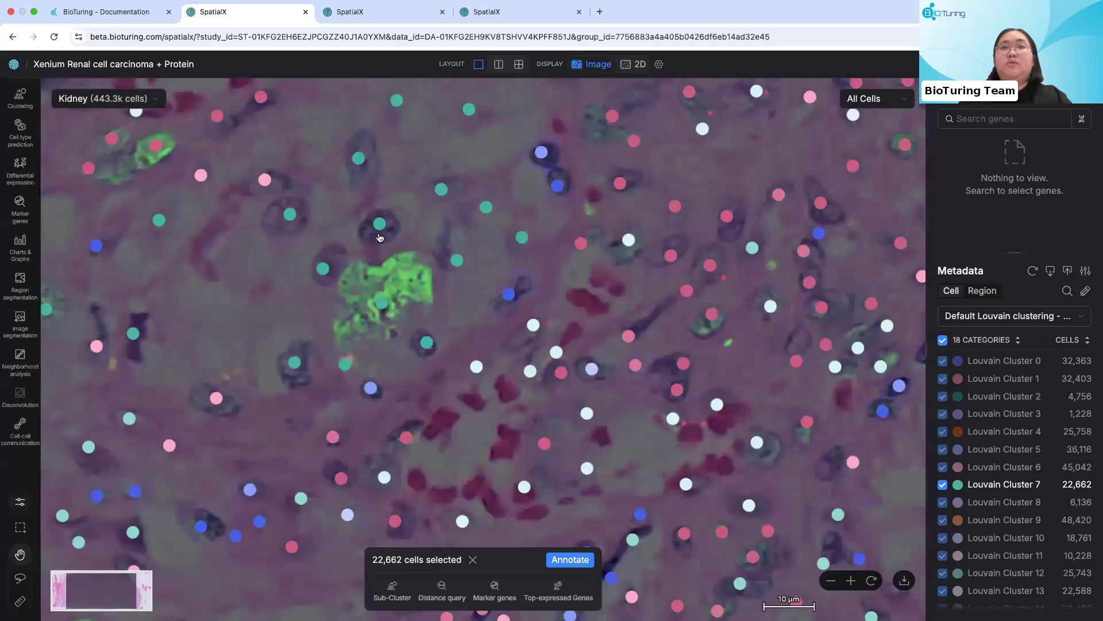
pyautogui.scroll(-10, 379, 237)
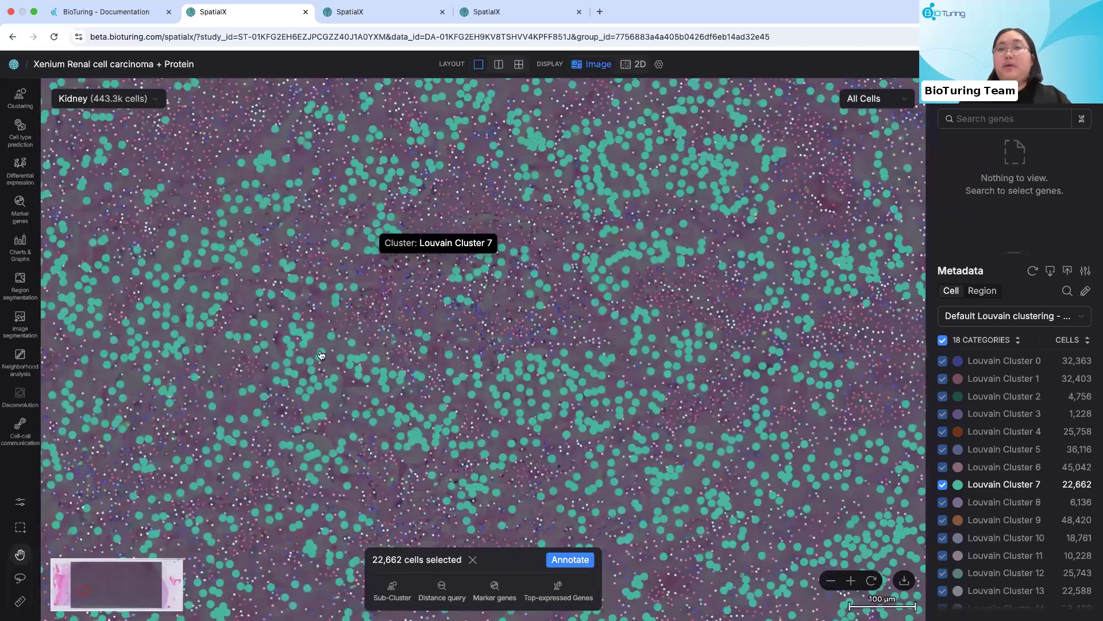
pyautogui.scroll(-10, 320, 354)
pyautogui.scroll(3, 295, 352)
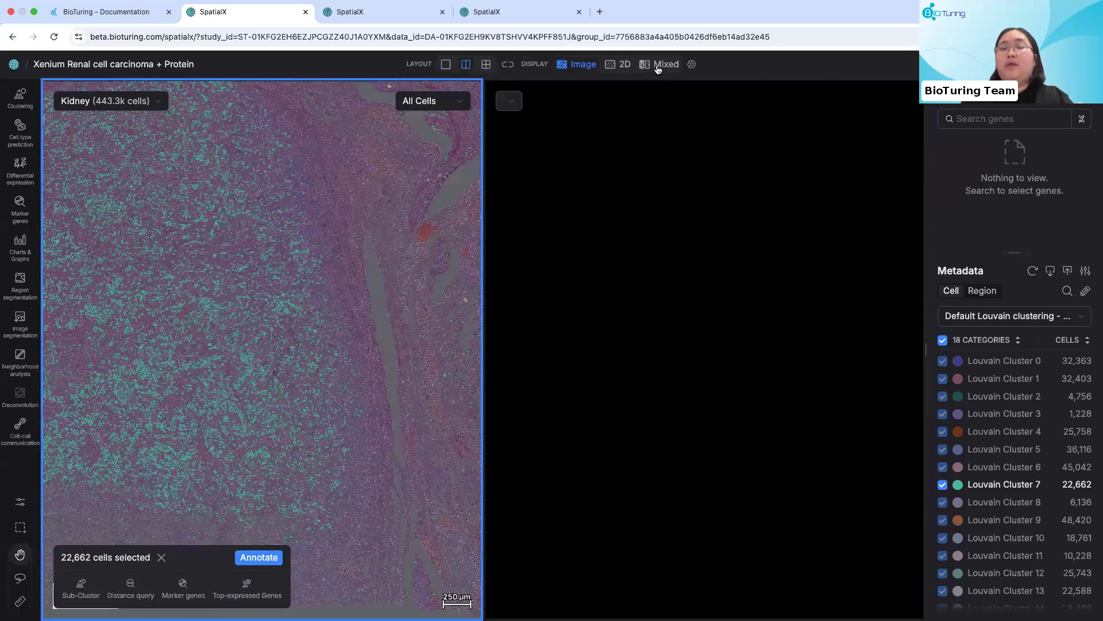
pyautogui.click(661, 65)
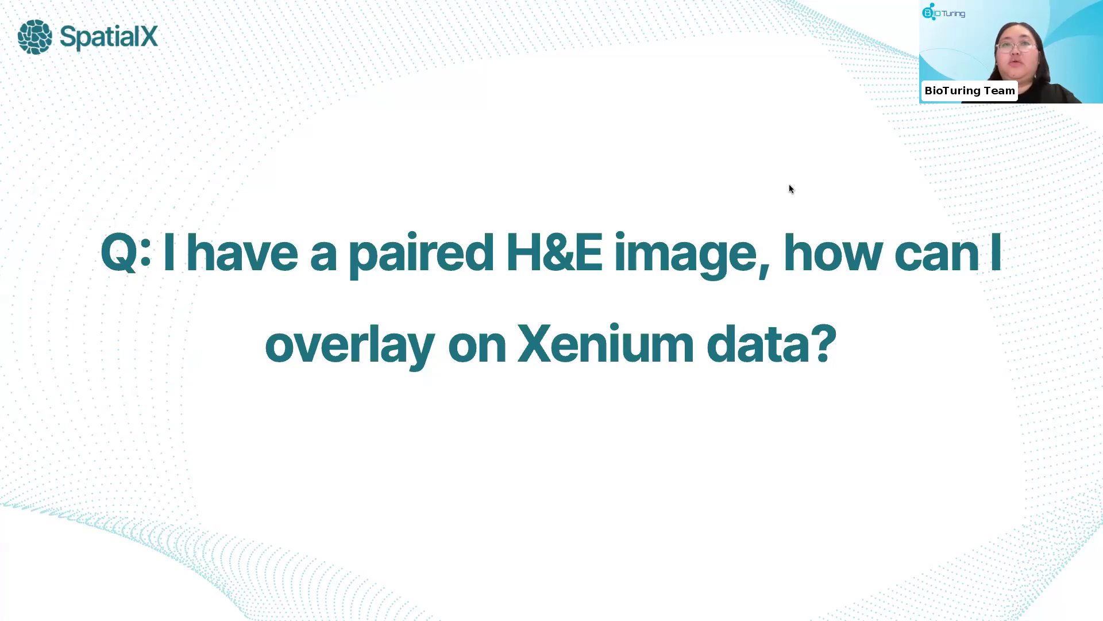
pyautogui.press('Right')
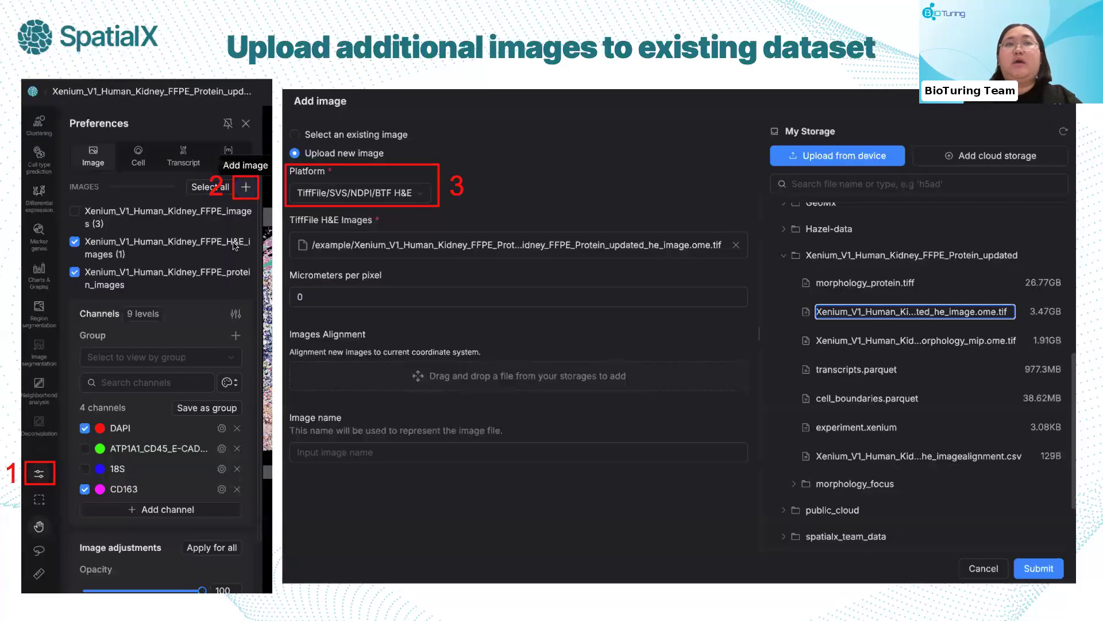
pyautogui.hotkey('ctrl', 'Right')
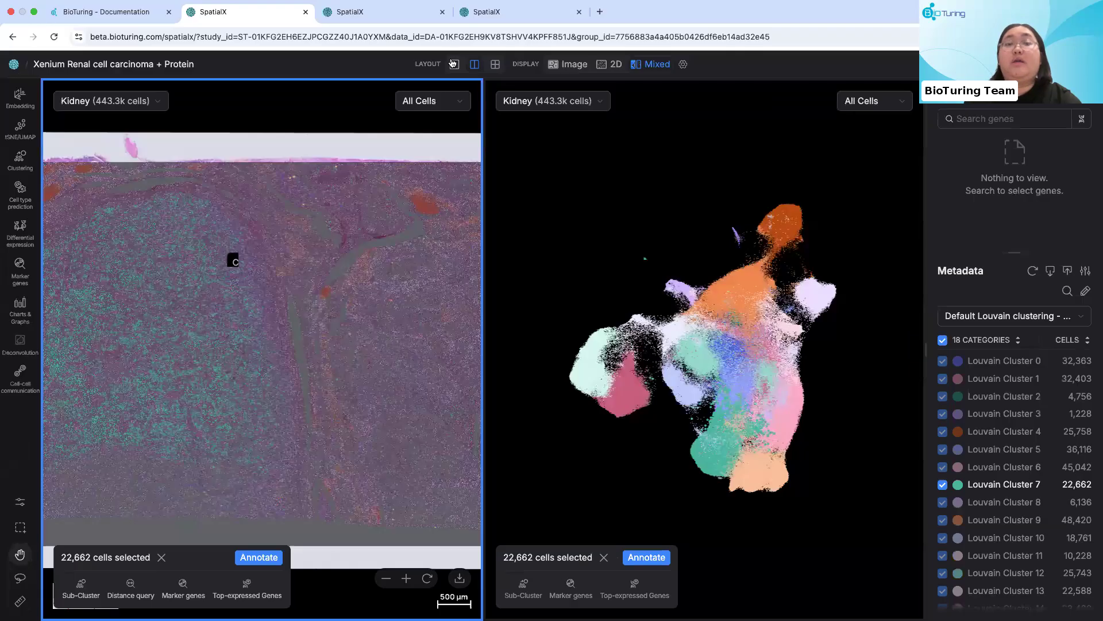
# Step: Return to the single-pane layout, review the platform options for uploading a new image, and close the Add image dialog
pyautogui.click(453, 63)
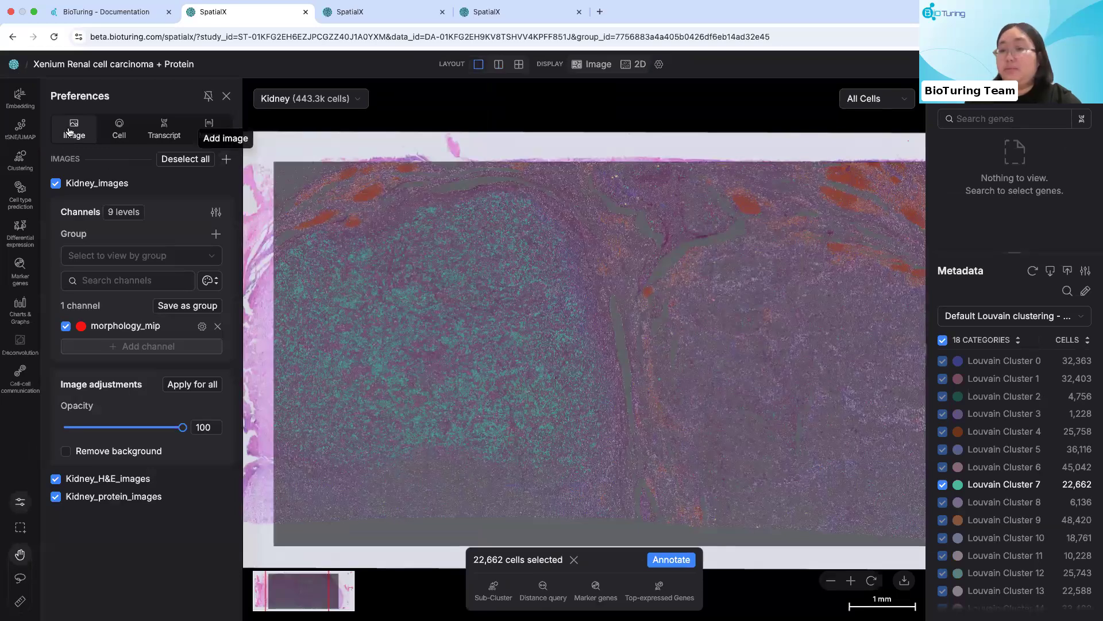
pyautogui.click(226, 158)
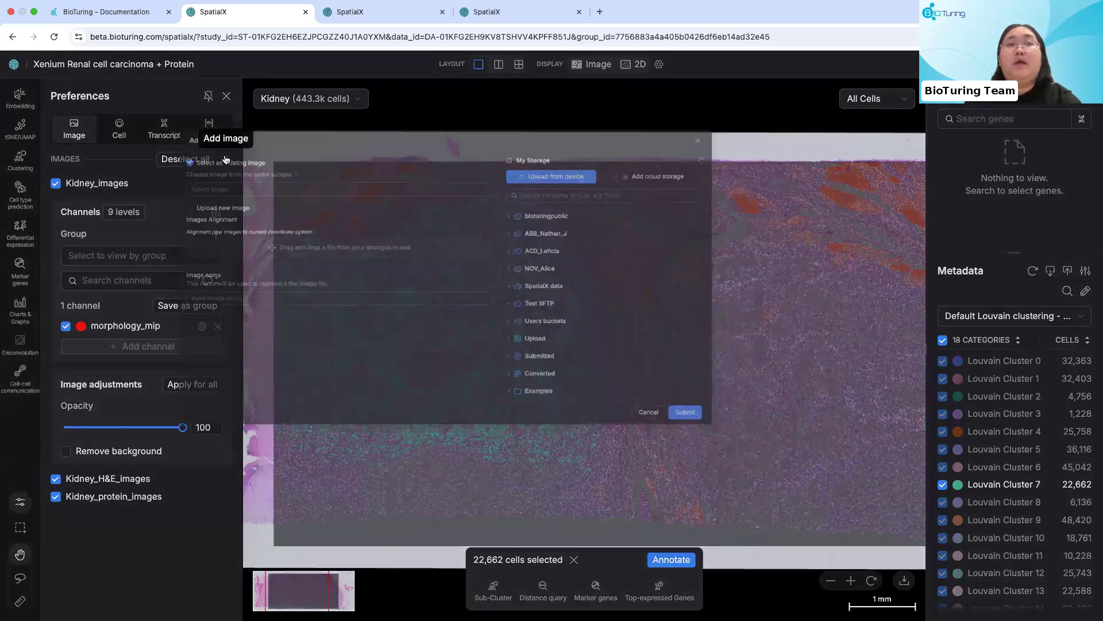
pyautogui.click(185, 234)
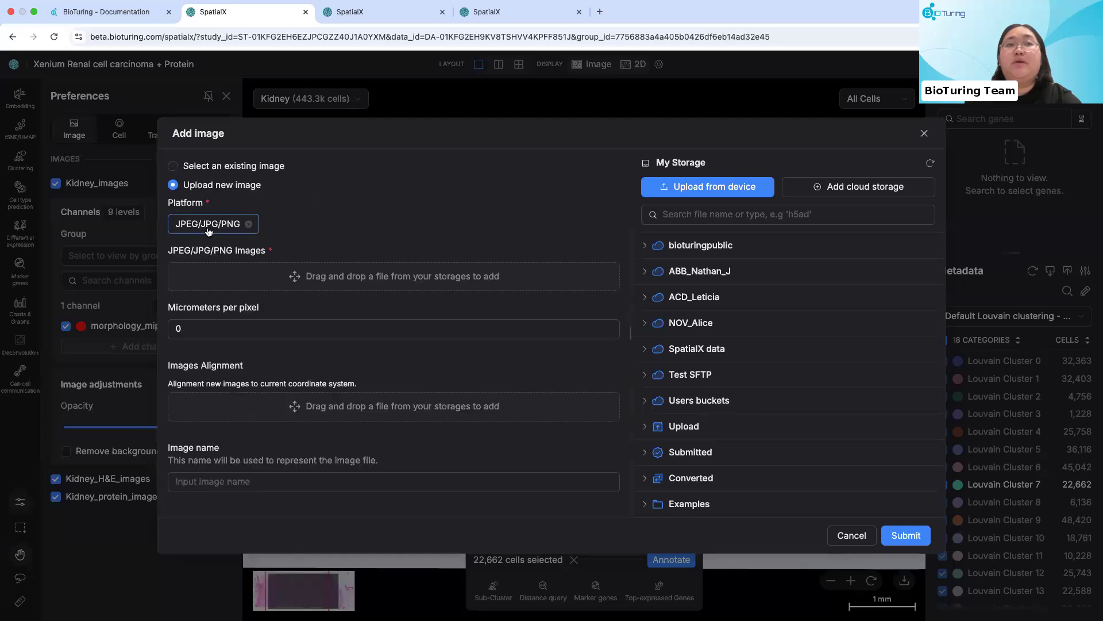
pyautogui.click(215, 225)
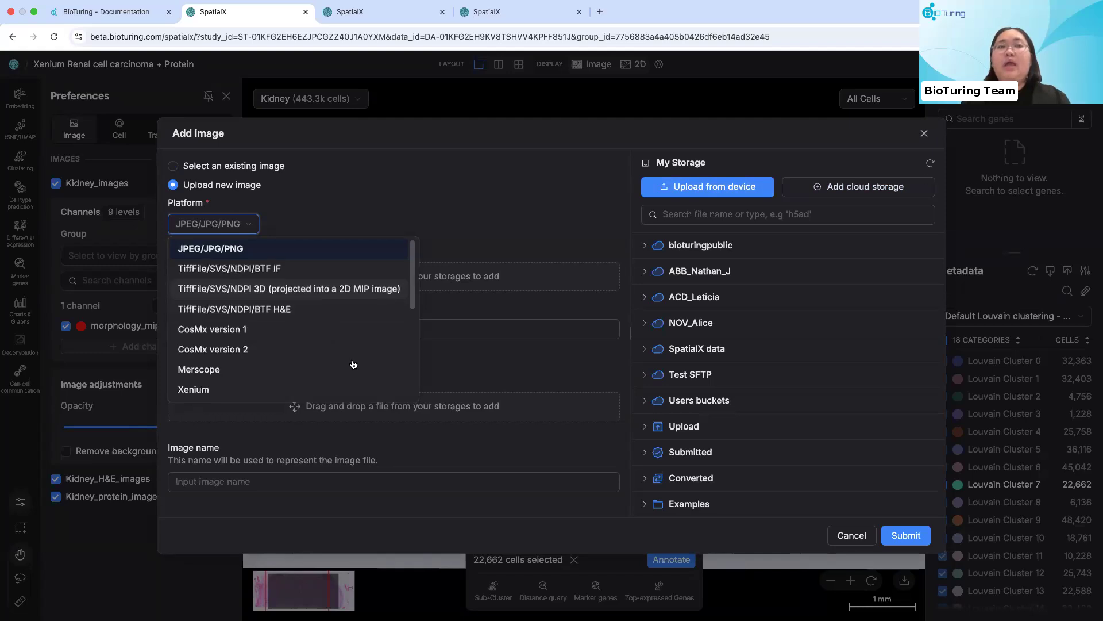
pyautogui.click(122, 487)
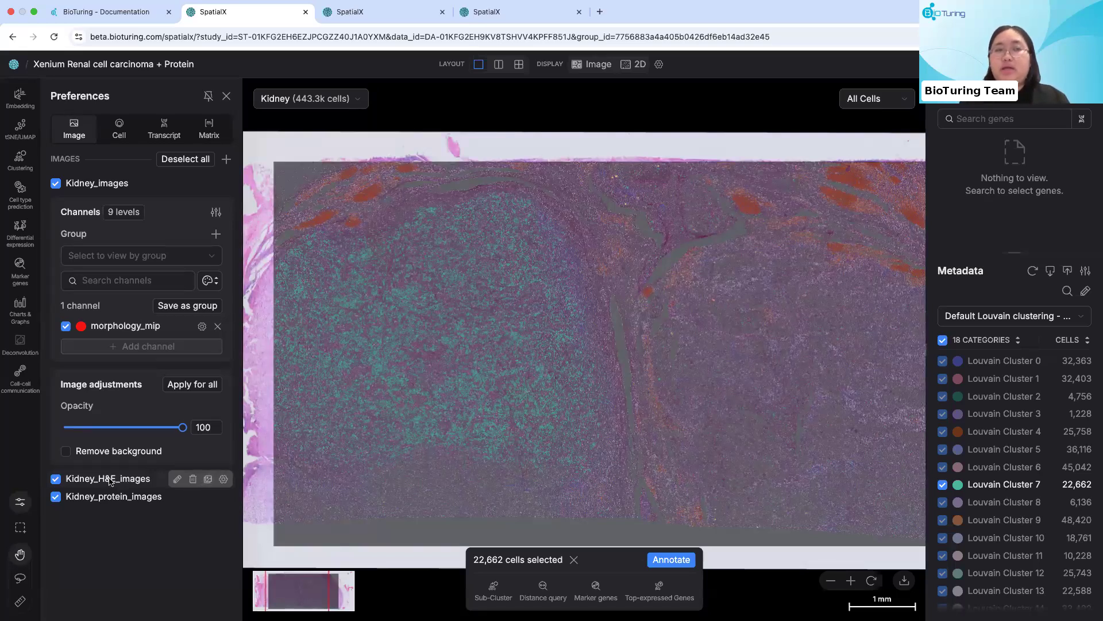
# Step: Start image alignment of Kidney_H&E_images against Kidney_images, set the target opacity to 29, and continue to keypoint placement
pyautogui.click(209, 480)
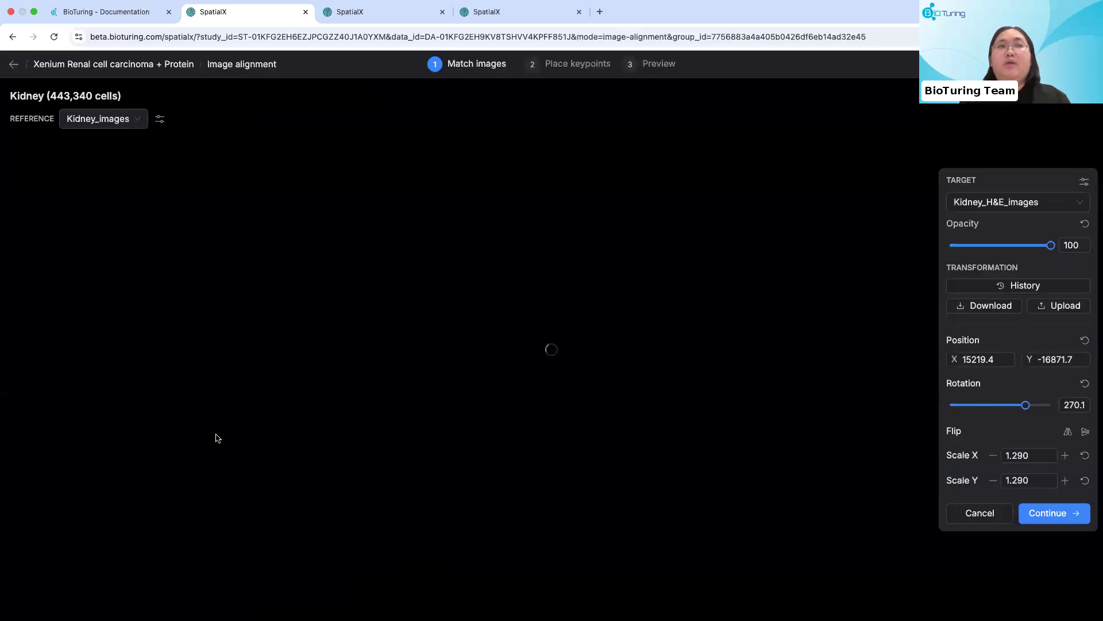
pyautogui.moveTo(1049, 246); pyautogui.dragTo(966, 248)
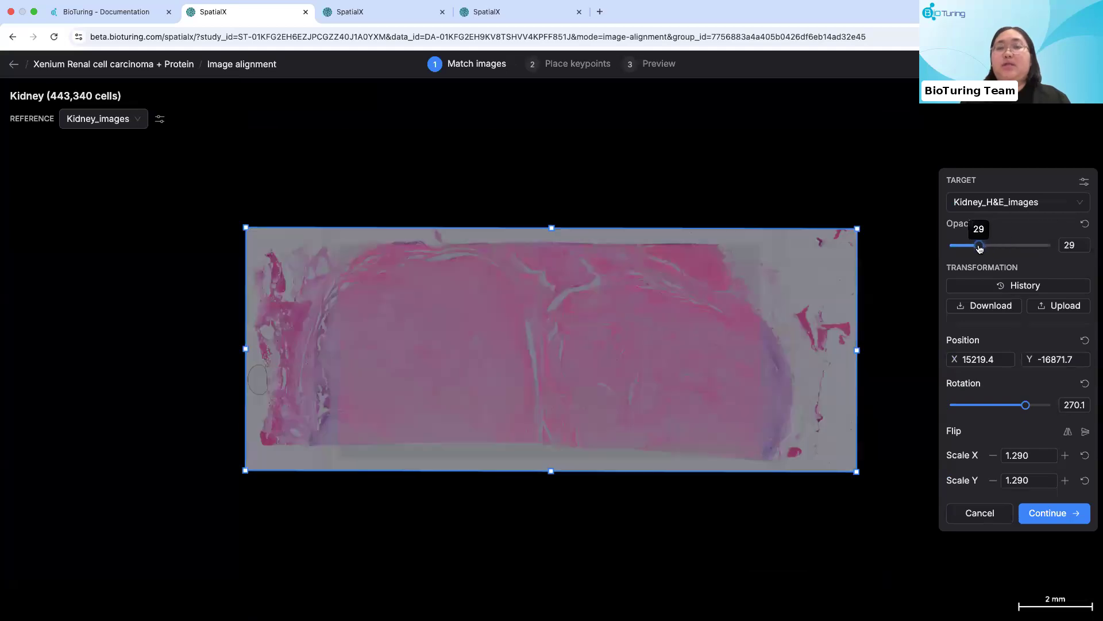
pyautogui.click(138, 123)
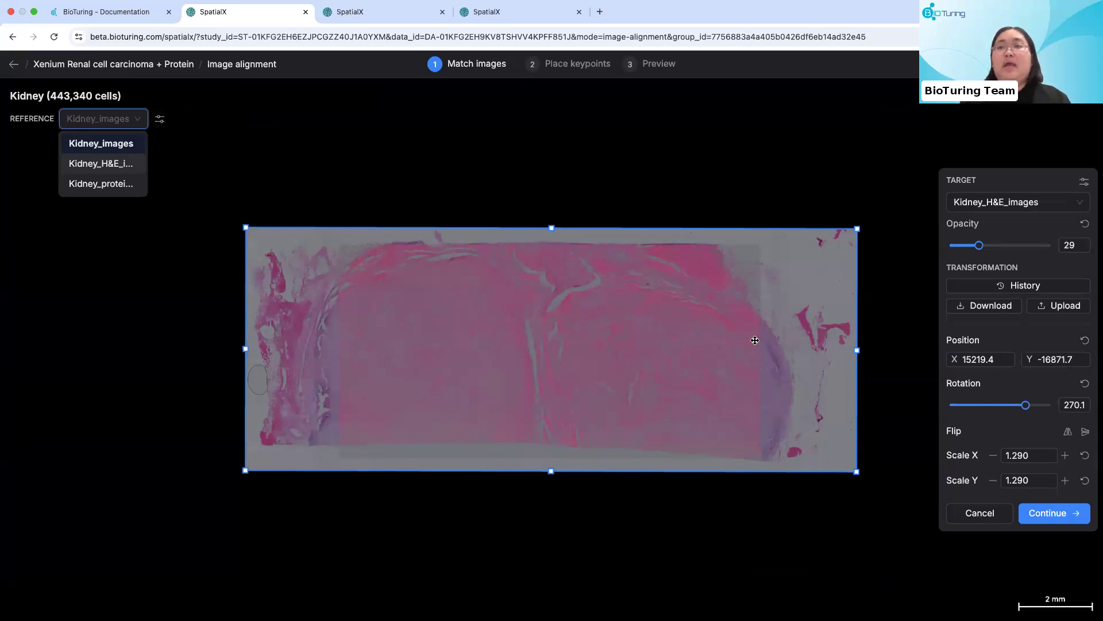
pyautogui.click(1047, 512)
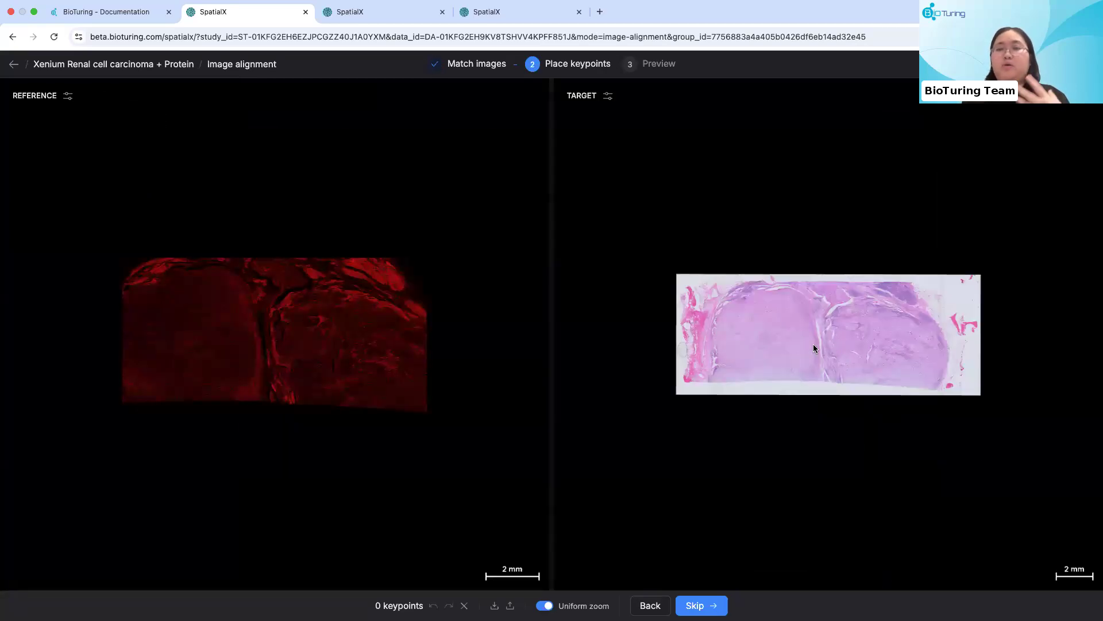
# Step: Place the first matching keypoint on the tissue edge beside the branching gap in the reference and target images
pyautogui.scroll(5, 800, 312)
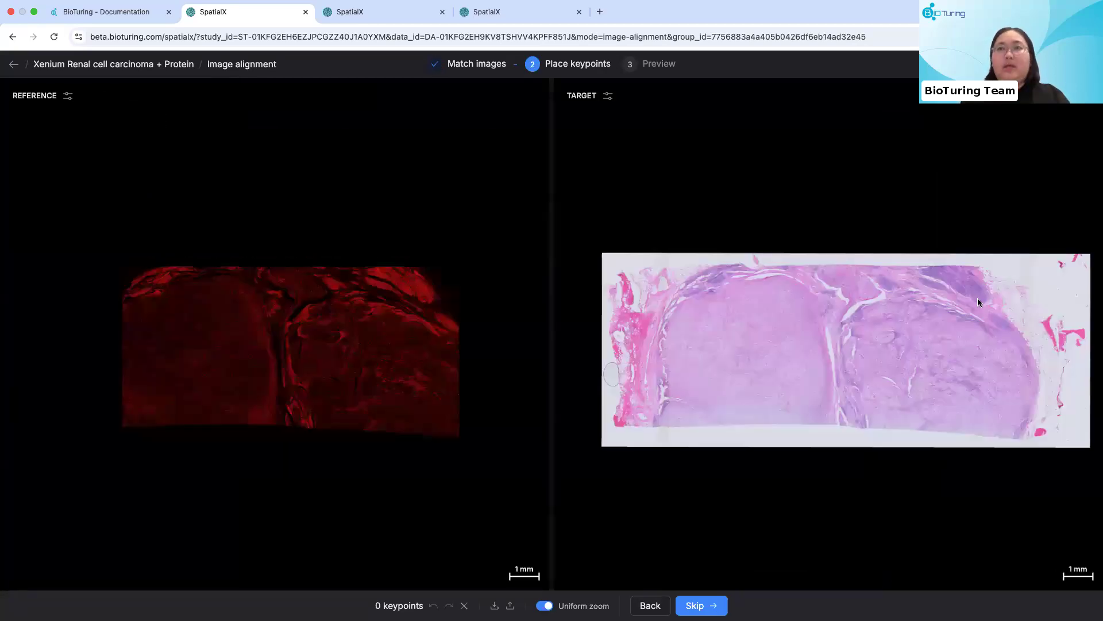
pyautogui.scroll(5, 795, 312)
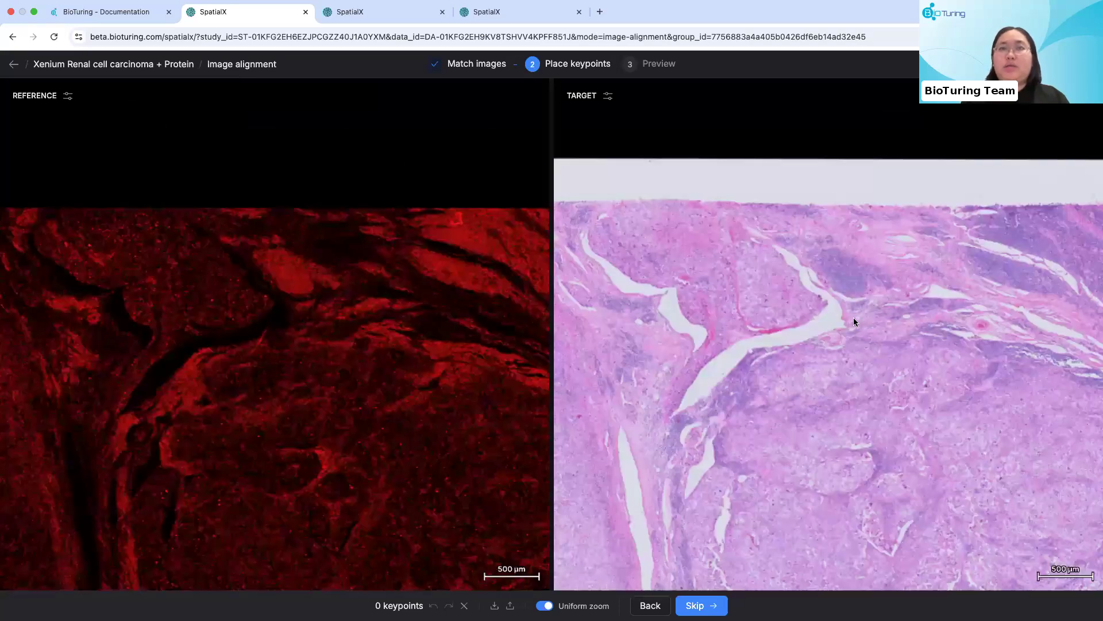
pyautogui.scroll(5, 853, 305)
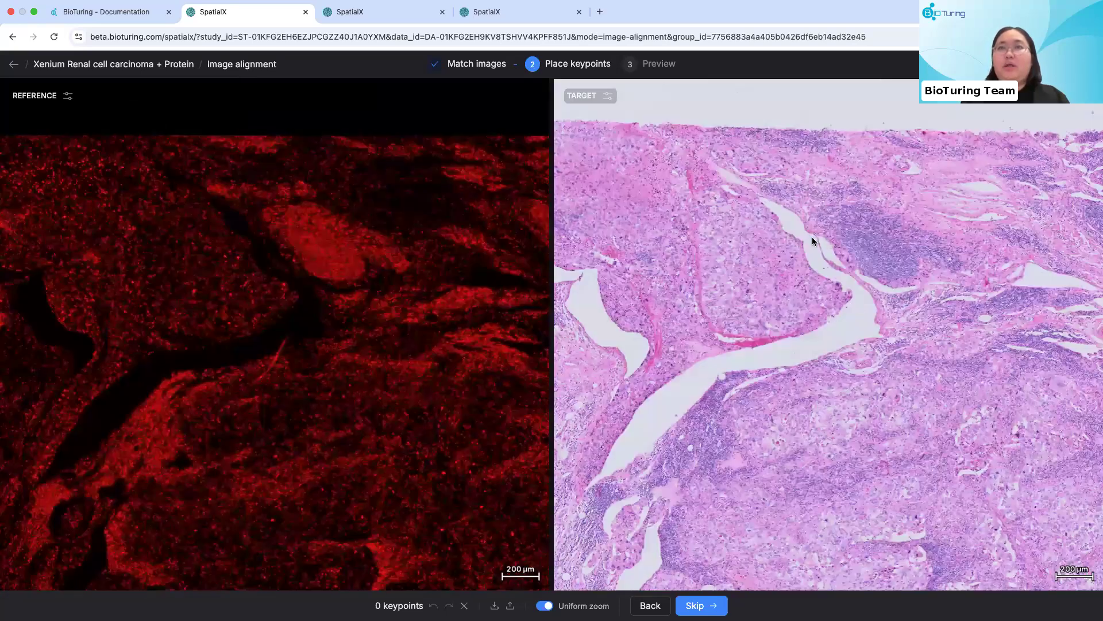
pyautogui.scroll(3, 258, 240)
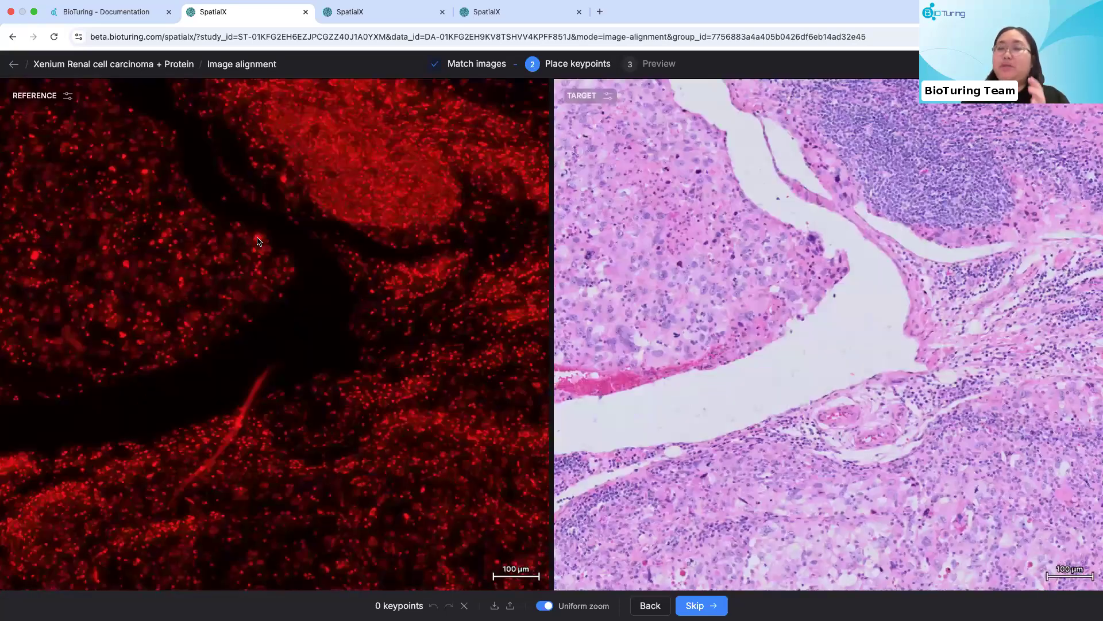
pyautogui.click(254, 242)
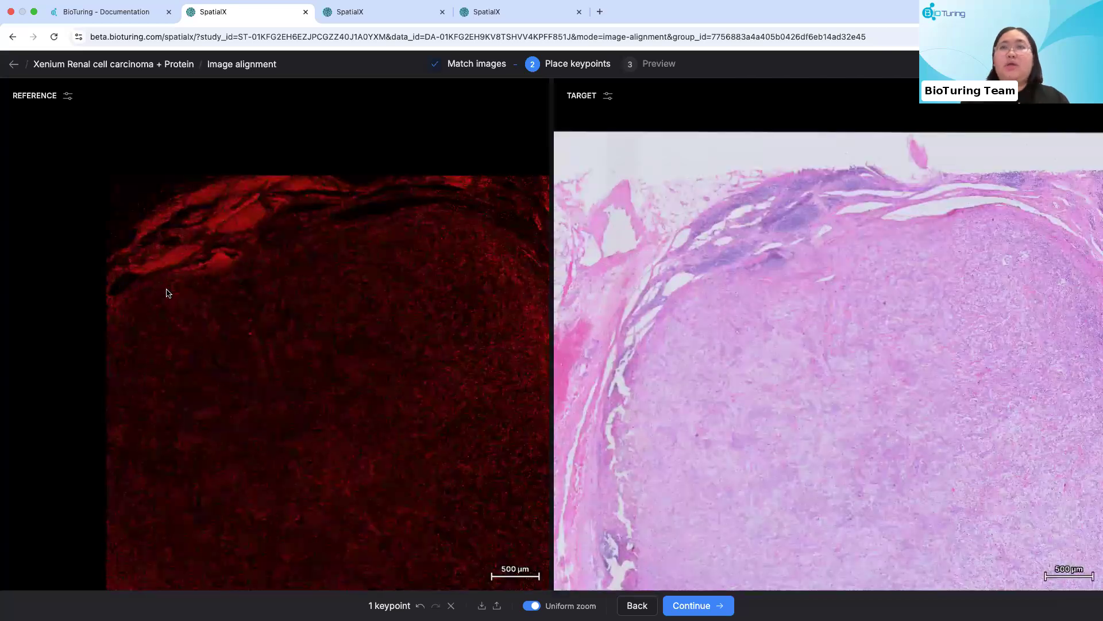
# Step: Place the second matching keypoint on the upper edge of the large oval gap near the tissue's upper-left corner in both images
pyautogui.scroll(5, 176, 330)
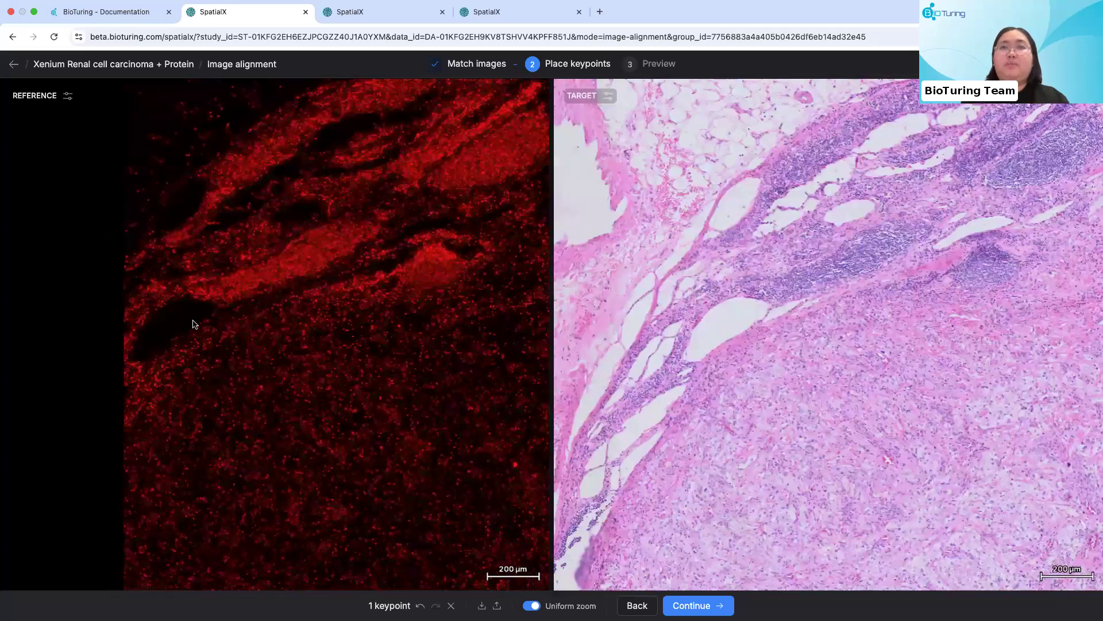
pyautogui.scroll(3, 193, 322)
pyautogui.scroll(3, 207, 310)
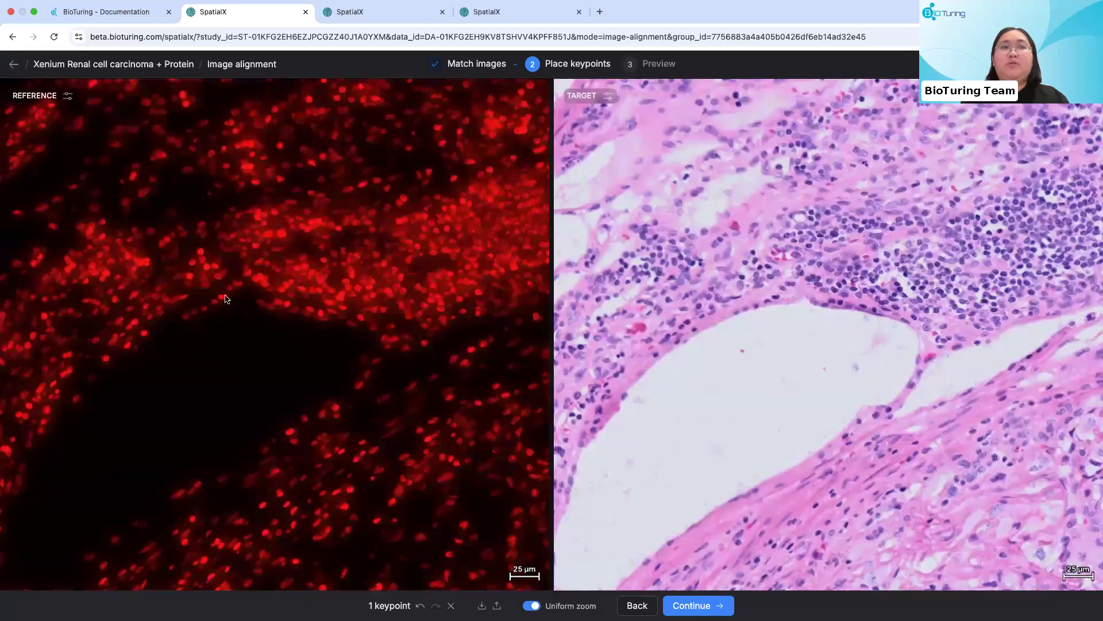
pyautogui.click(223, 295)
pyautogui.click(774, 297)
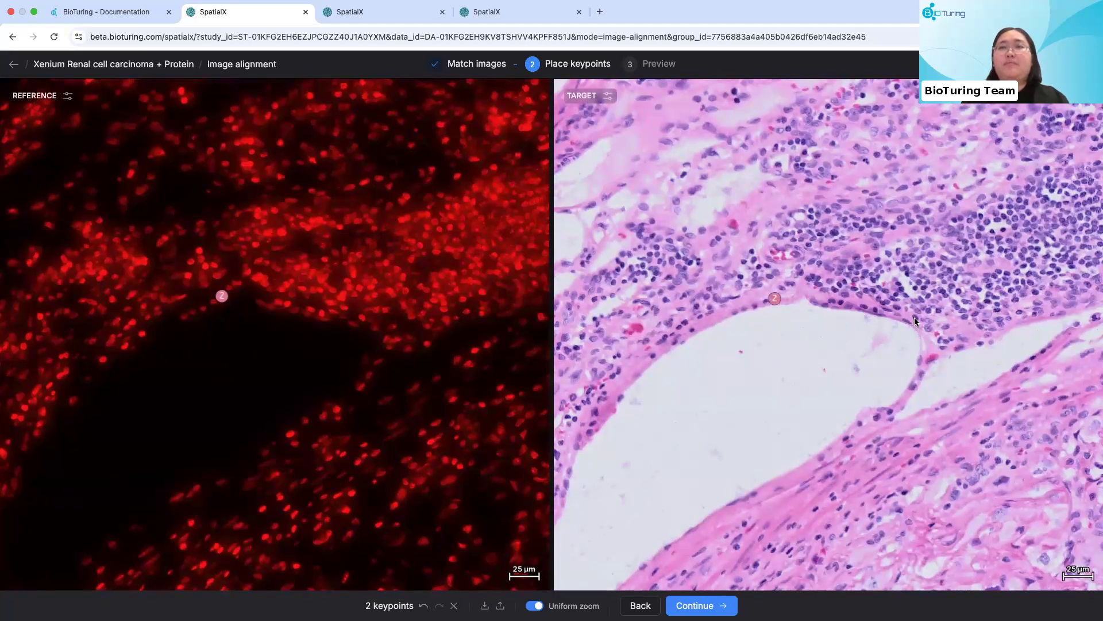
# Step: Place the third matching keypoint on the tip of the narrow tissue wedge inside the lower central gap in both images
pyautogui.scroll(-10, 915, 318)
pyautogui.scroll(6, 919, 261)
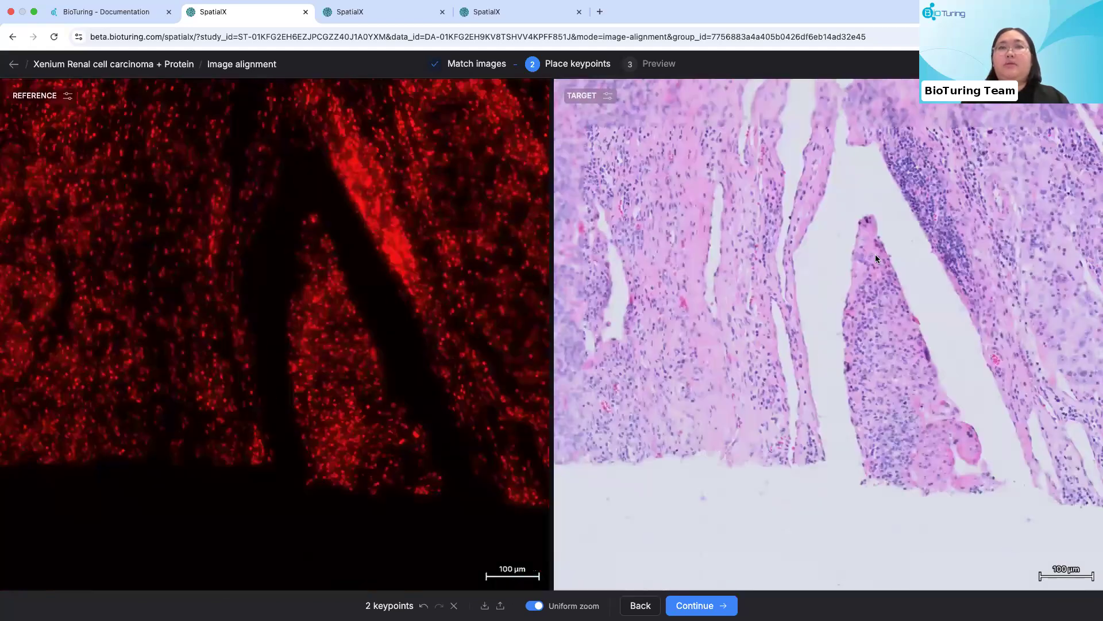
pyautogui.scroll(3, 865, 212)
pyautogui.click(860, 201)
pyautogui.click(304, 199)
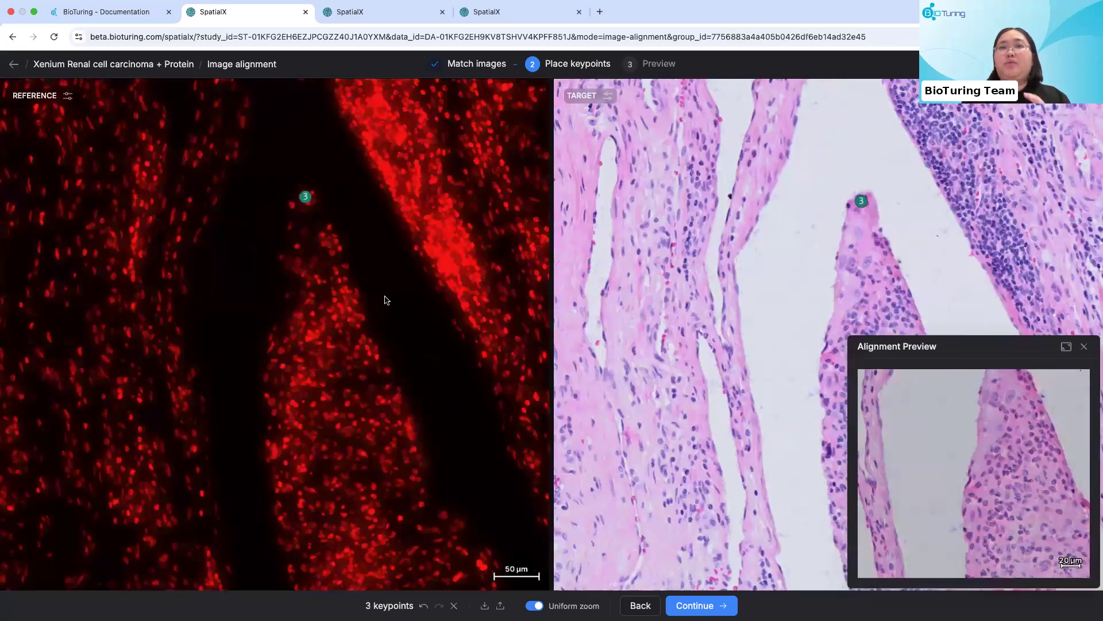
# Step: Place the fourth matching keypoint beside the dense cell band near the reference tissue's right edge in both images
pyautogui.scroll(-5, 362, 338)
pyautogui.scroll(-5, 266, 375)
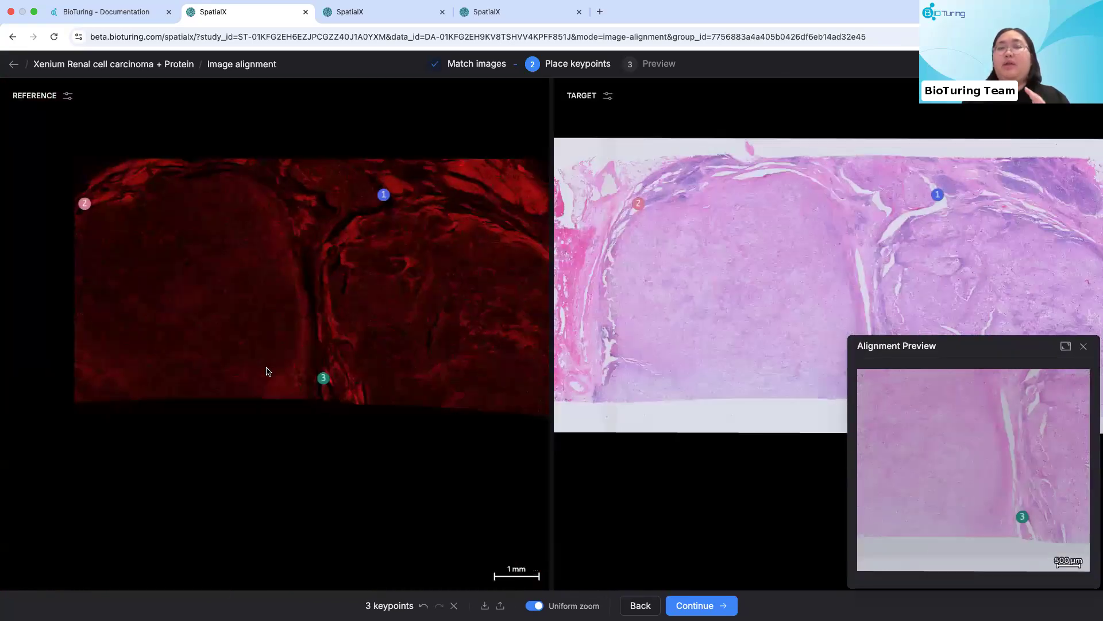
pyautogui.hscroll(2, 266, 373)
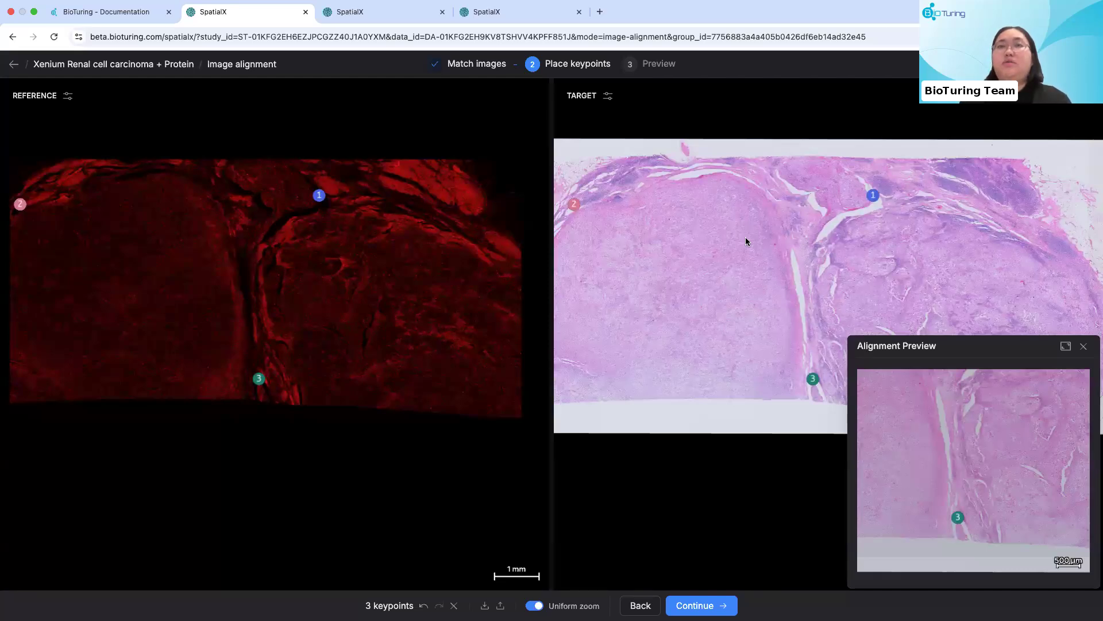
pyautogui.hscroll(5, 857, 297)
pyautogui.scroll(5, 788, 296)
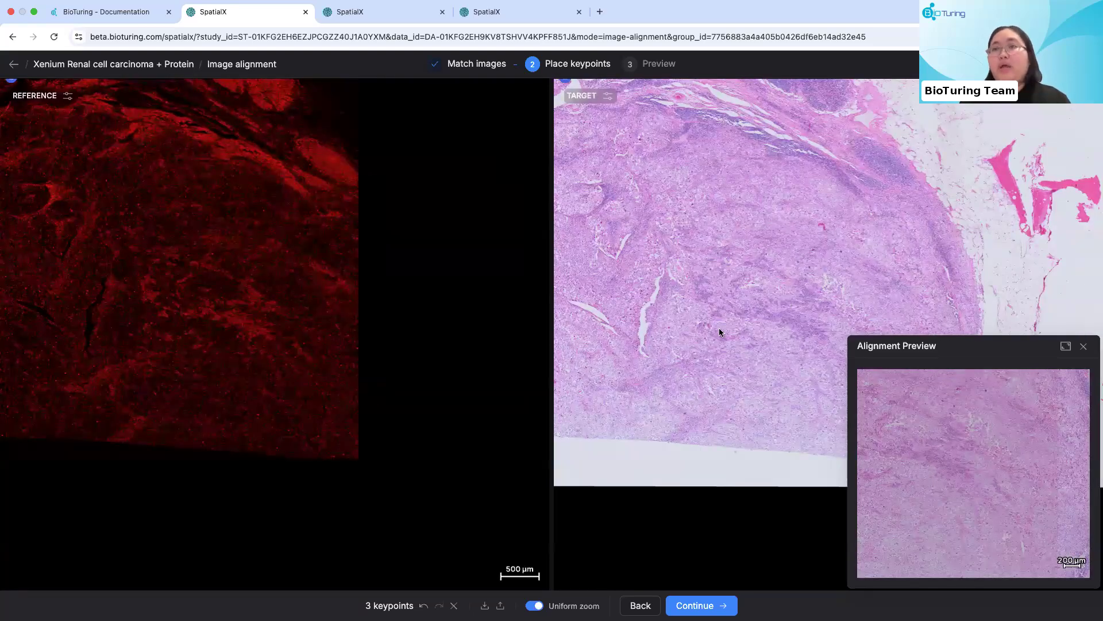
pyautogui.hscroll(2, 740, 329)
pyautogui.scroll(3, 845, 317)
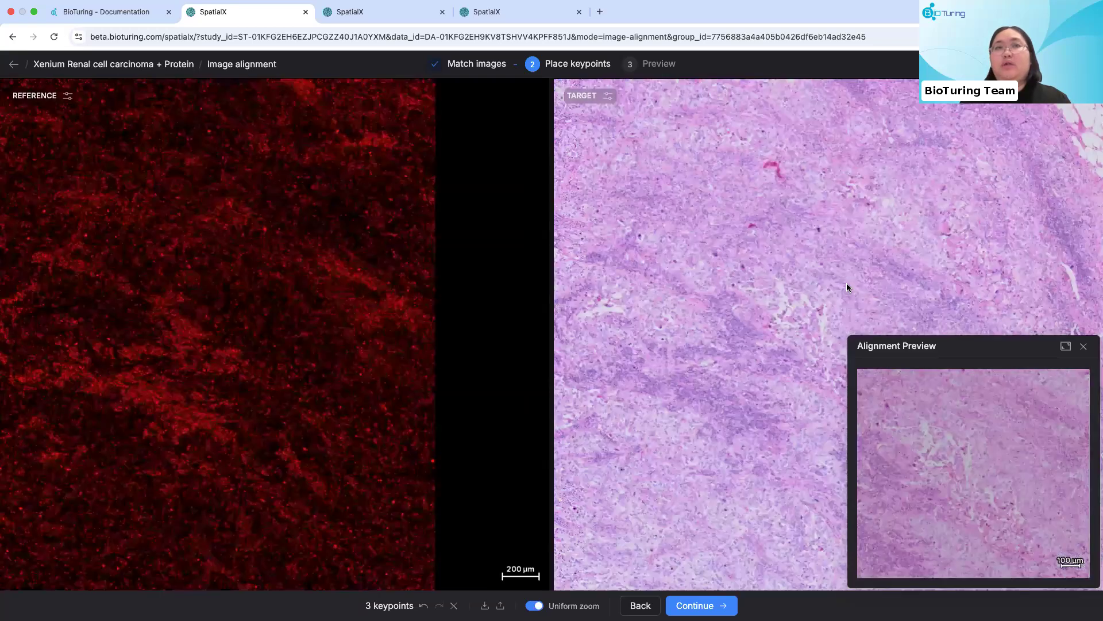
pyautogui.scroll(3, 737, 332)
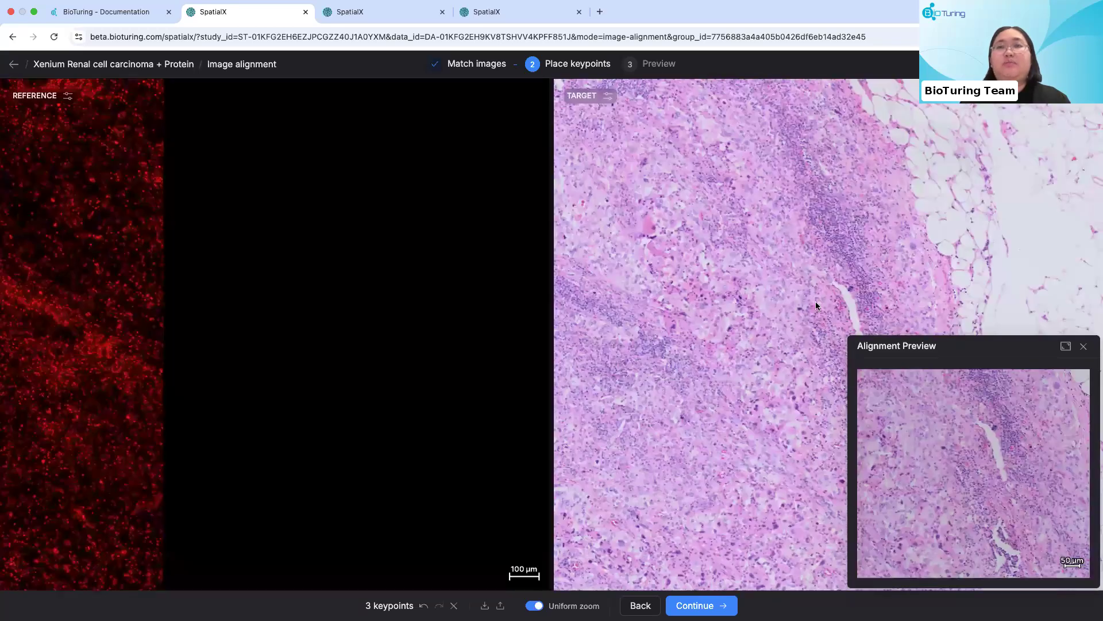
pyautogui.hscroll(-2, 771, 296)
pyautogui.hscroll(-5, 795, 290)
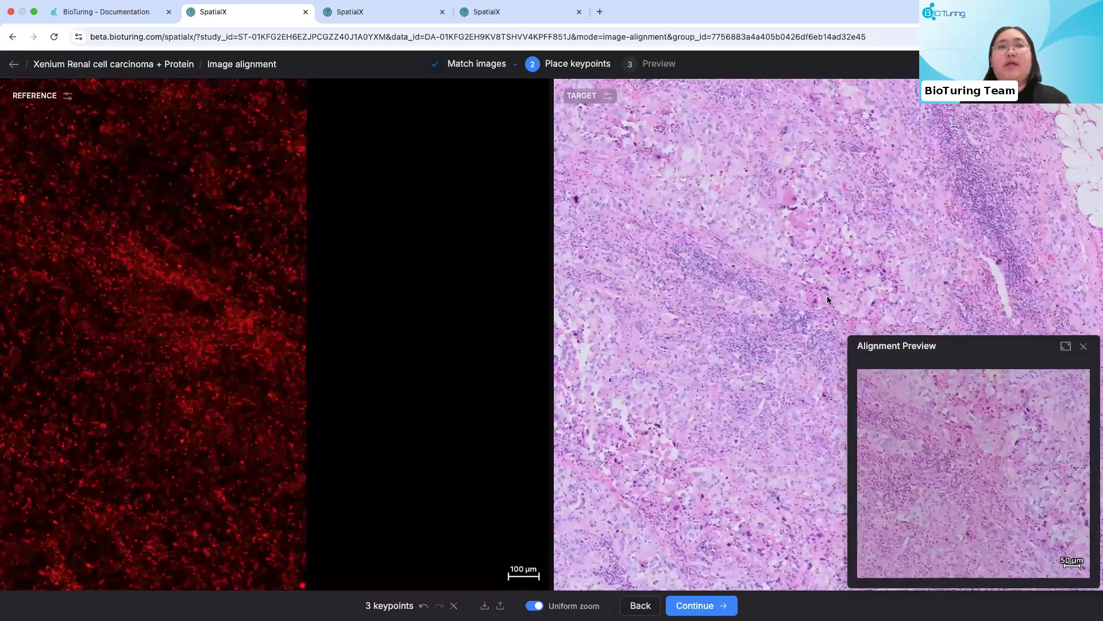
pyautogui.click(850, 310)
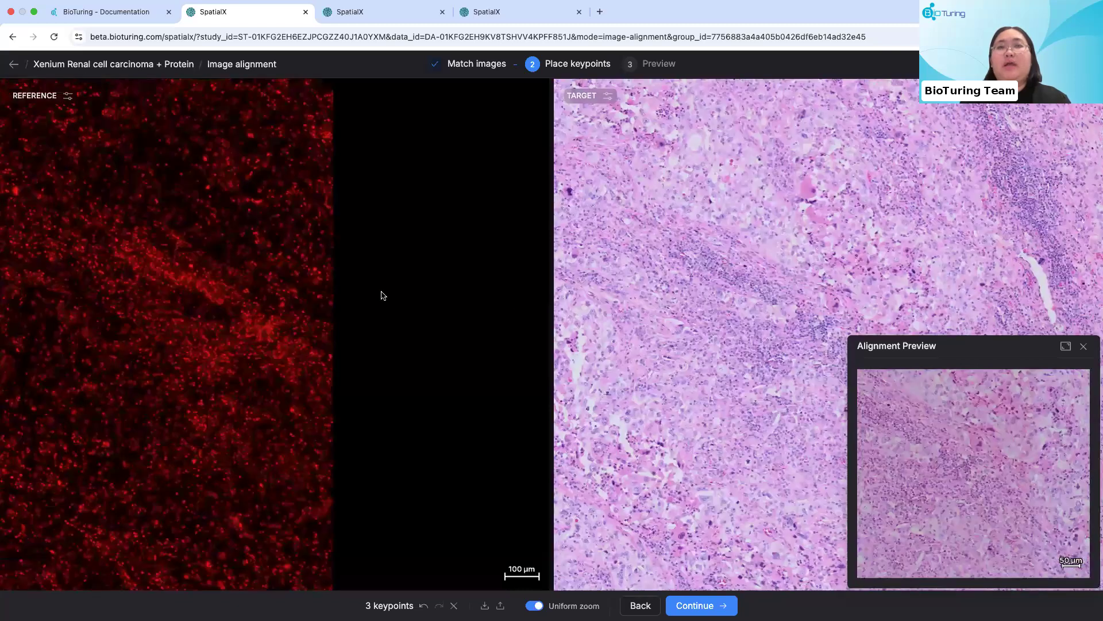
pyautogui.scroll(2, 293, 315)
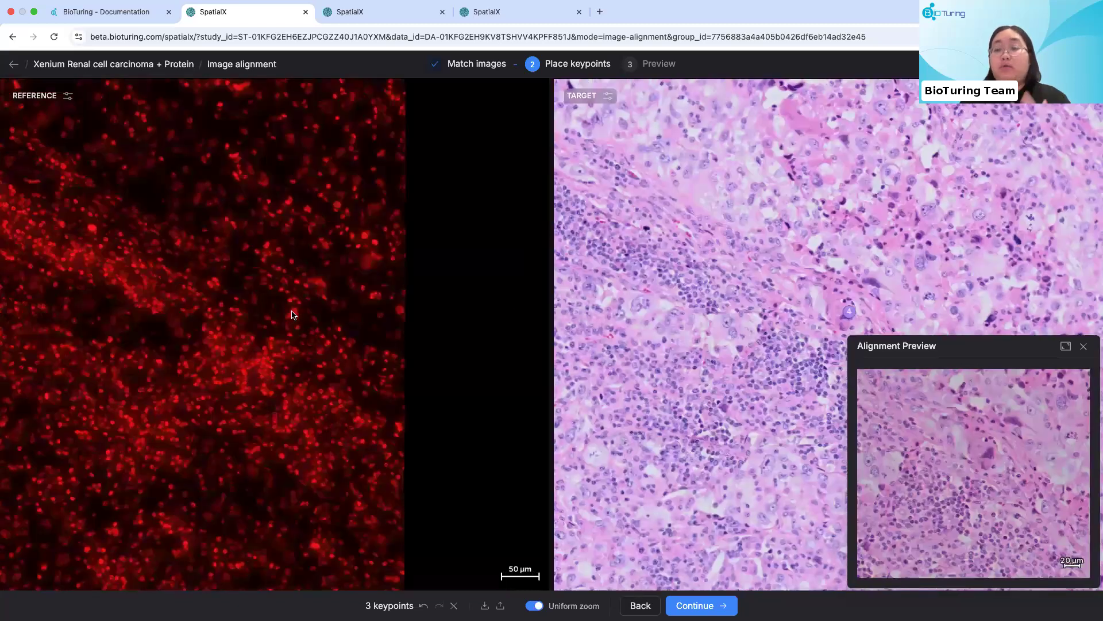
pyautogui.click(292, 313)
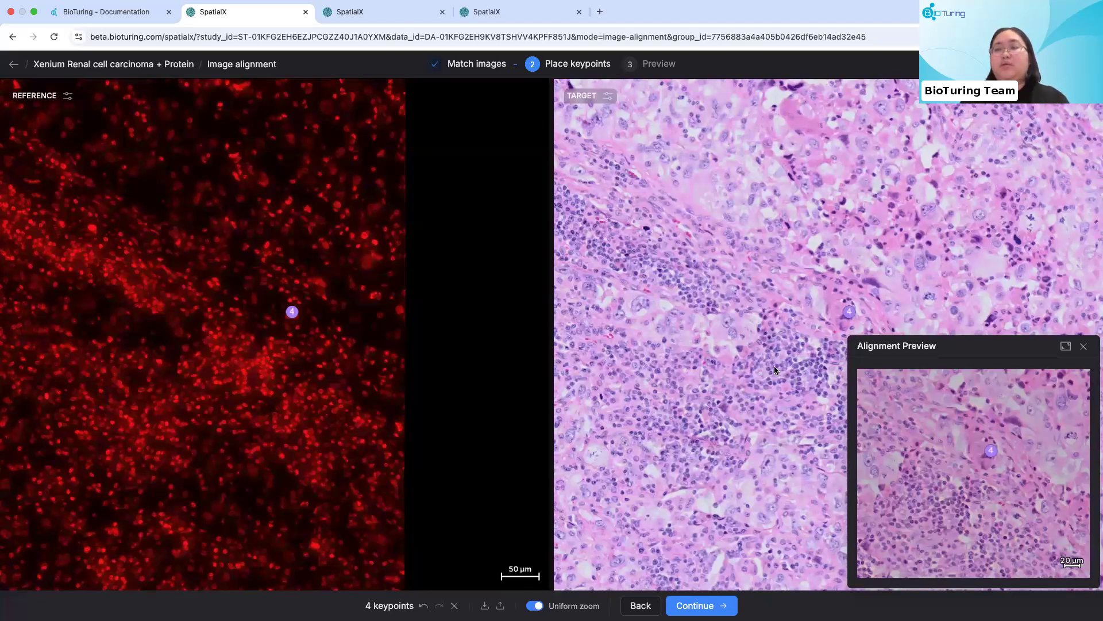
# Step: Preview the keypoint alignment of the H&E image and leave the alignment for the study view without saving
pyautogui.scroll(-1, 775, 366)
pyautogui.scroll(-2, 775, 369)
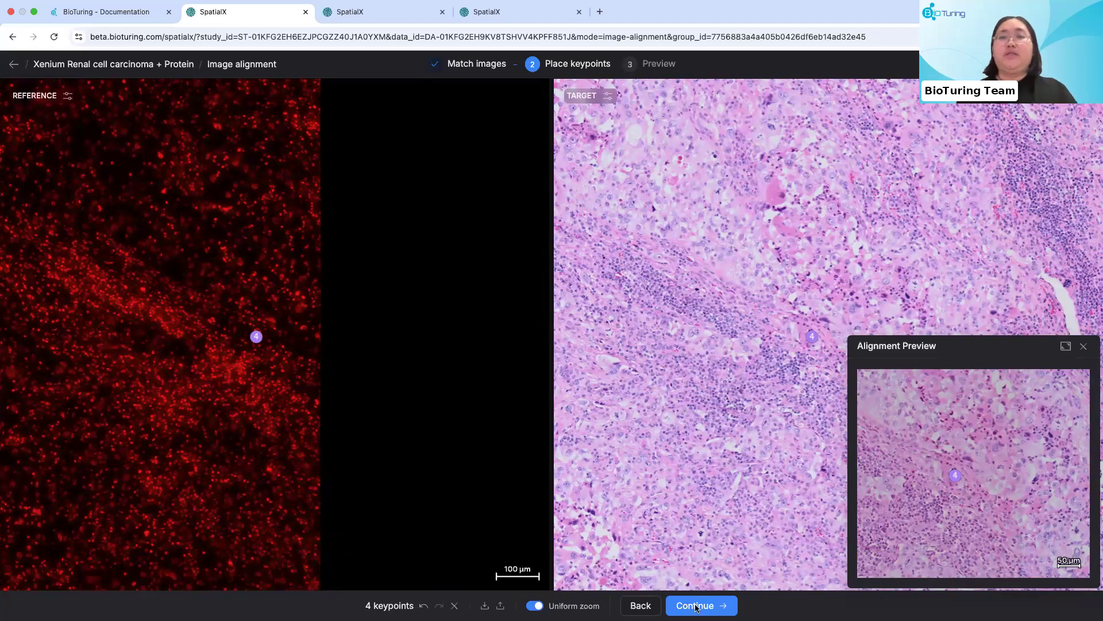
pyautogui.click(673, 605)
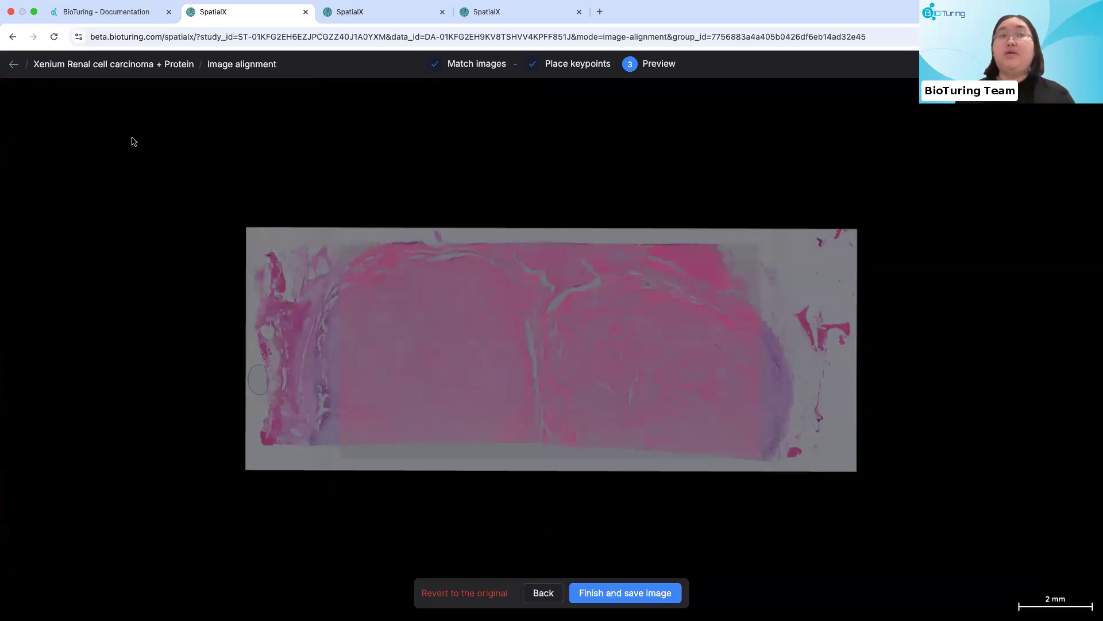
pyautogui.click(16, 67)
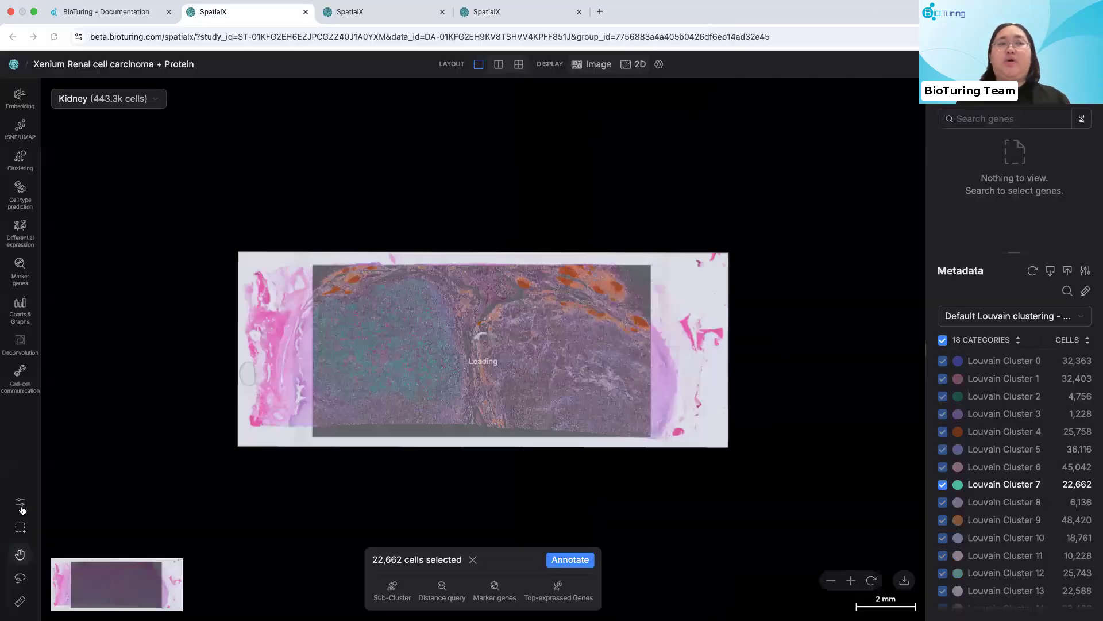
# Step: Show the channel and image adjustment settings of Kidney_protein_images
pyautogui.click(20, 508)
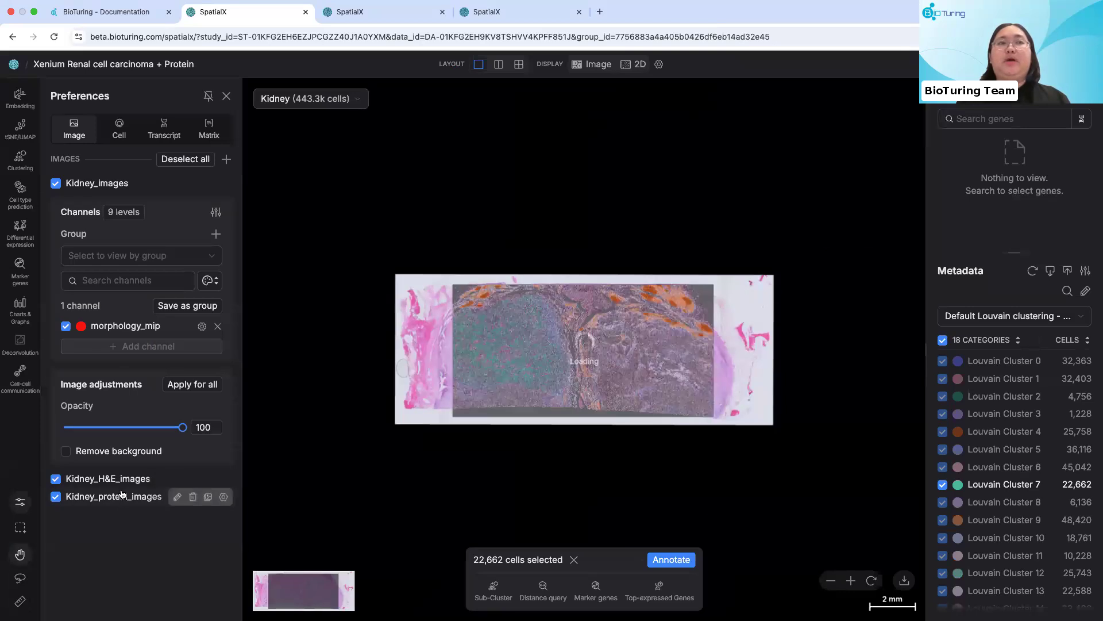
pyautogui.click(104, 184)
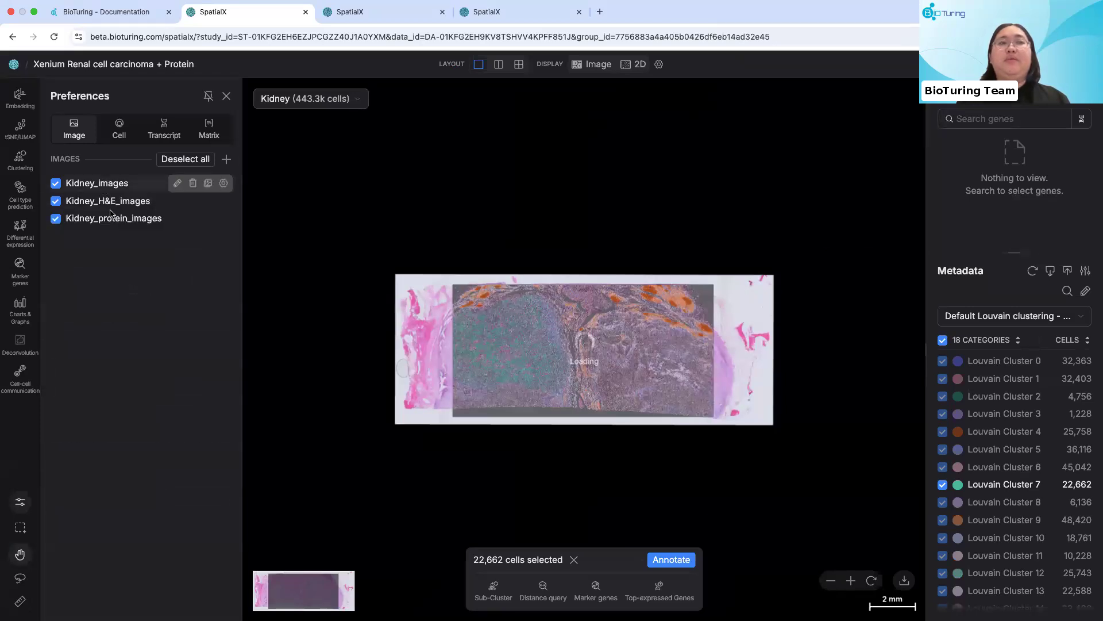
pyautogui.click(110, 219)
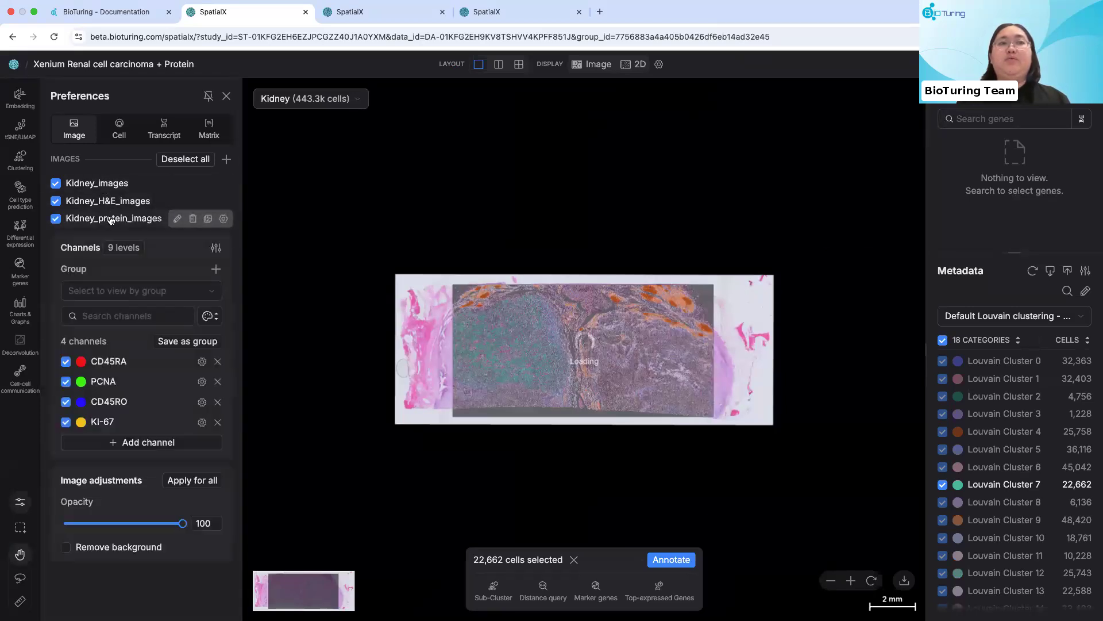
# Step: Review the PCNA fluorescence signal configuration and the channels available for replacing or adding to the protein image
pyautogui.click(203, 383)
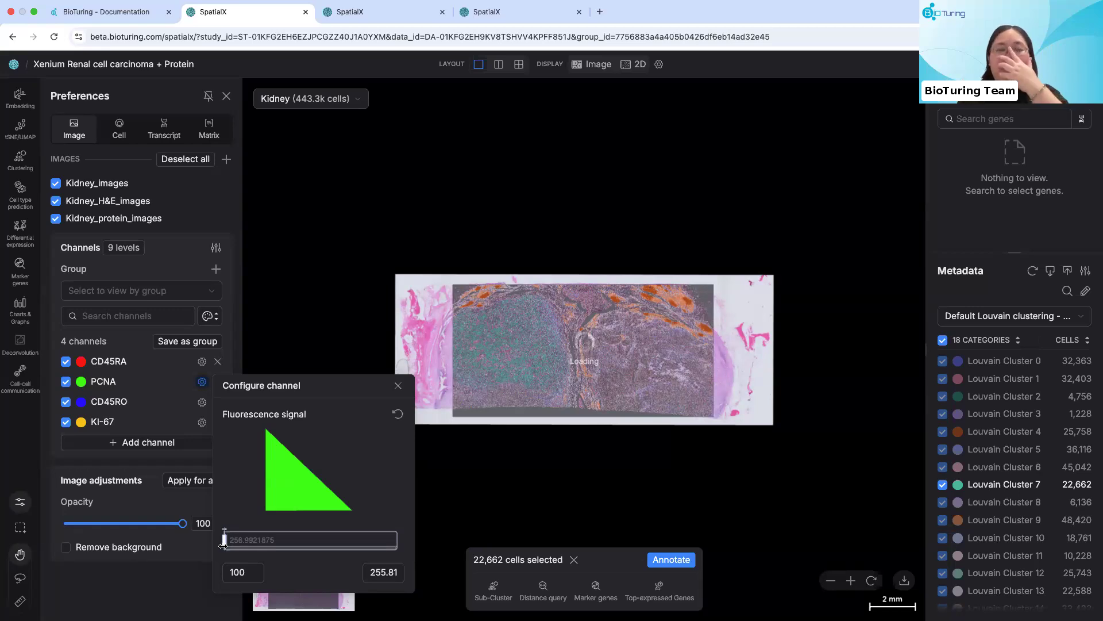
pyautogui.click(101, 423)
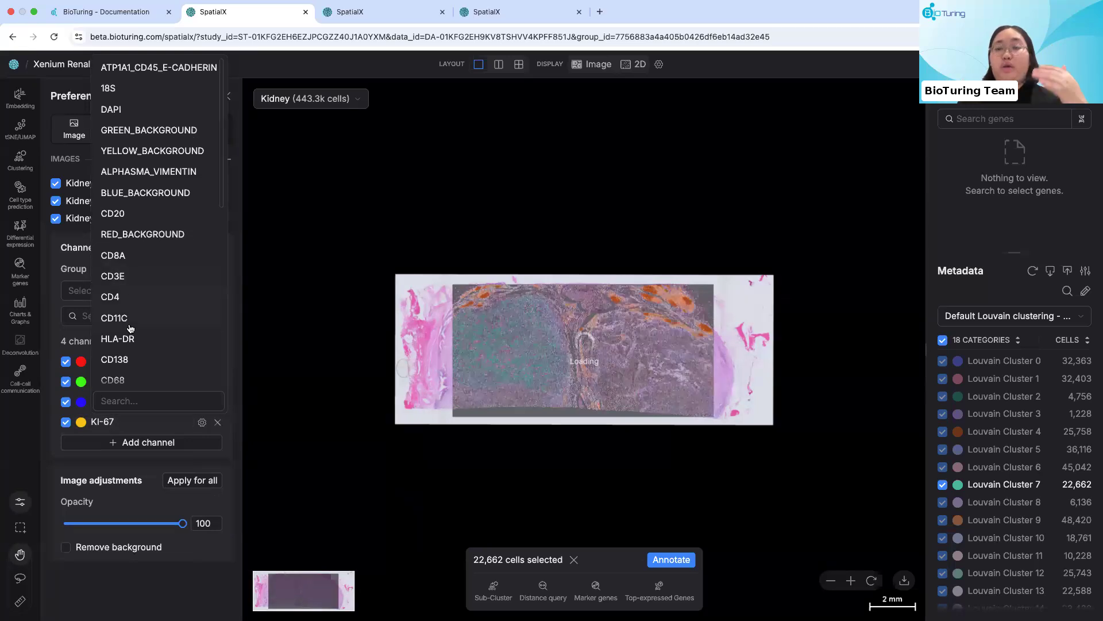
pyautogui.click(122, 447)
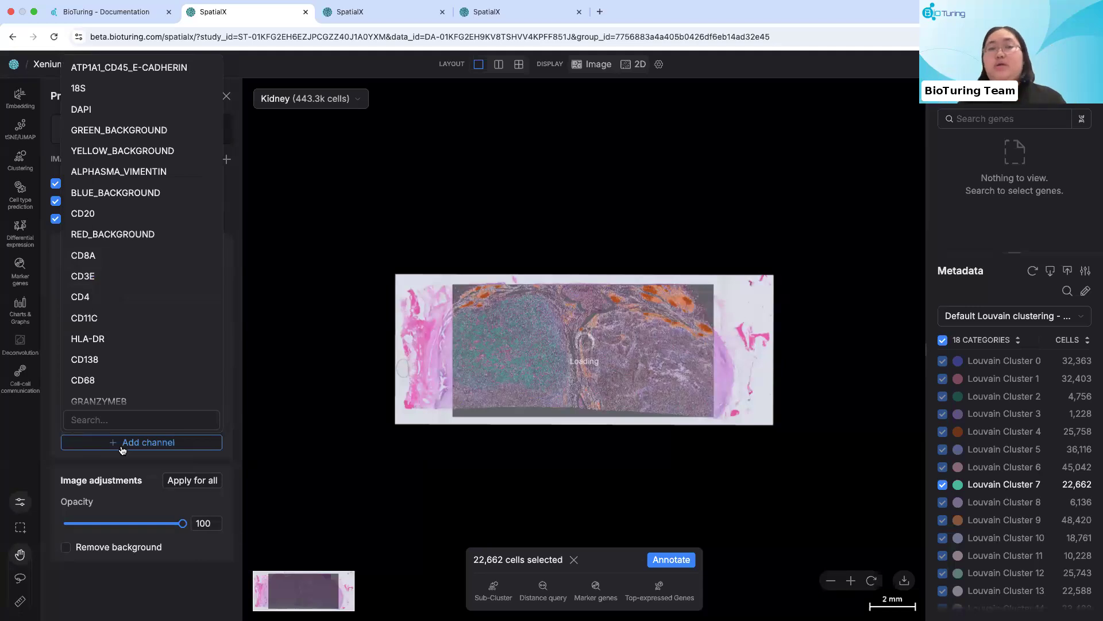
pyautogui.click(319, 412)
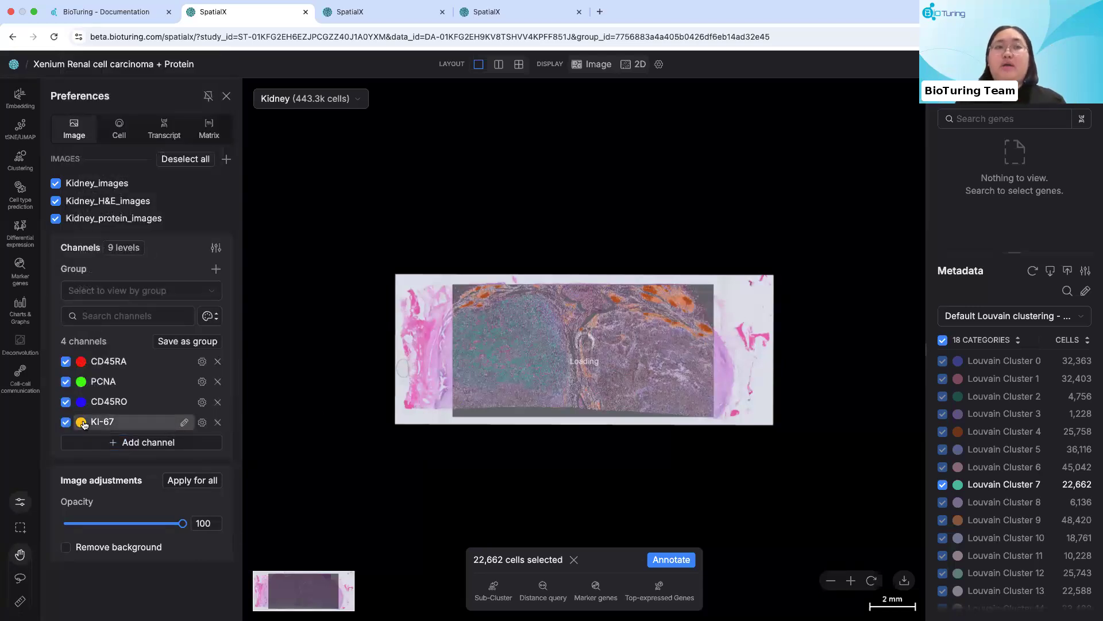
# Step: Change the KI-67 channel color to white
pyautogui.click(81, 422)
pyautogui.click(136, 468)
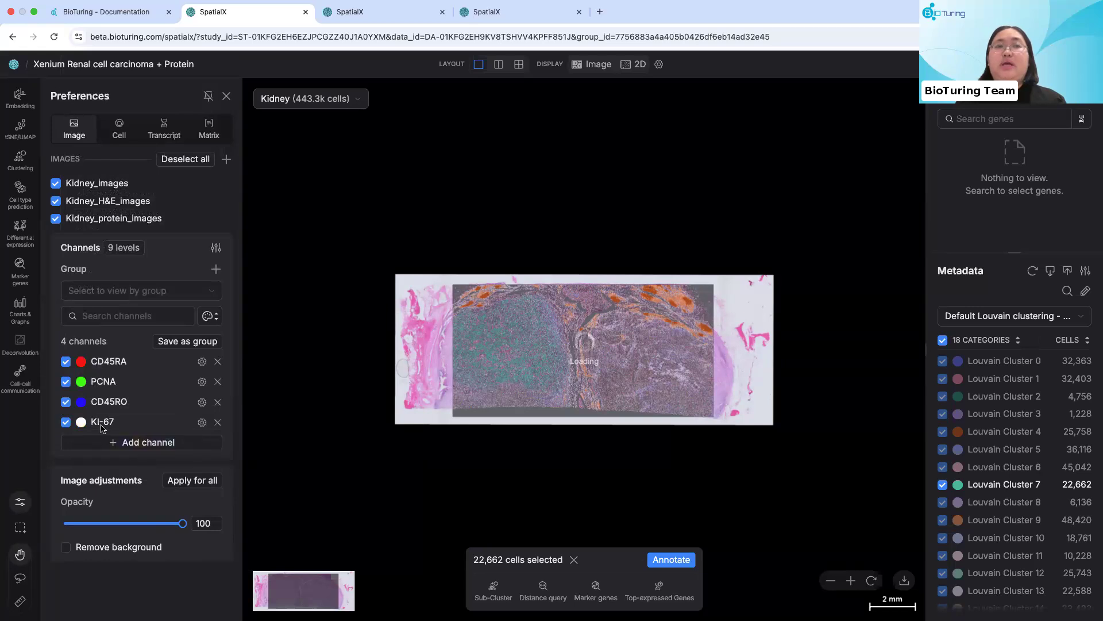
# Step: Hide Kidney_H&E_images and all Louvain clusters, and examine the protein channel signals in individual cells
pyautogui.scroll(3, 523, 379)
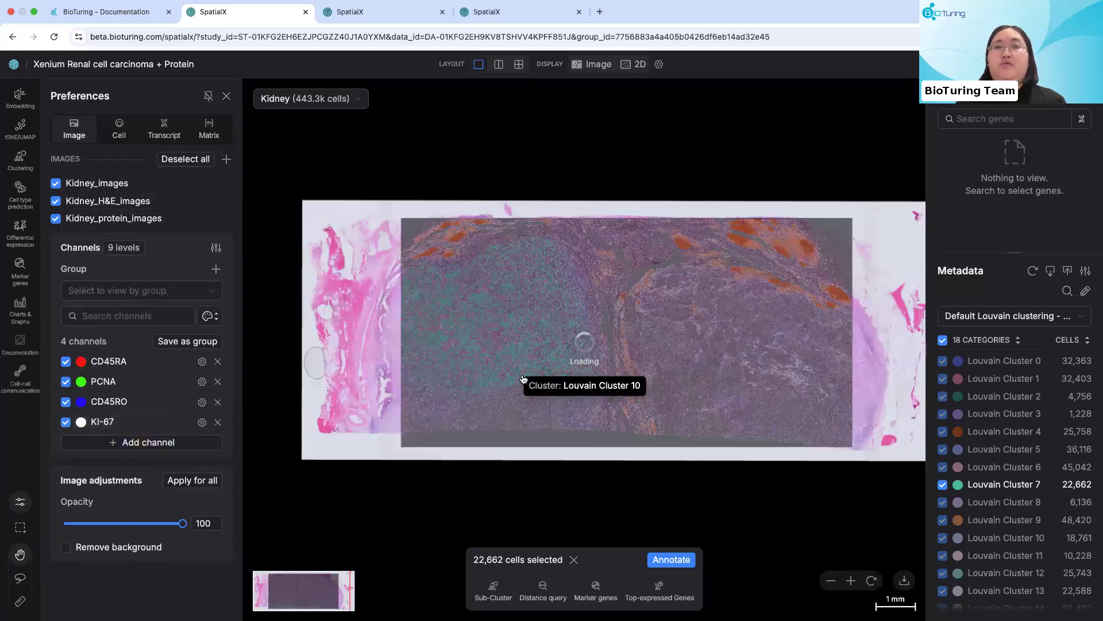
pyautogui.scroll(5, 523, 378)
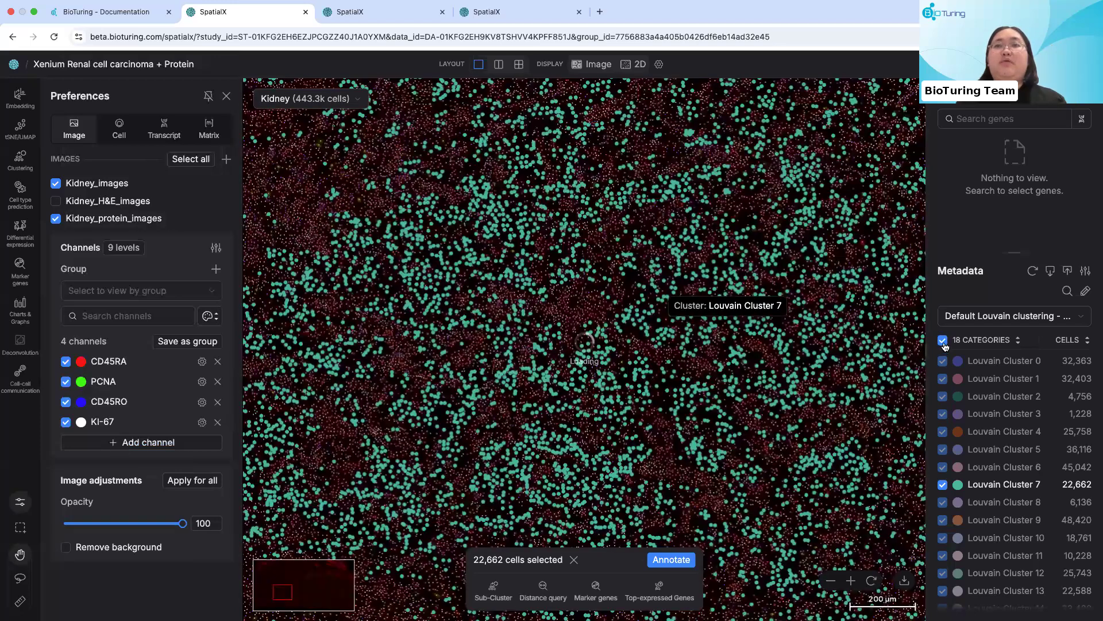
pyautogui.click(943, 340)
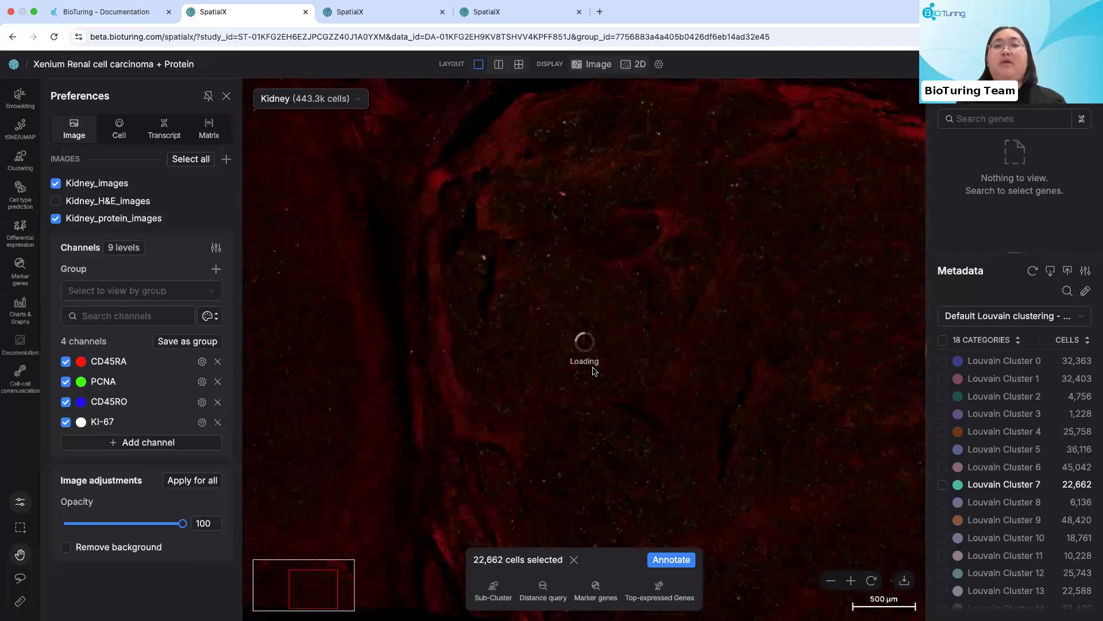
pyautogui.scroll(5, 517, 406)
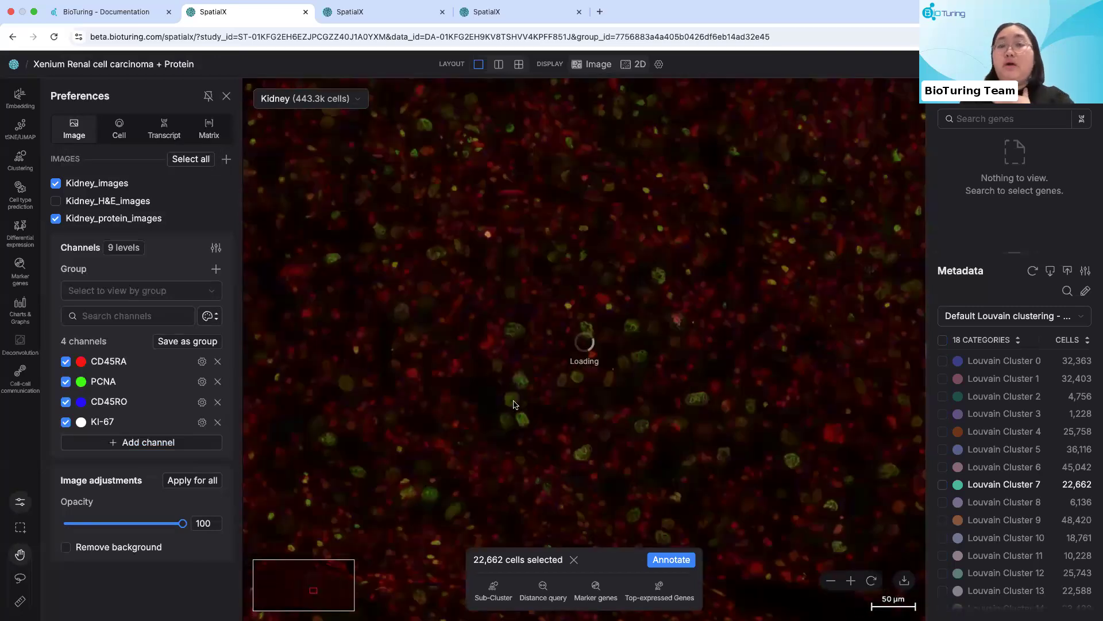
pyautogui.scroll(4, 517, 406)
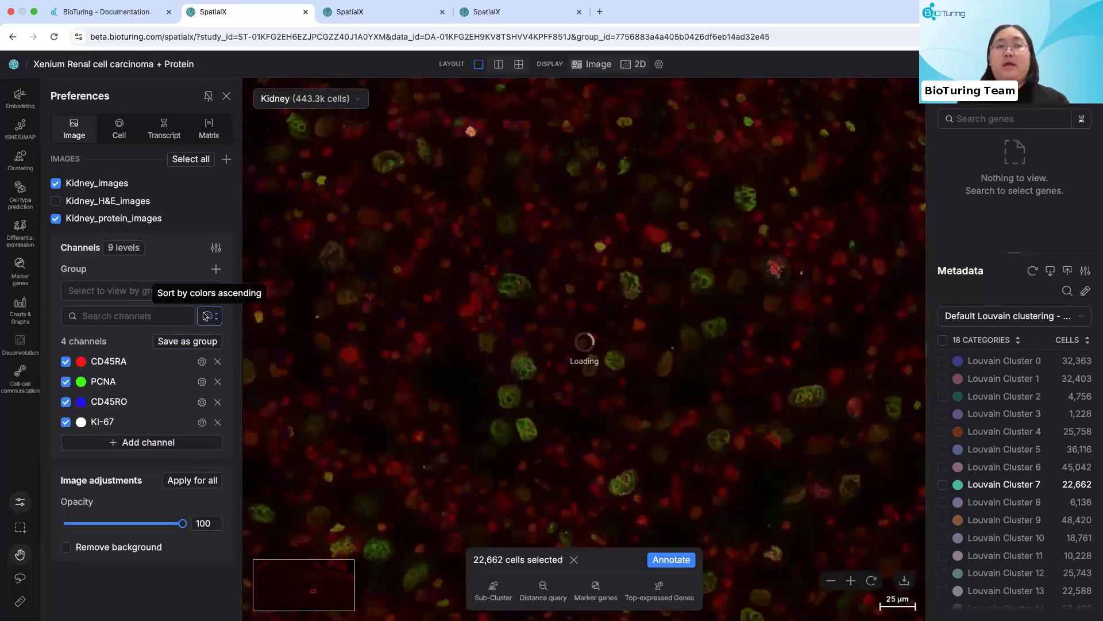
# Step: Review the saved channel groups and editable channel names in the channel group management, and close it
pyautogui.click(215, 251)
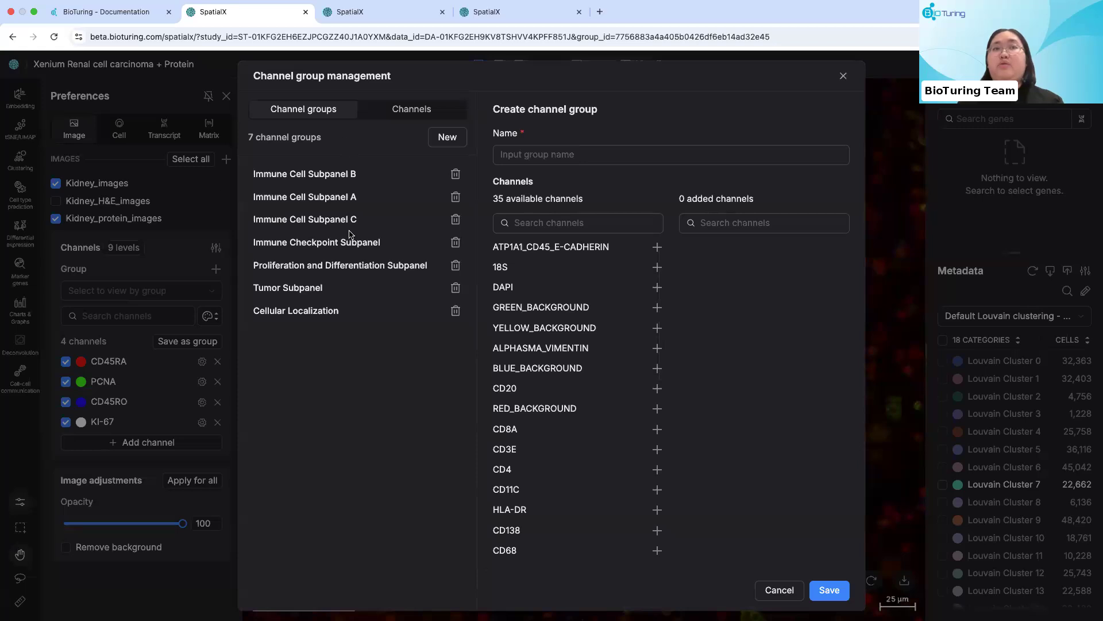
pyautogui.click(394, 114)
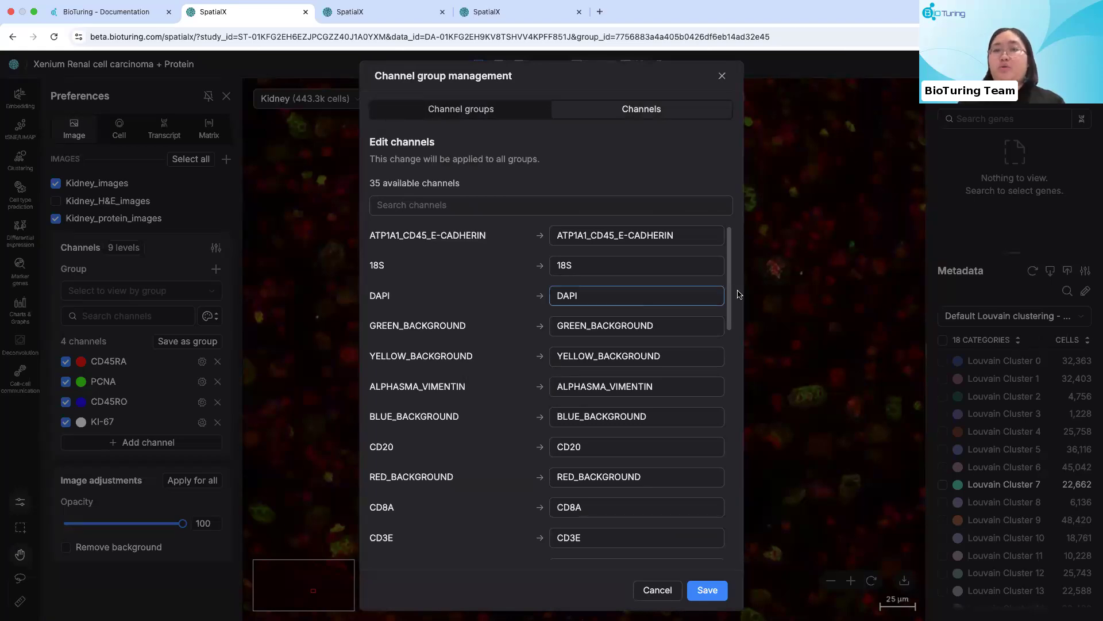
pyautogui.click(771, 300)
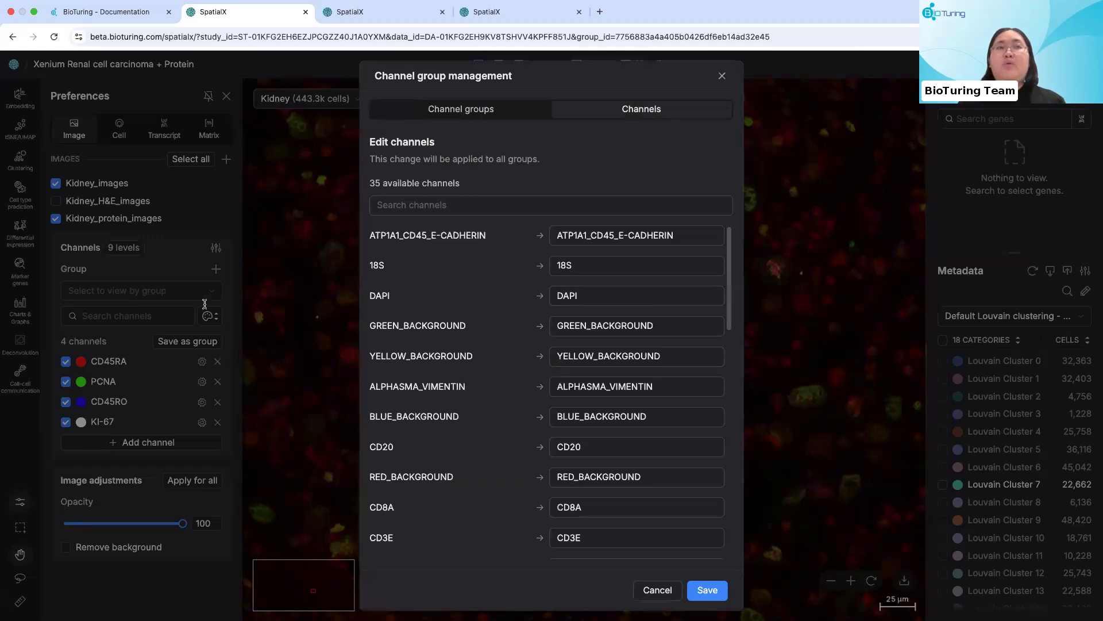
# Step: View the protein image with the Cellular Localization channel group
pyautogui.click(187, 291)
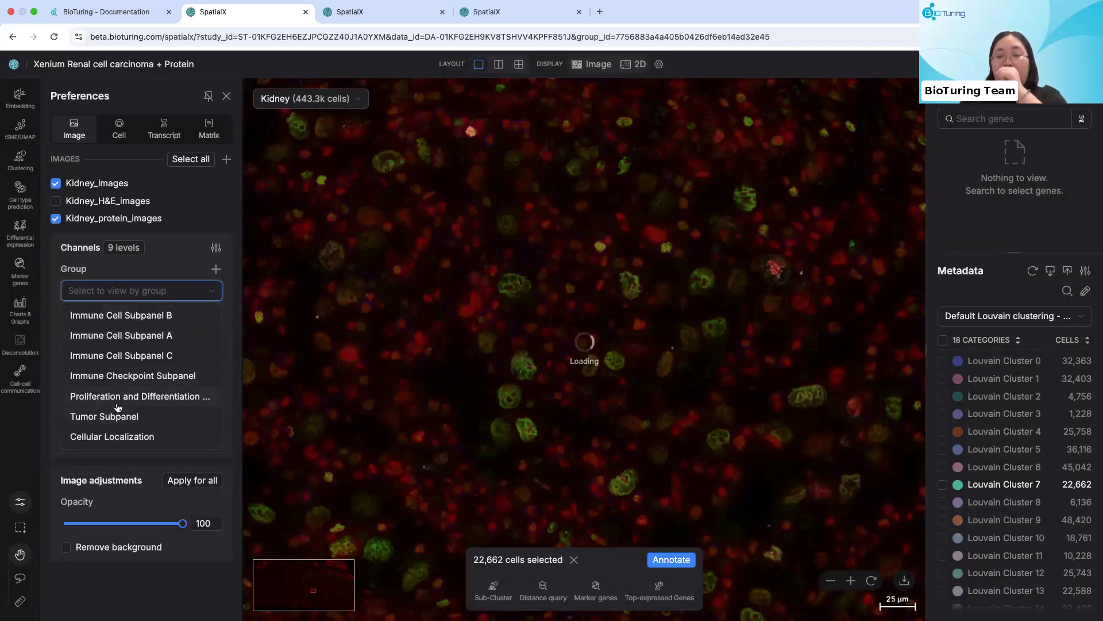
pyautogui.click(112, 436)
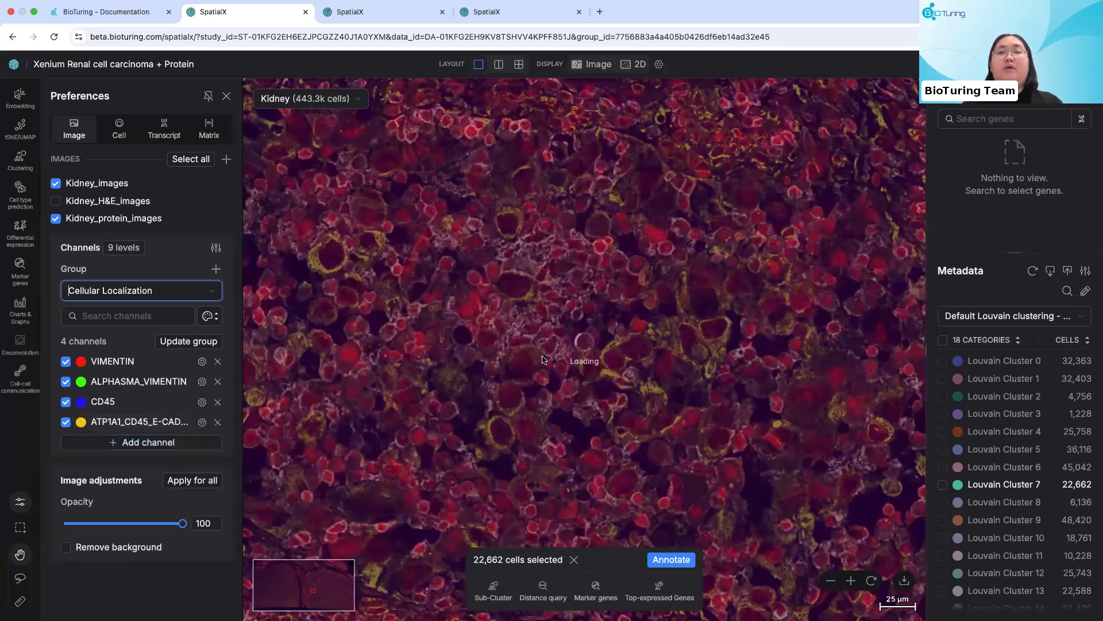
pyautogui.scroll(-3, 544, 359)
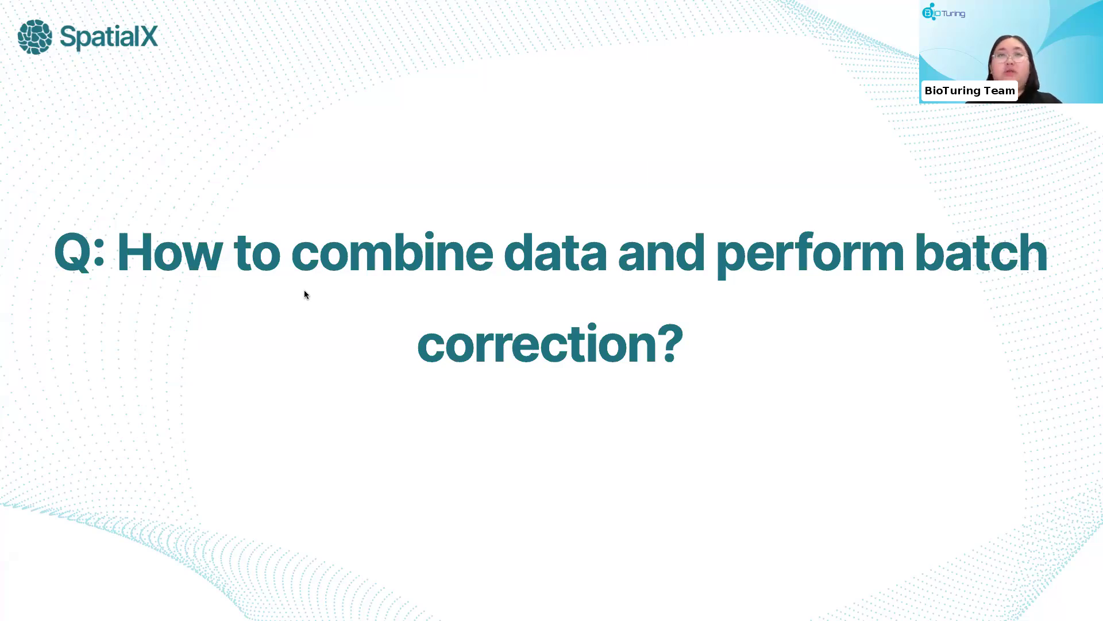
pyautogui.hotkey('ctrl', 'Right')
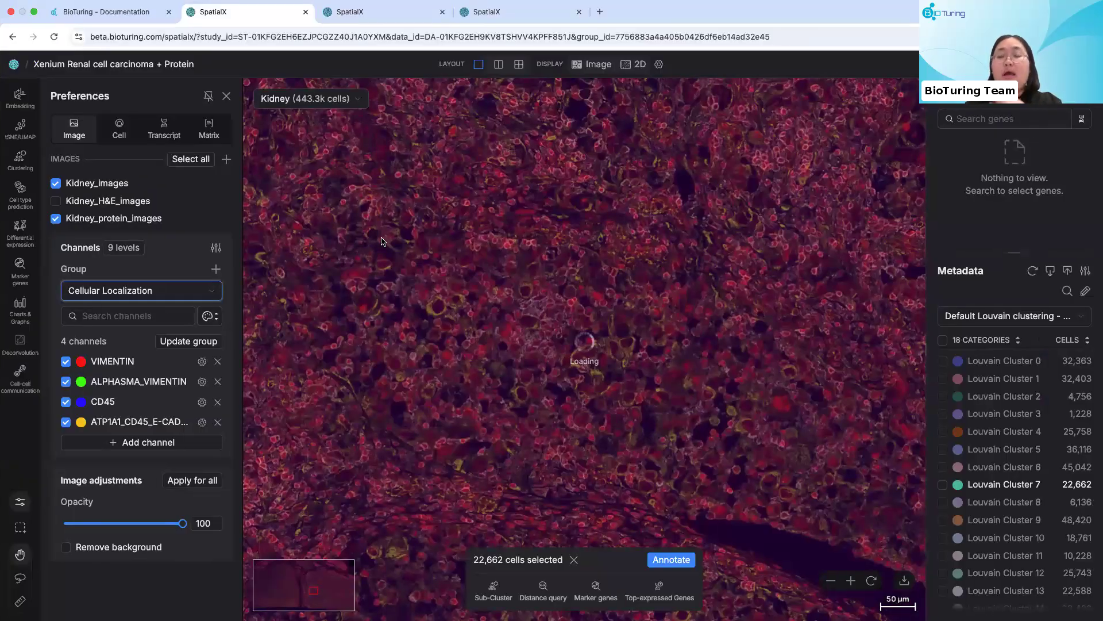
# Step: Open the combined dataset "Control, more affected, less affected" from the Xenium pulmonary fibrosis study in the All members group
pyautogui.click(374, 12)
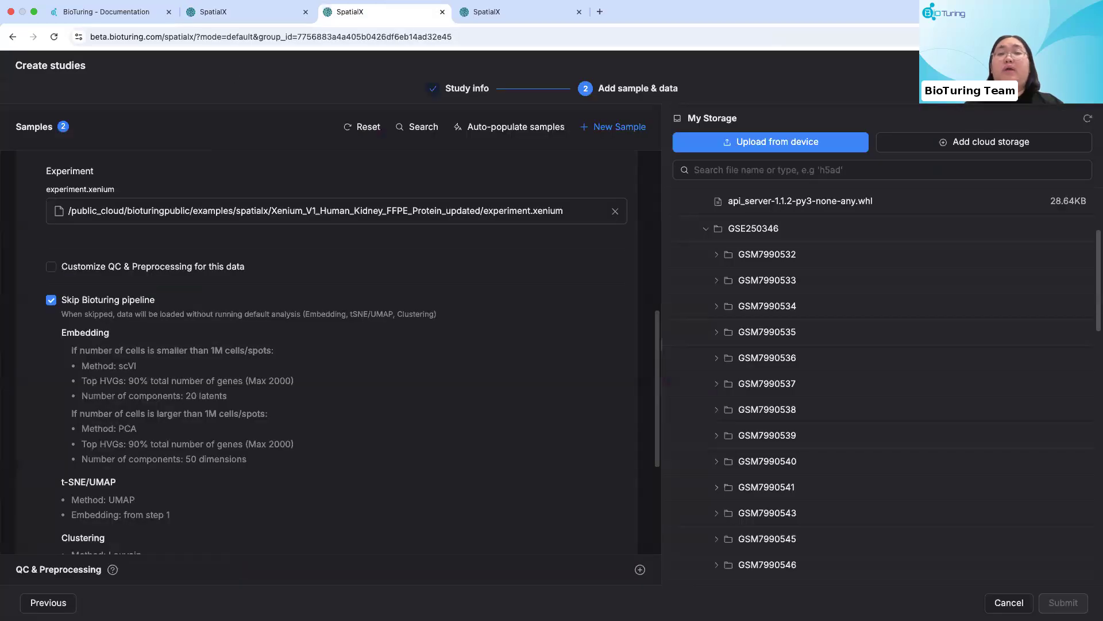
pyautogui.click(61, 120)
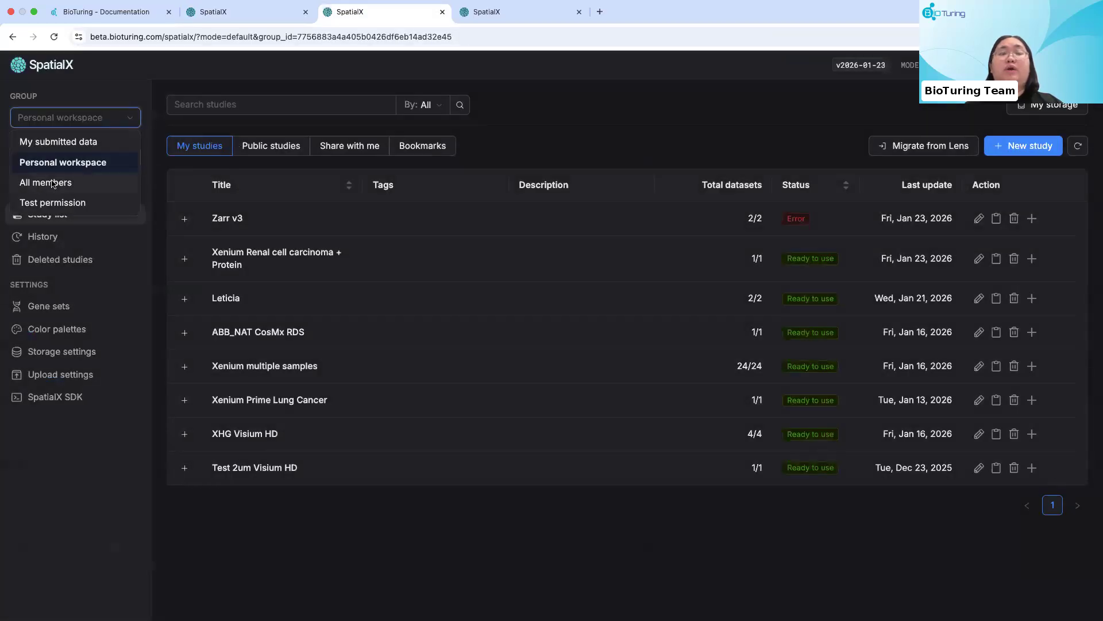
pyautogui.click(53, 182)
pyautogui.click(1028, 560)
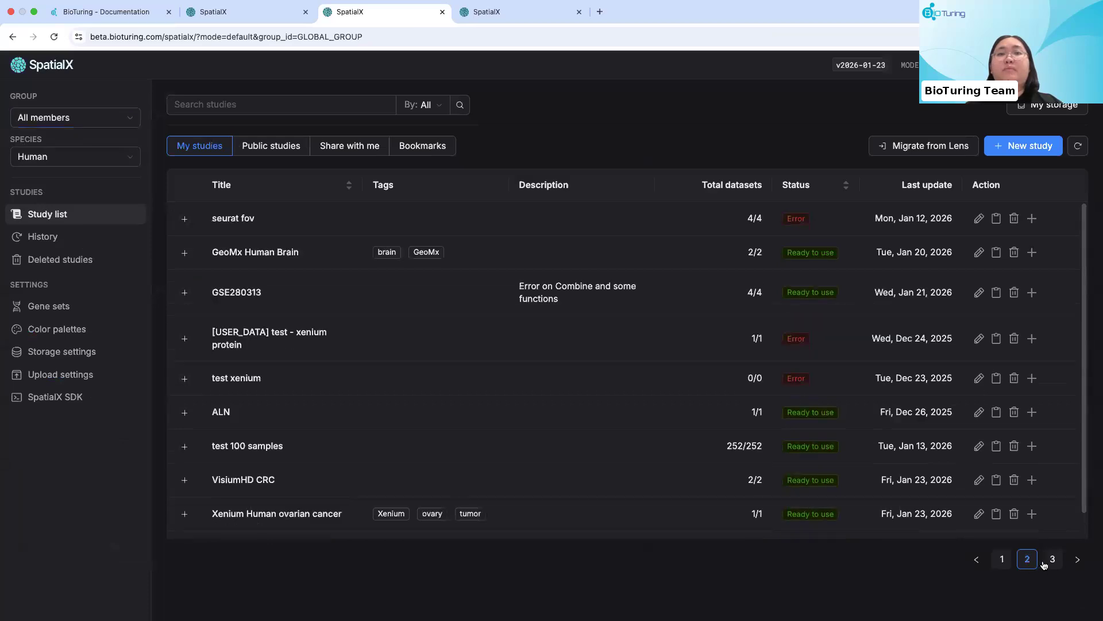
pyautogui.click(1051, 563)
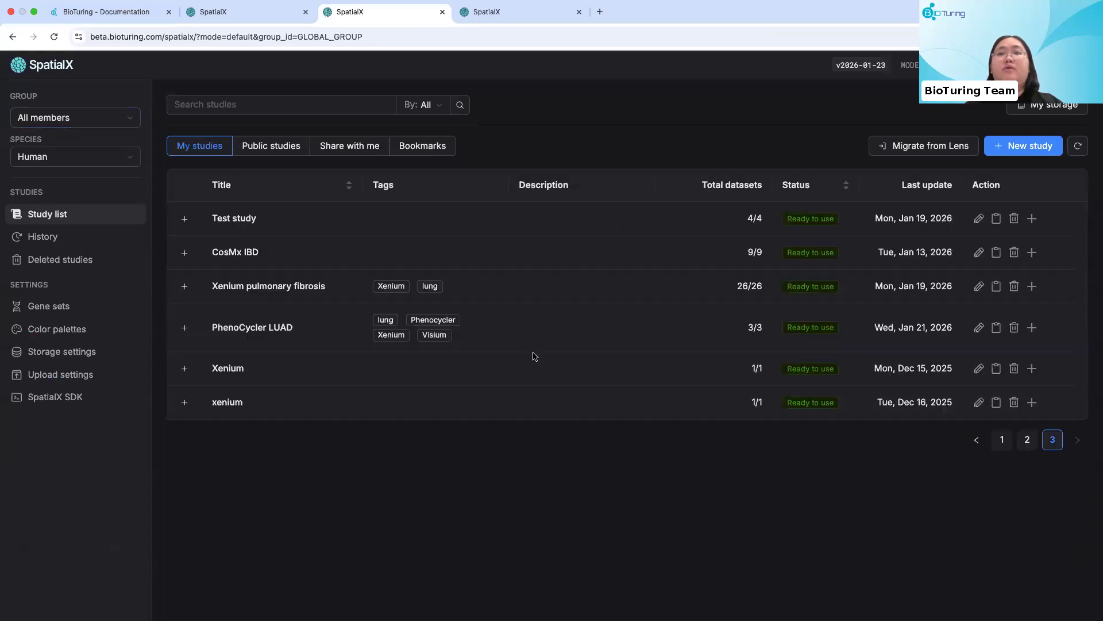
pyautogui.click(184, 287)
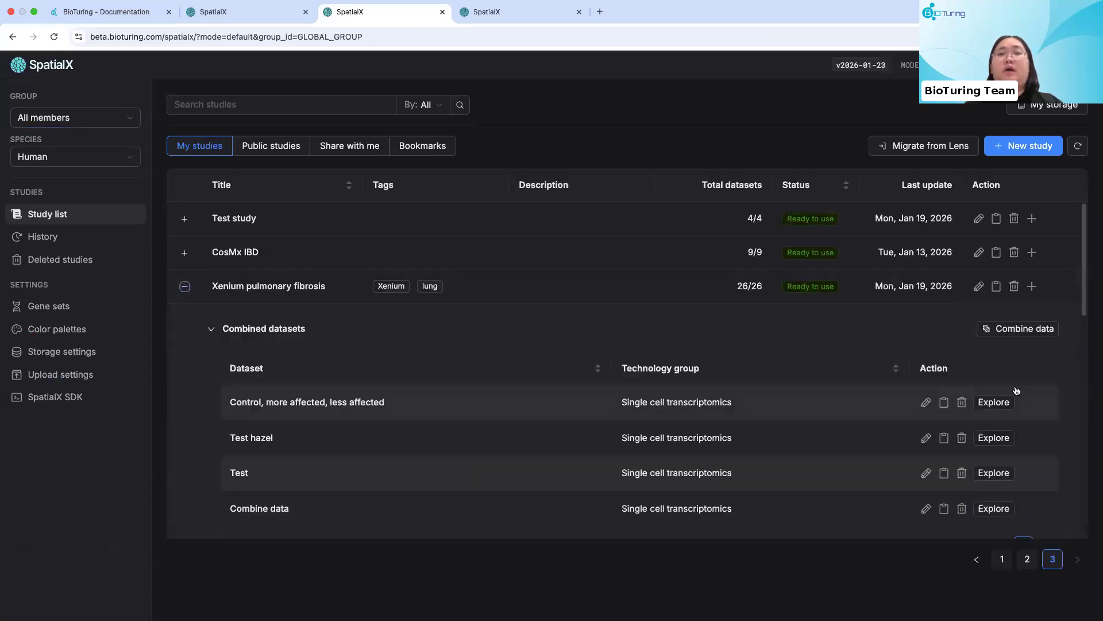
pyautogui.click(993, 402)
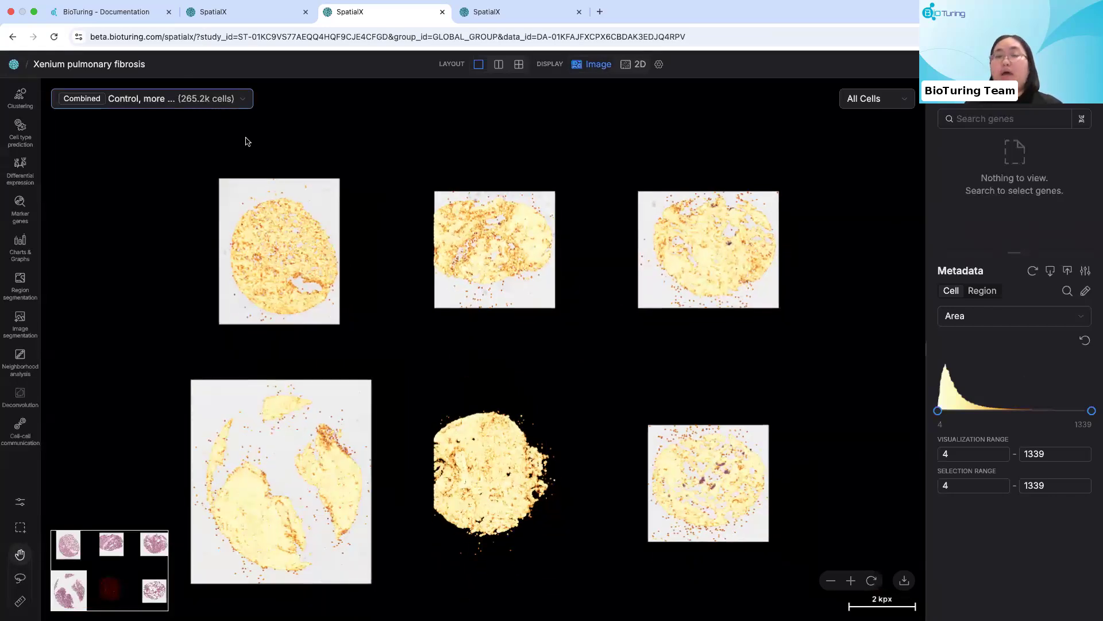
# Step: Review the options for combining data with all samples of the study selected, and close the form without combining
pyautogui.click(181, 98)
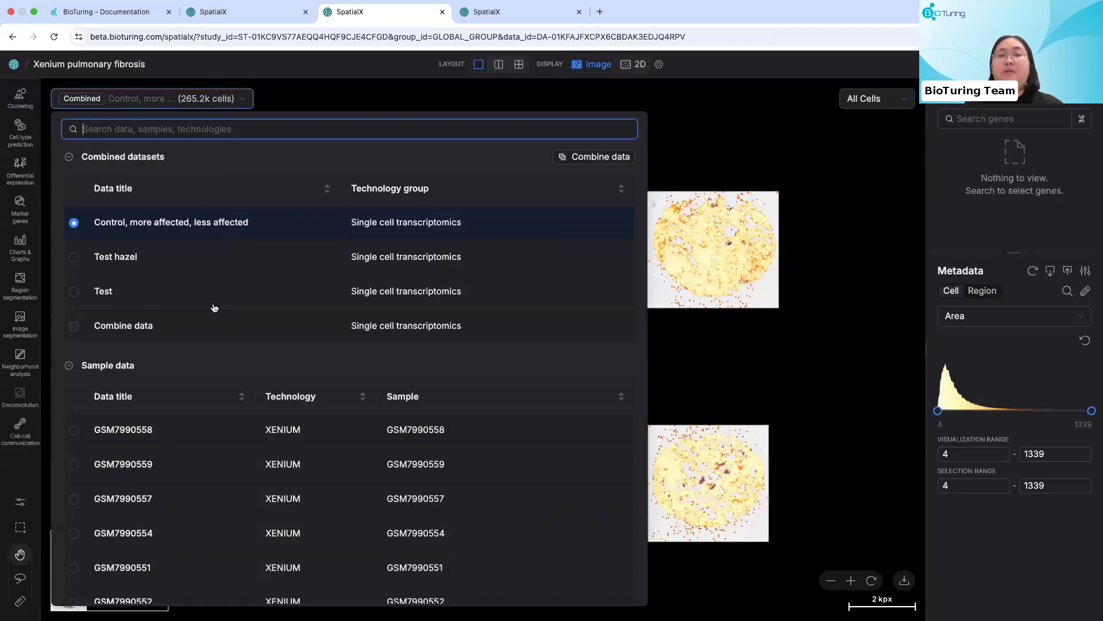
pyautogui.scroll(-2, 212, 304)
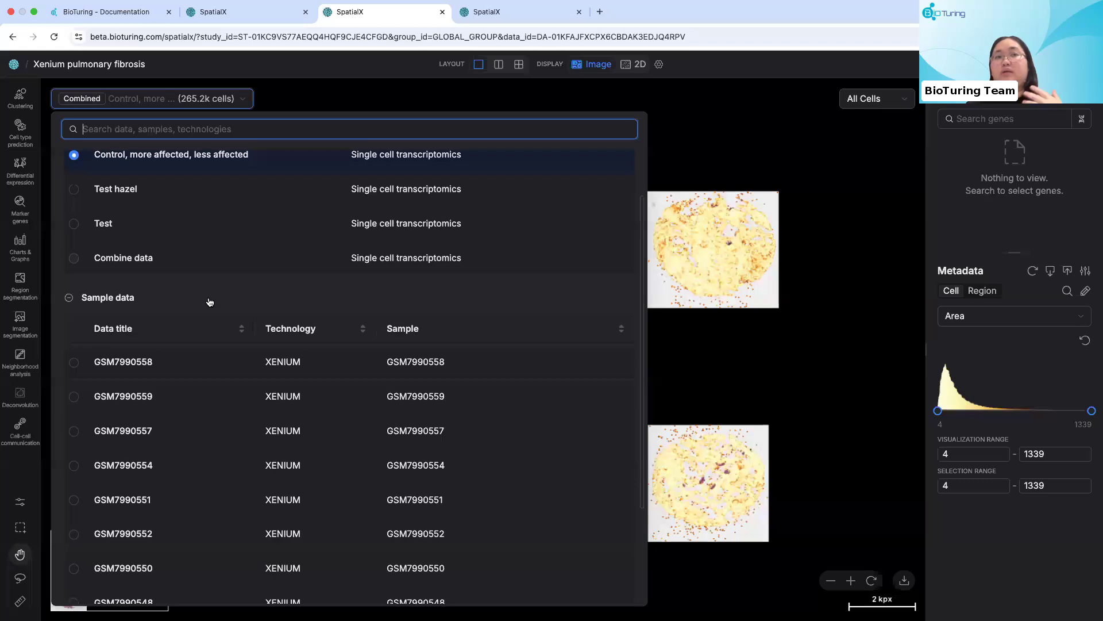
pyautogui.scroll(2, 210, 300)
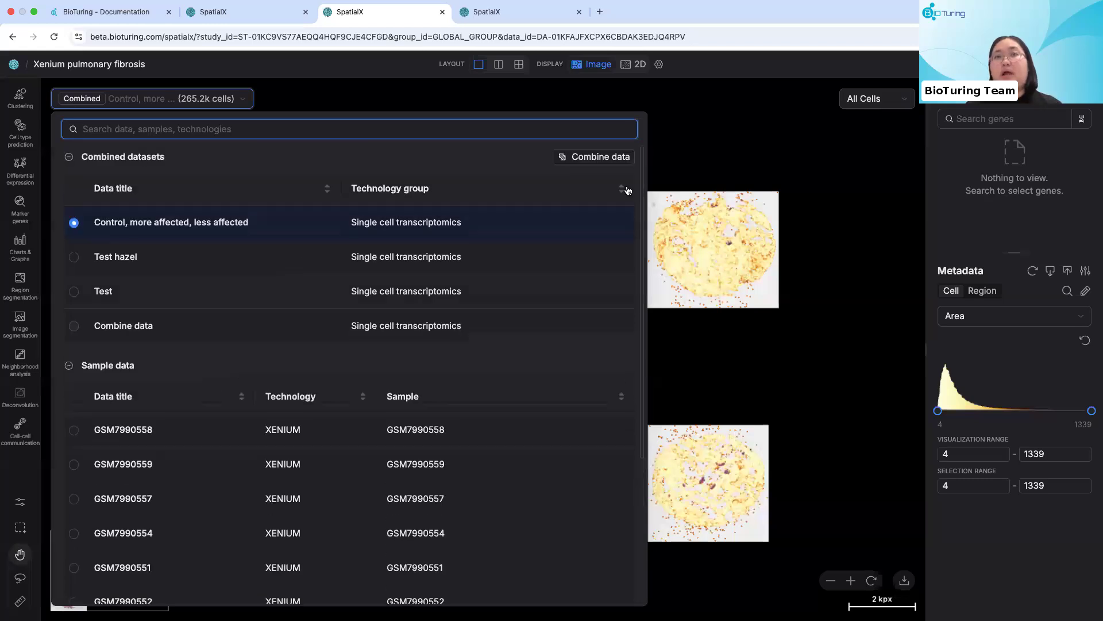
pyautogui.click(586, 159)
pyautogui.click(180, 390)
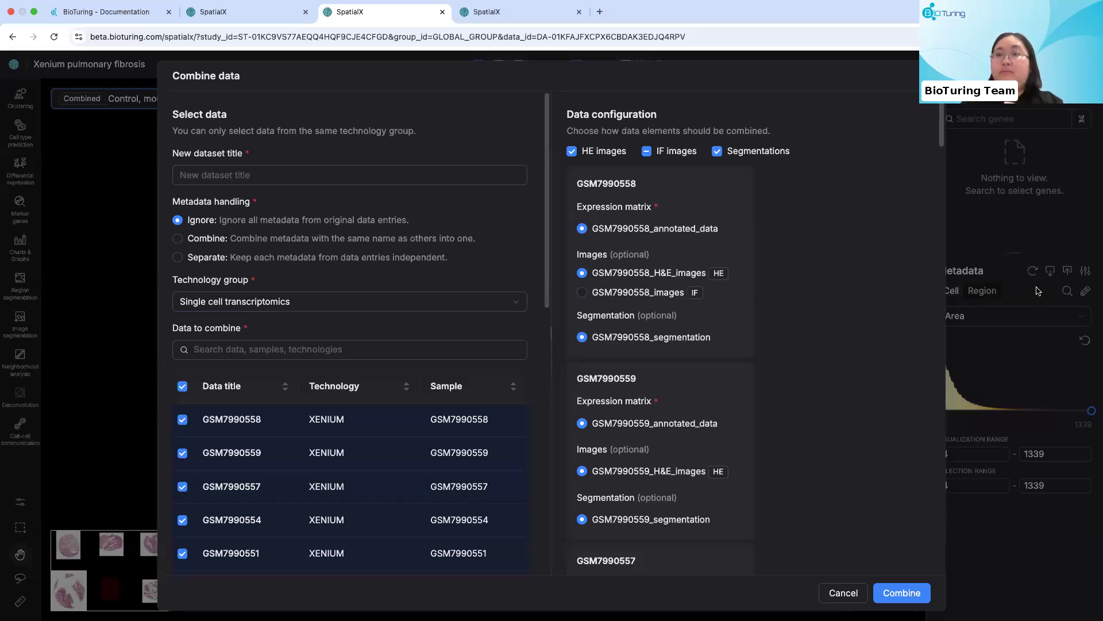
pyautogui.click(1017, 291)
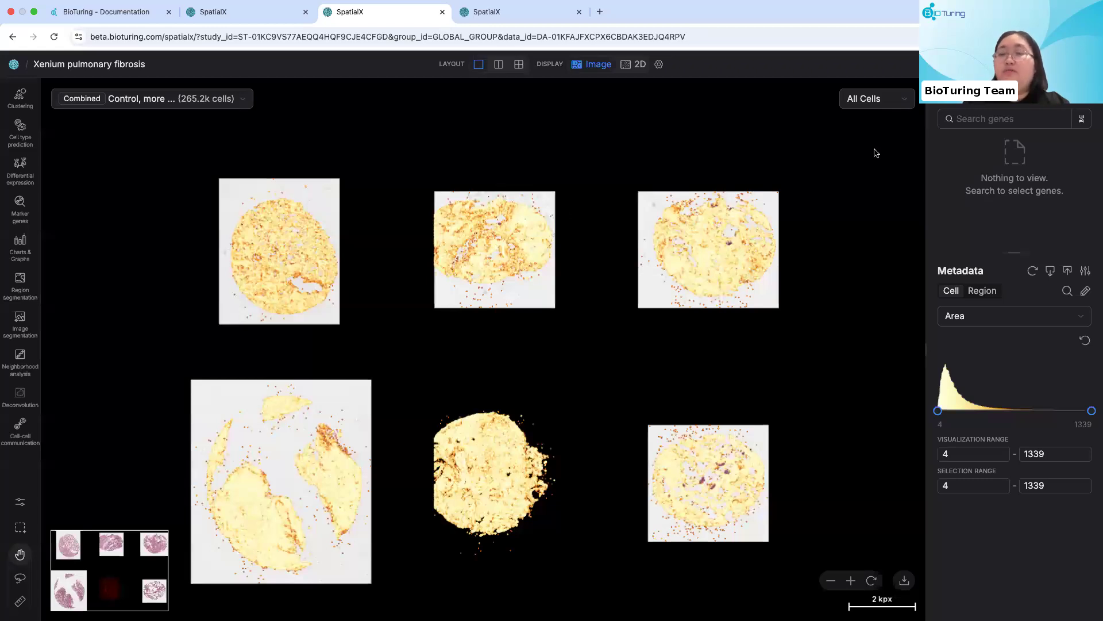
# Step: Show the expression of the gene AGER across the combined samples, and switch the display from the image to 2D
pyautogui.click(1013, 115)
pyautogui.click(991, 202)
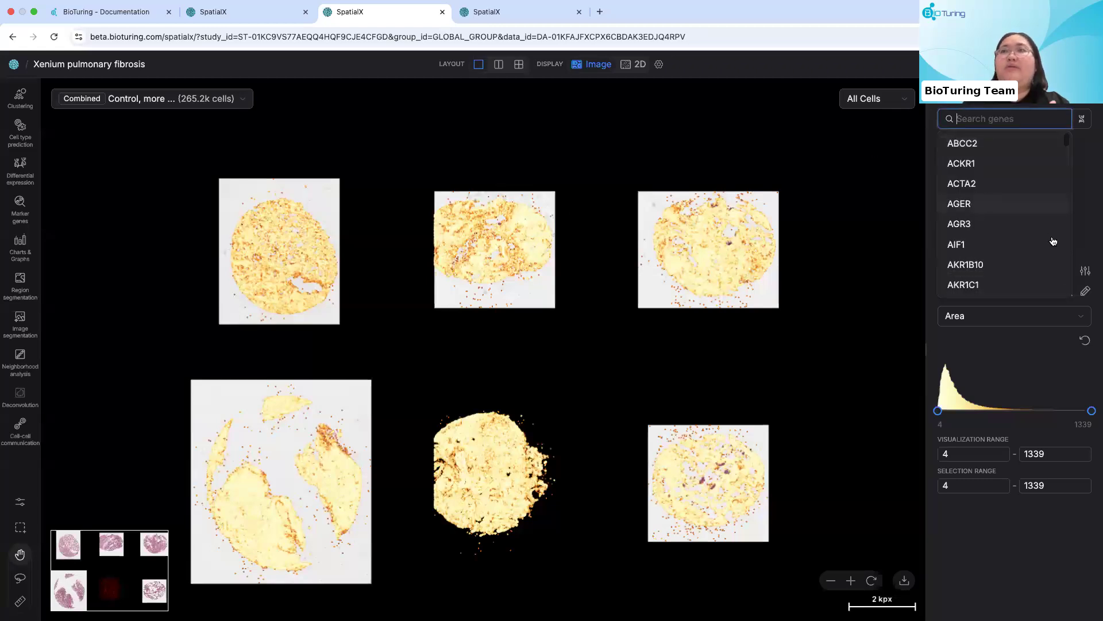
pyautogui.click(1052, 235)
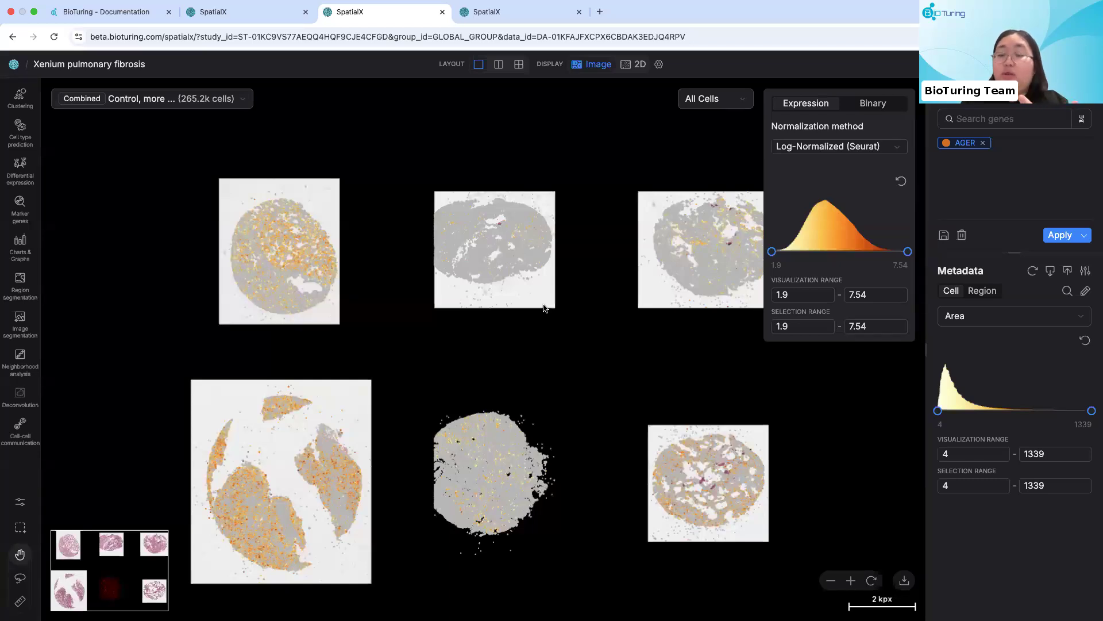
pyautogui.click(632, 65)
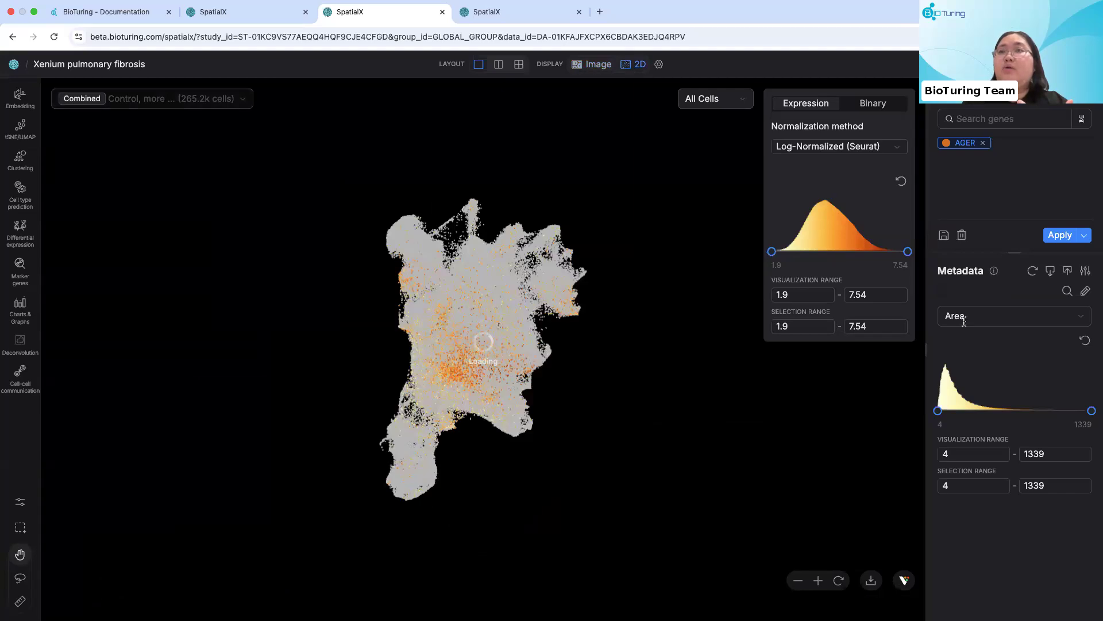
# Step: Clear the selected gene and color the 2D embedding by Default Batches Information
pyautogui.click(962, 234)
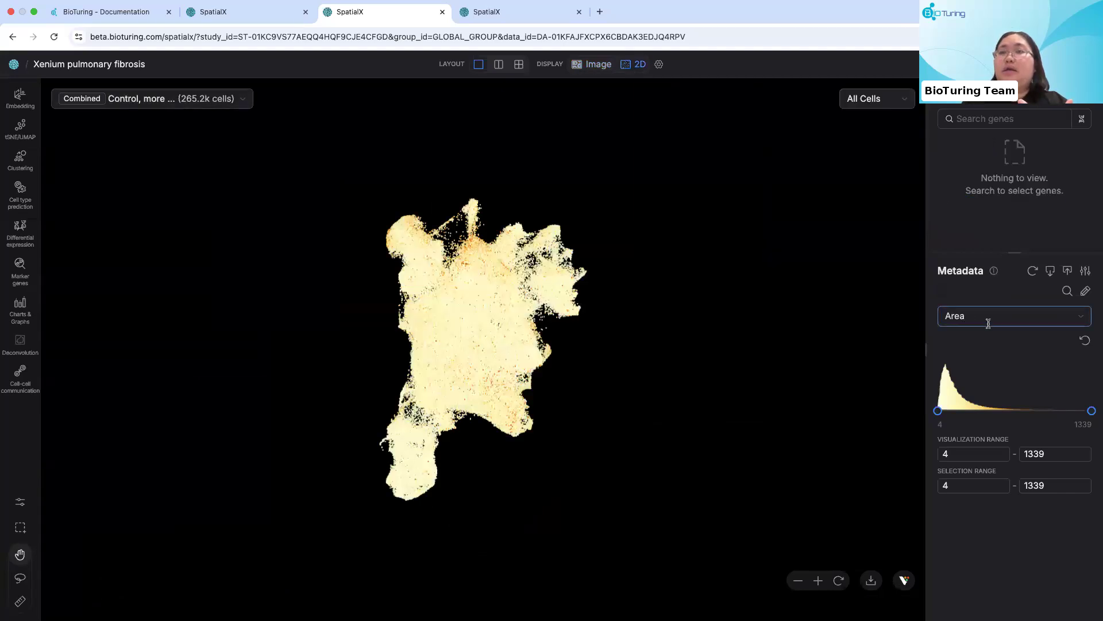
pyautogui.click(988, 322)
pyautogui.click(924, 429)
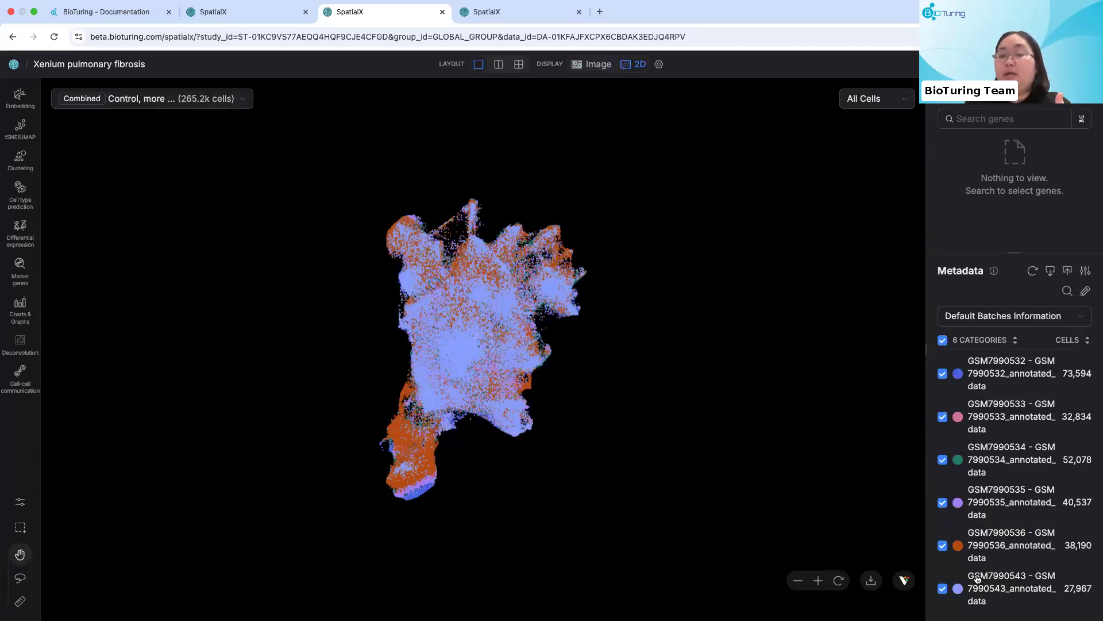
pyautogui.moveTo(524, 396); pyautogui.dragTo(584, 399)
pyautogui.scroll(1, 584, 398)
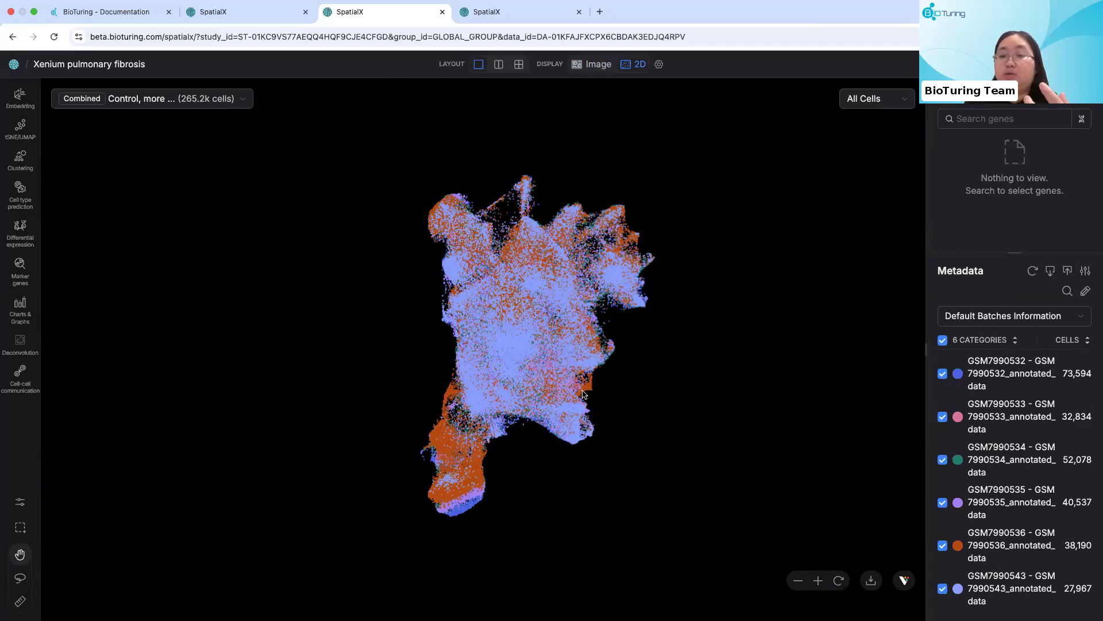
# Step: Review the batch correction settings for a PCA embedding with Log-Normalized (Seurat) normalization
pyautogui.click(18, 101)
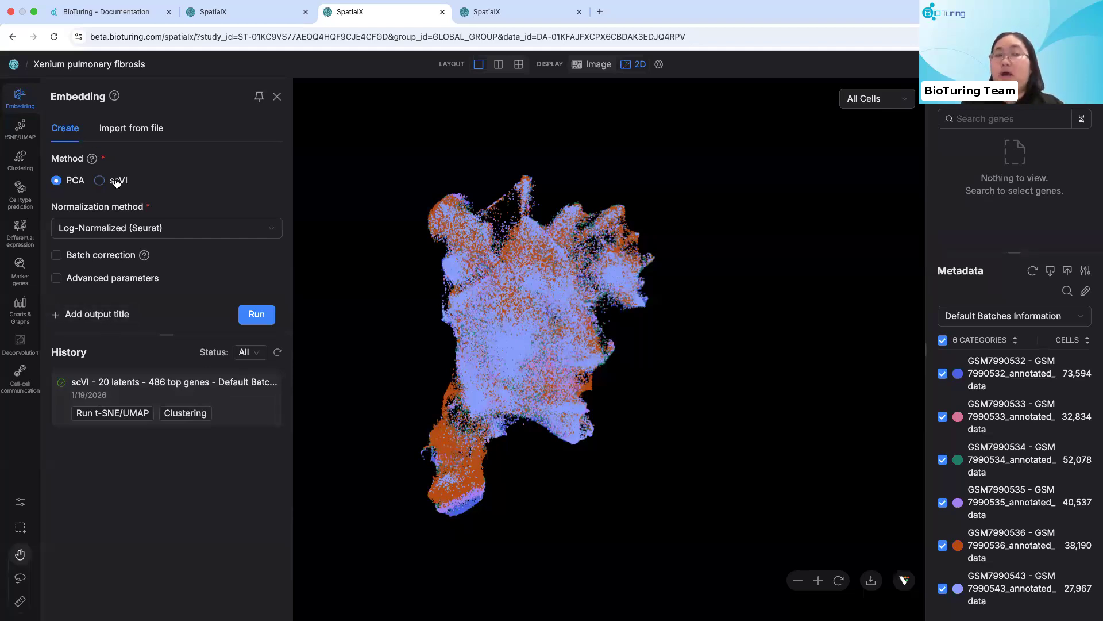
pyautogui.click(57, 255)
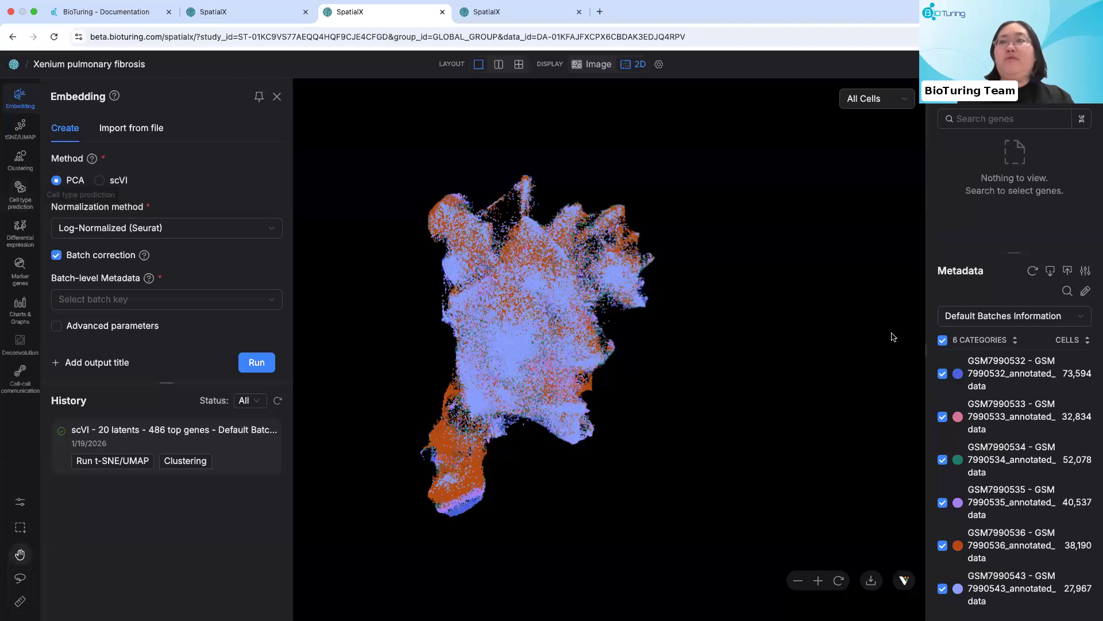
# Step: Color the 2D embedding by Default Louvain clustering - resolution=1
pyautogui.click(1011, 315)
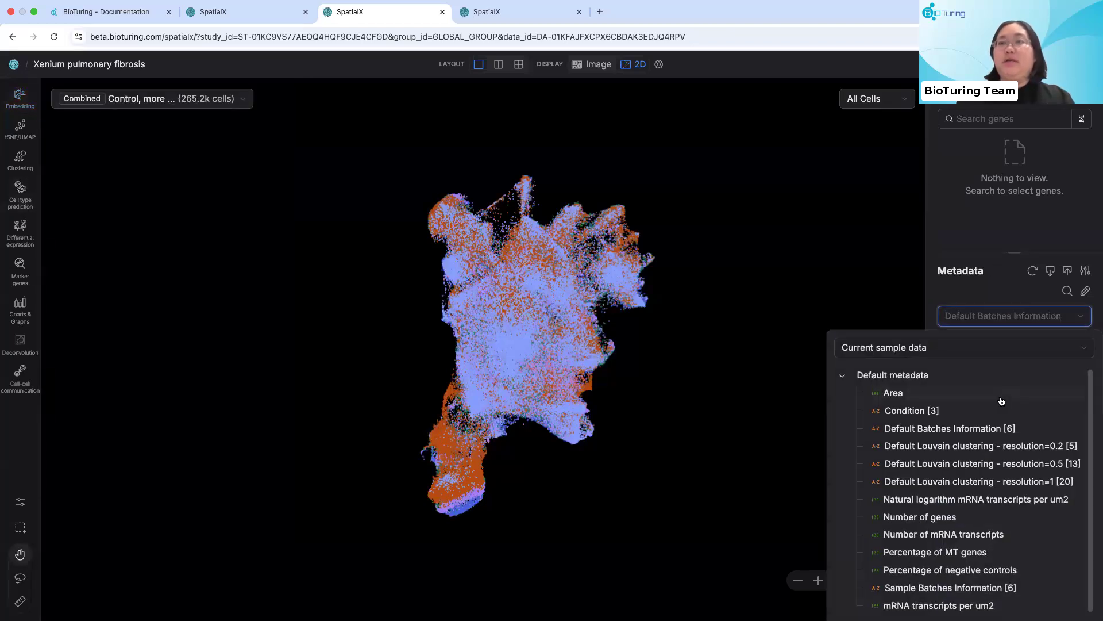
pyautogui.click(1016, 479)
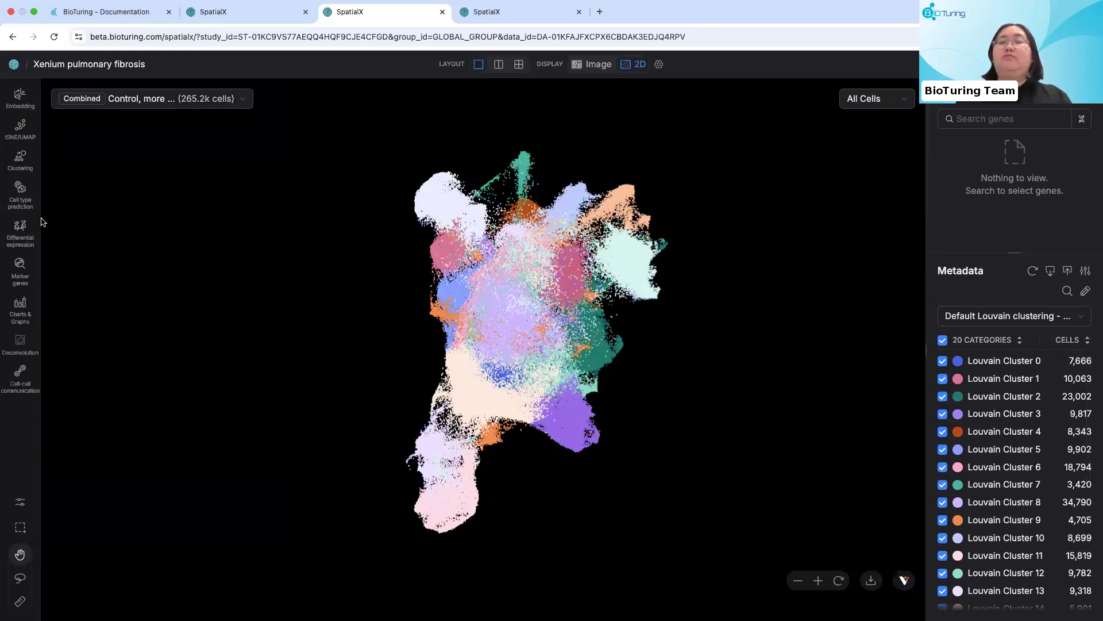
# Step: Run a MetaReference sub cell type prediction on Default Louvain clustering - resolution=1 with the default reference, and close the log
pyautogui.click(15, 194)
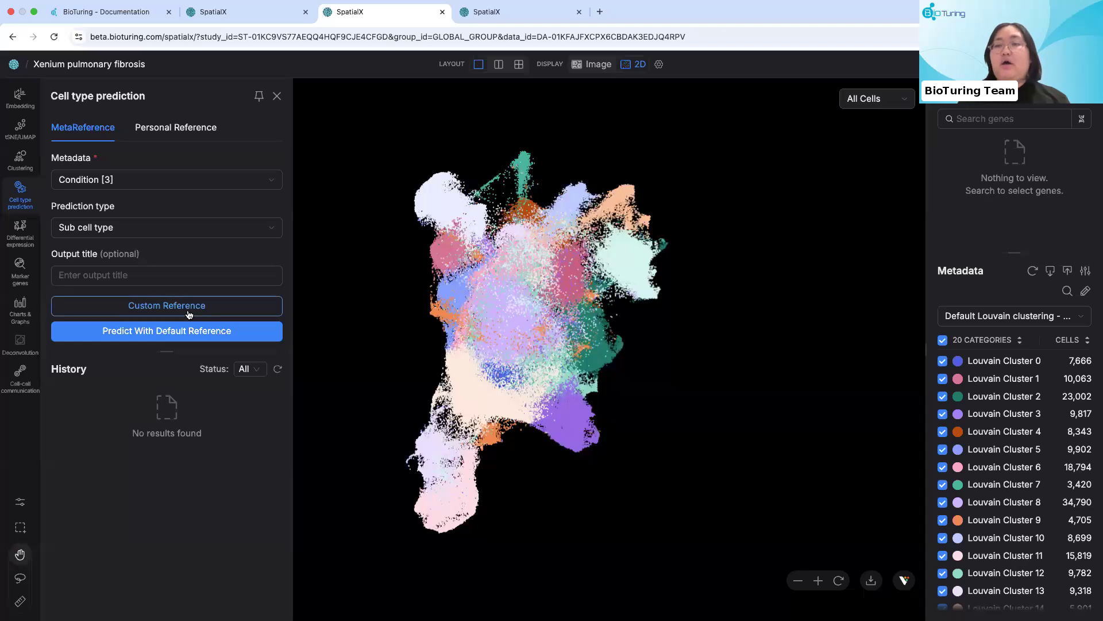
pyautogui.click(141, 176)
pyautogui.click(181, 285)
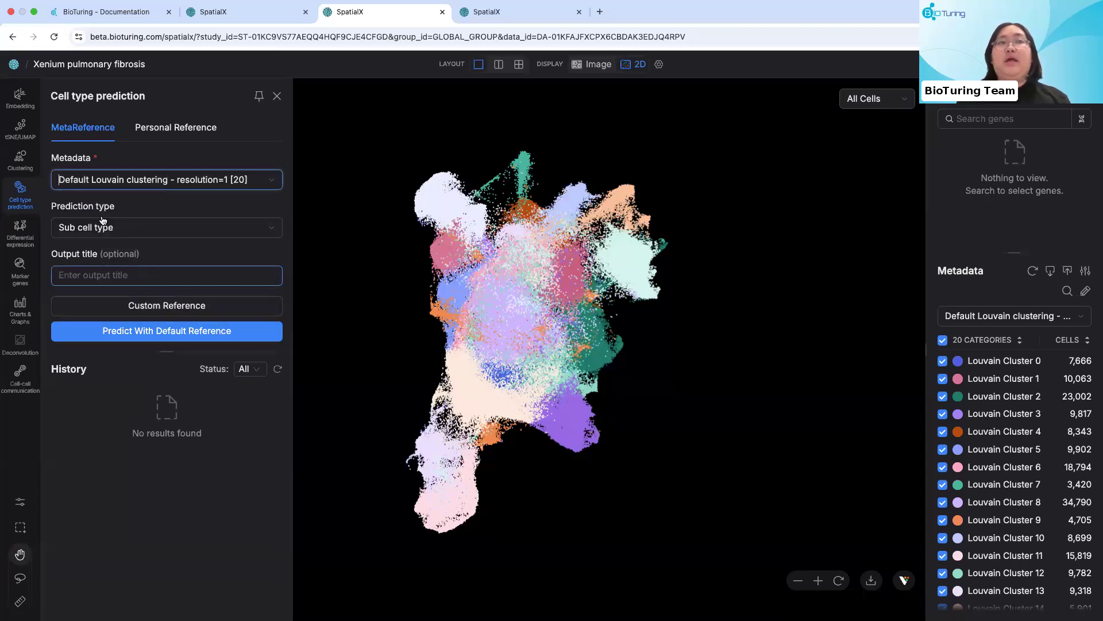
pyautogui.click(141, 332)
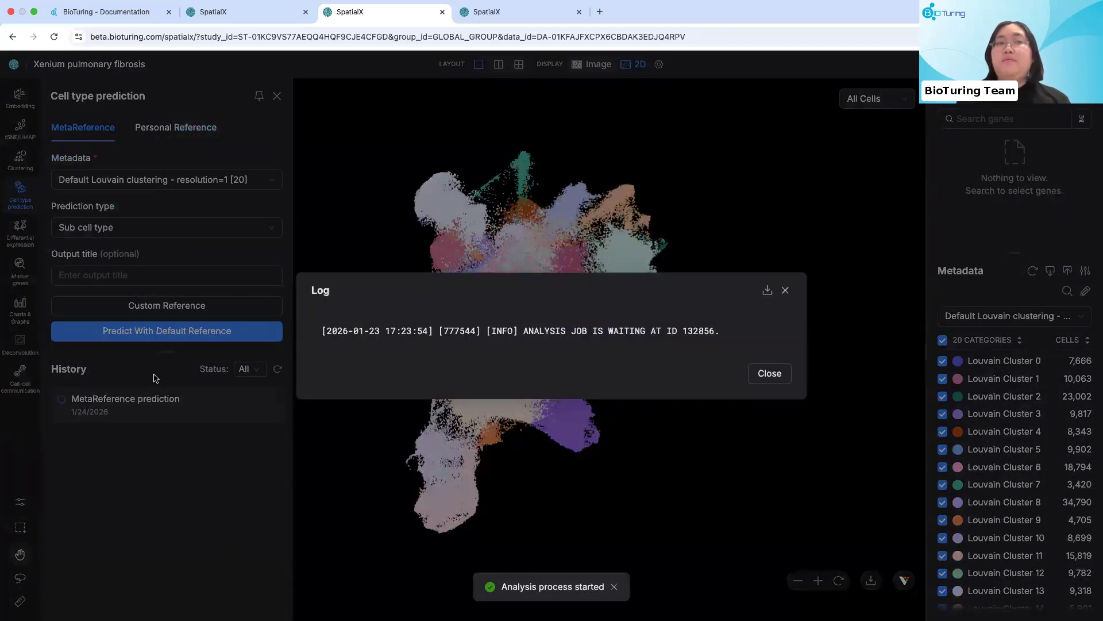
pyautogui.click(156, 321)
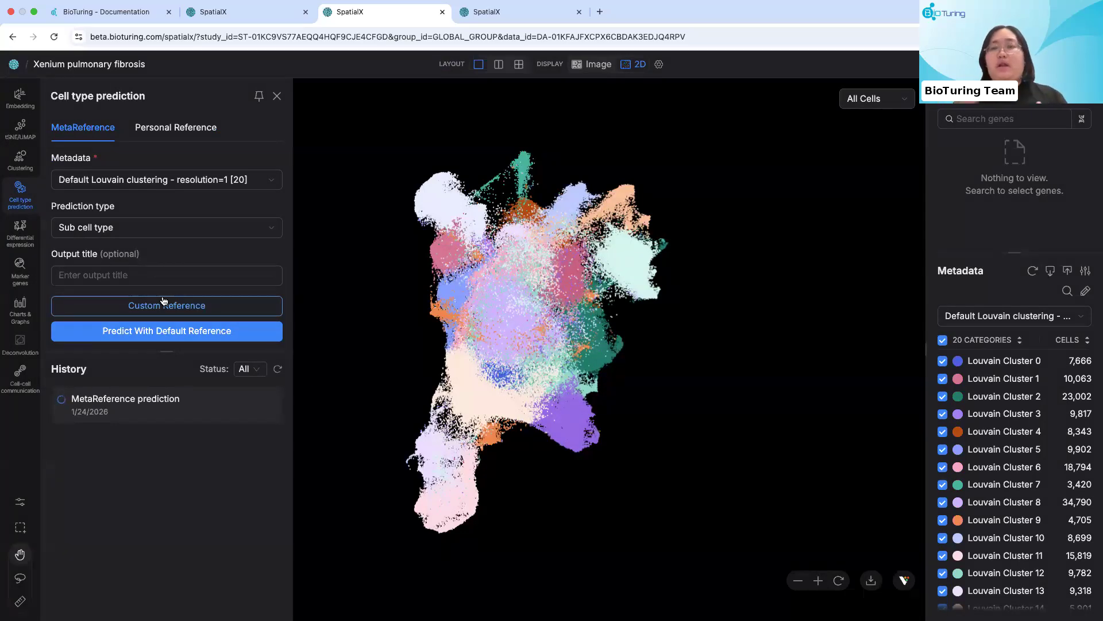
pyautogui.click(167, 271)
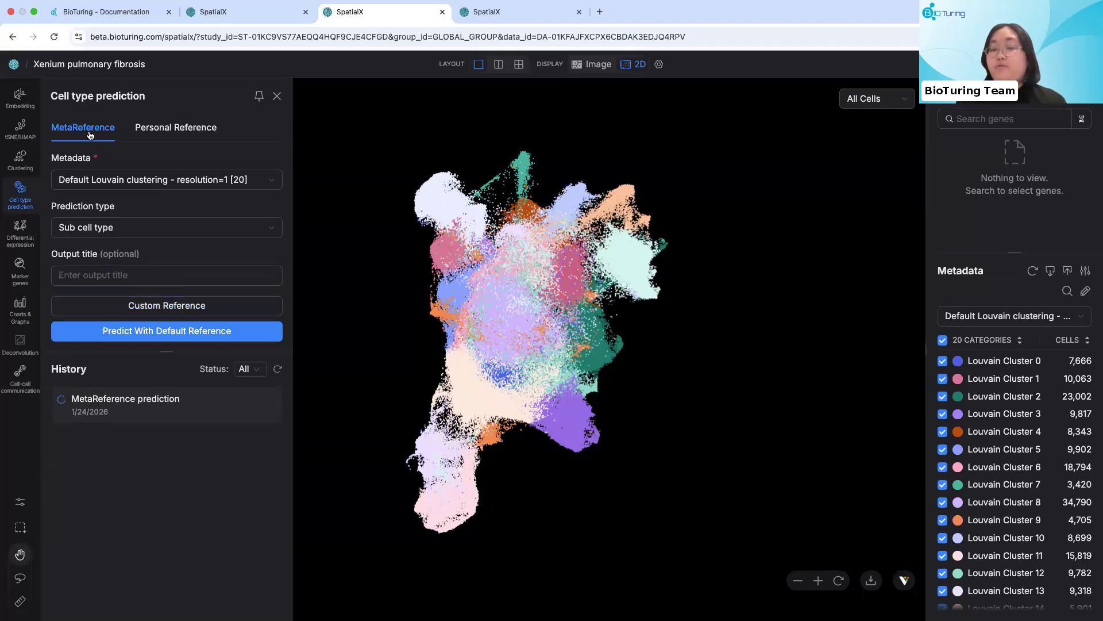
# Step: View the Personal Reference prediction options, and open the MetaReference prediction from the refreshed history
pyautogui.click(156, 130)
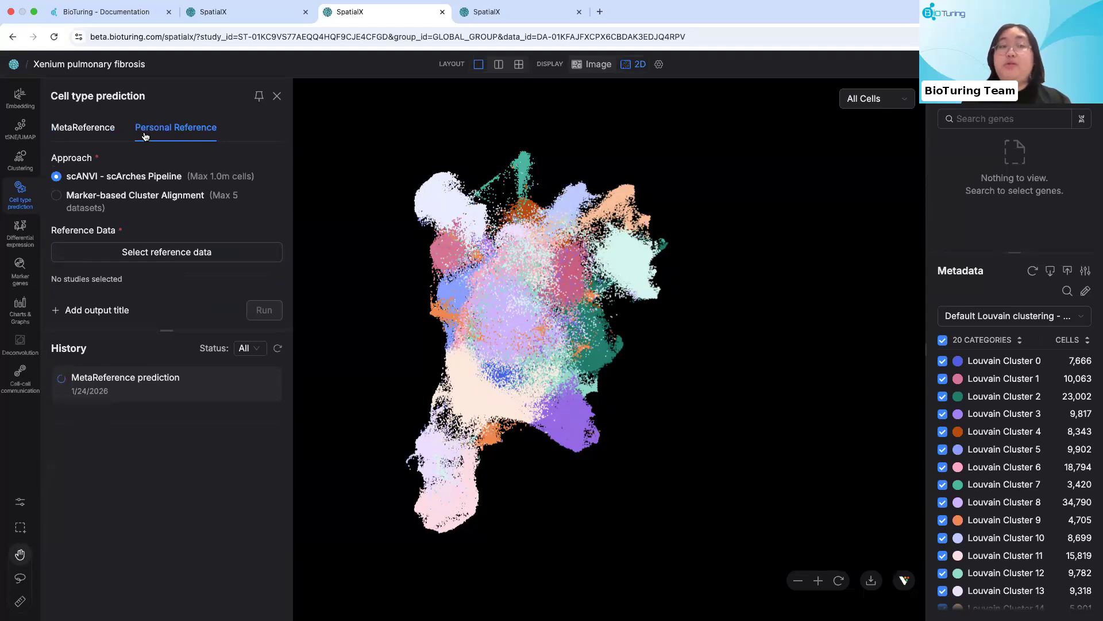
pyautogui.click(277, 347)
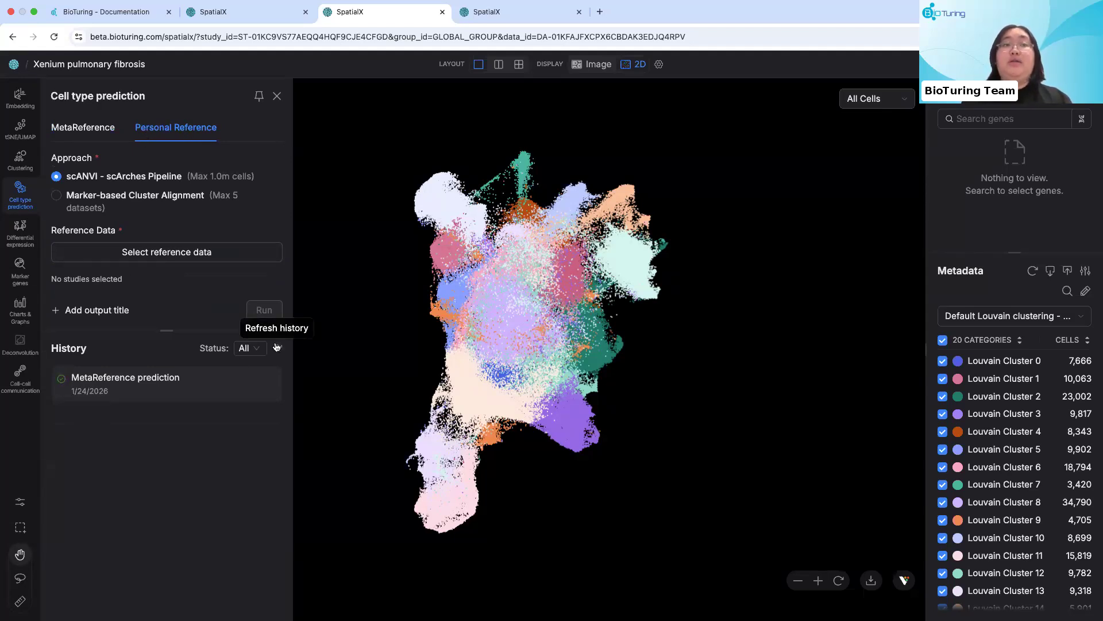
pyautogui.click(129, 387)
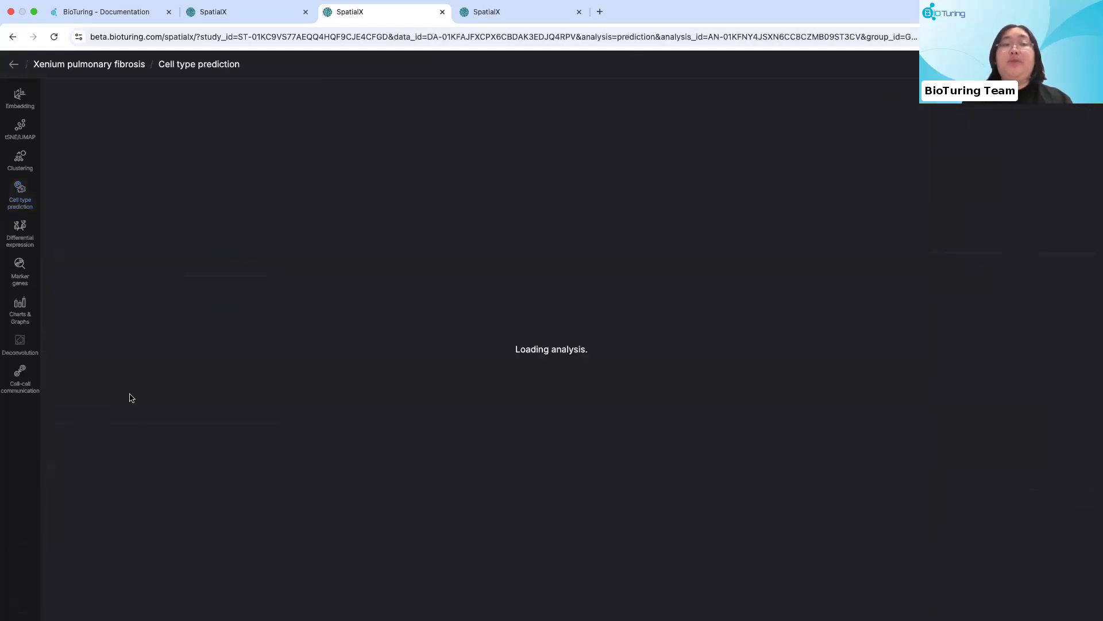
# Step: Return to the combined dataset and color its 2D embedding by MetaReference prediction
pyautogui.click(14, 63)
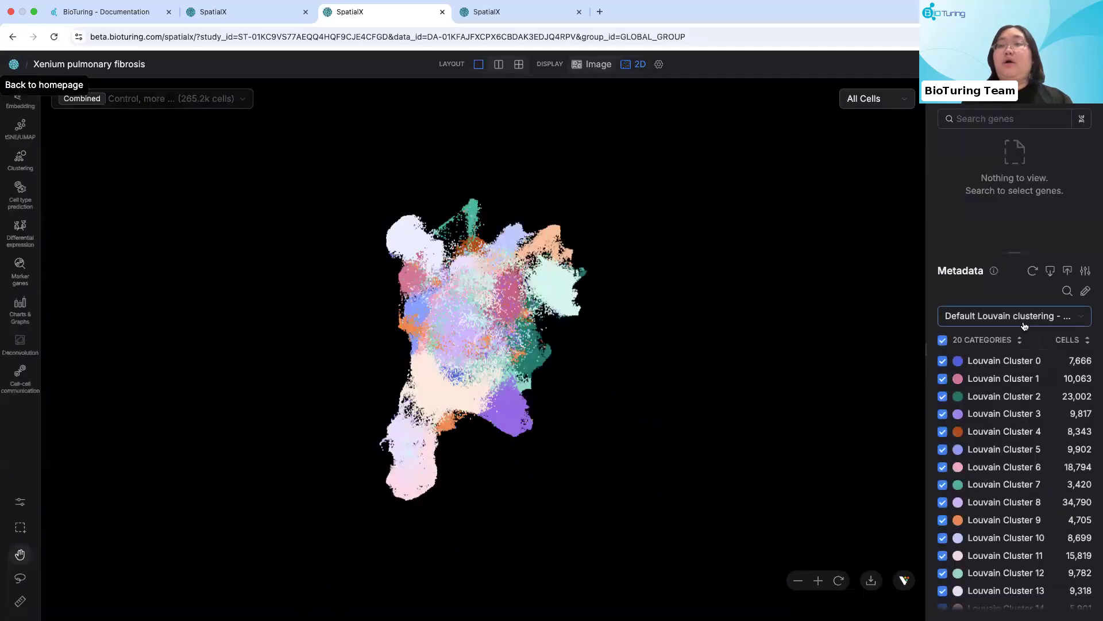
pyautogui.click(1022, 317)
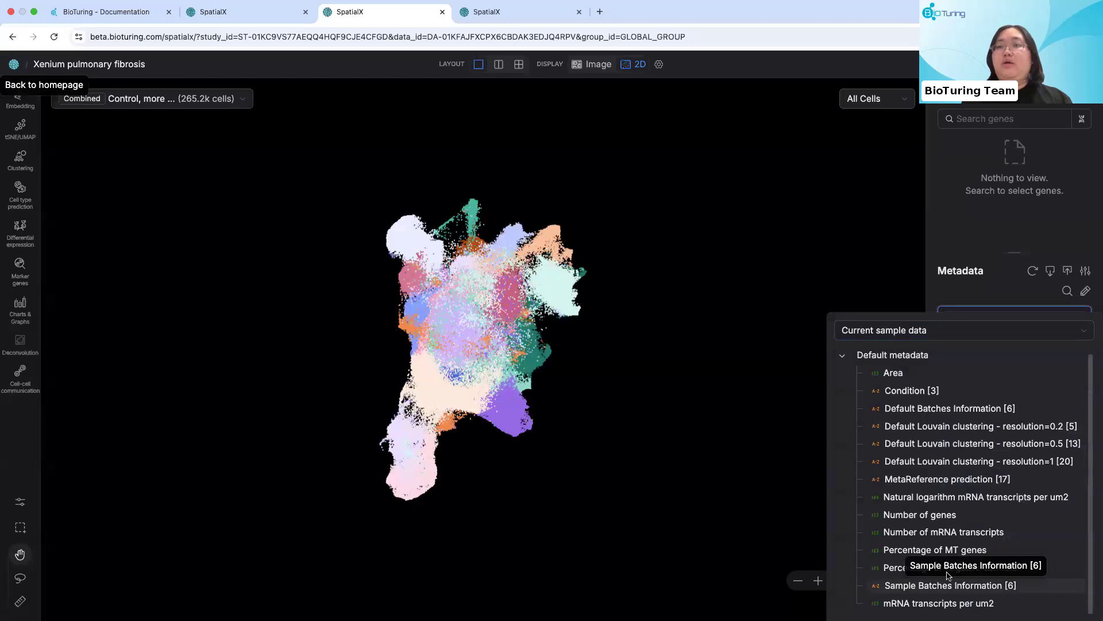
pyautogui.click(926, 478)
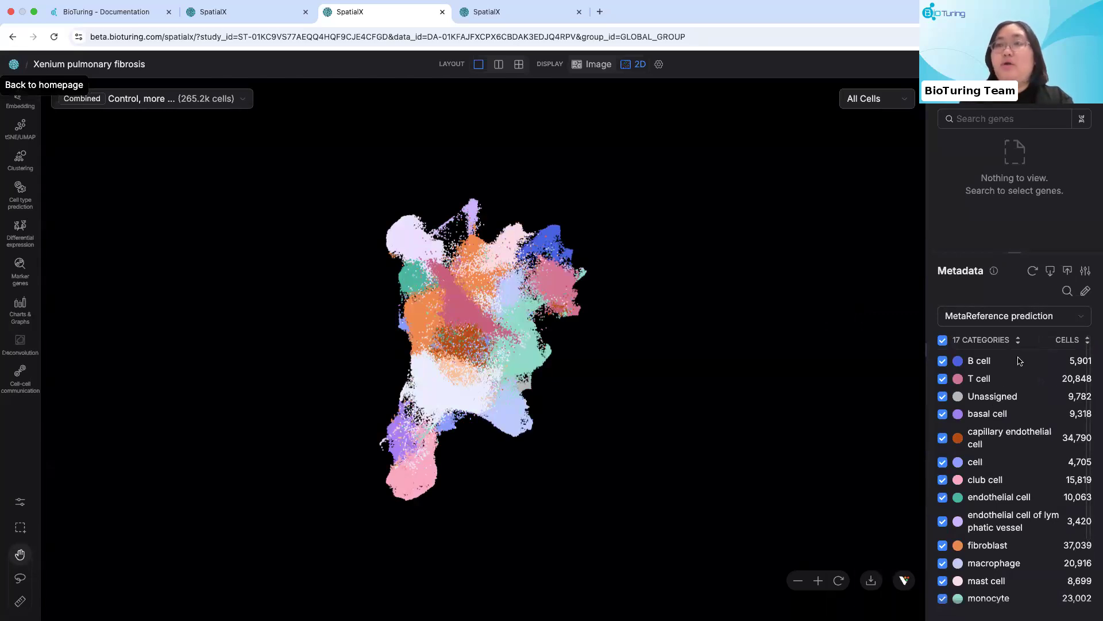
# Step: Select MetaReference prediction in the metadata management, view the option for pushing it to the original sample data, and close the dialog
pyautogui.click(1085, 271)
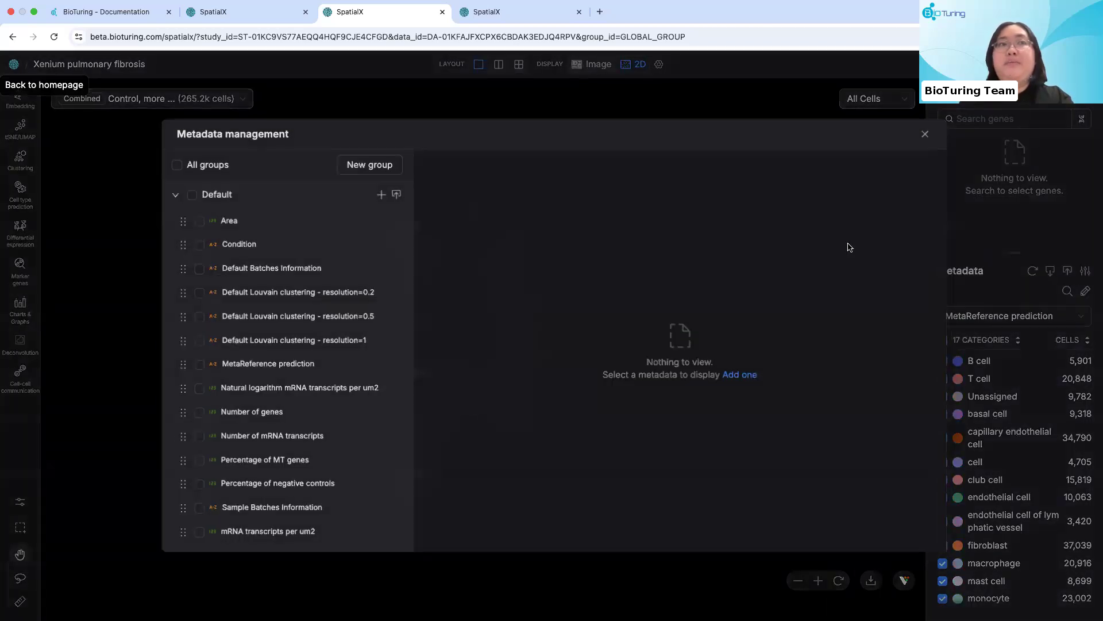
pyautogui.click(195, 371)
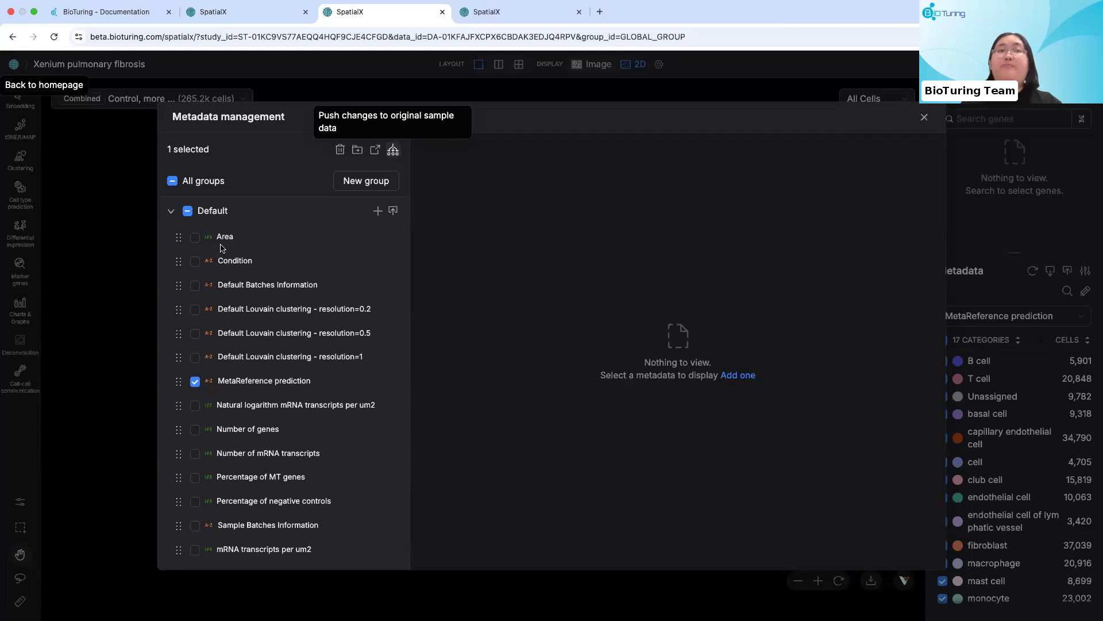
pyautogui.click(394, 149)
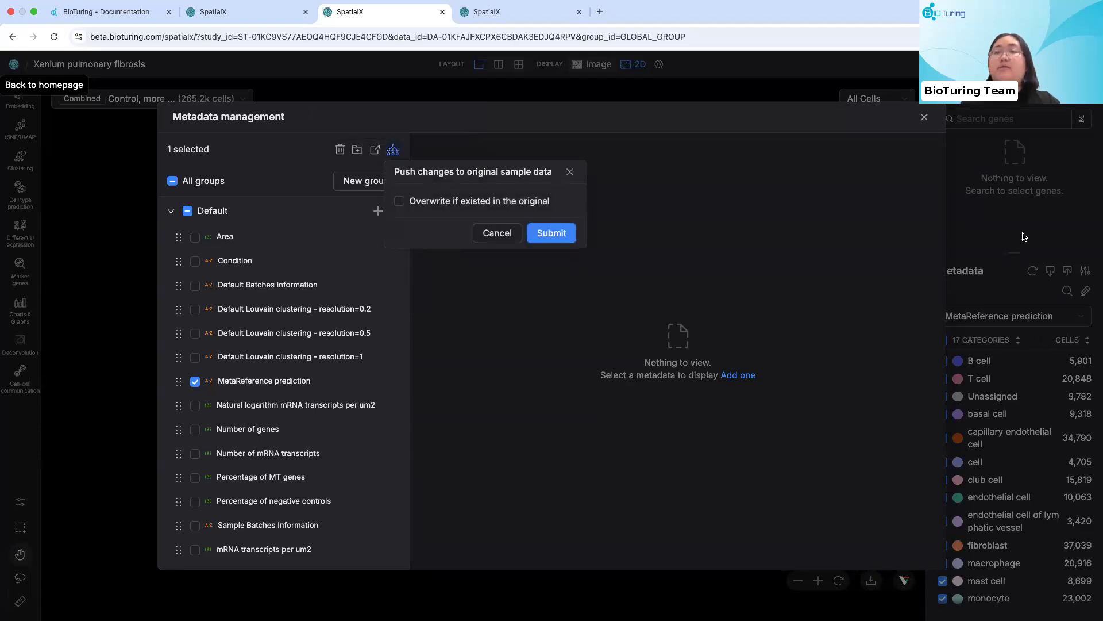
pyautogui.click(968, 253)
pyautogui.hotkey('ctrl', 'Left')
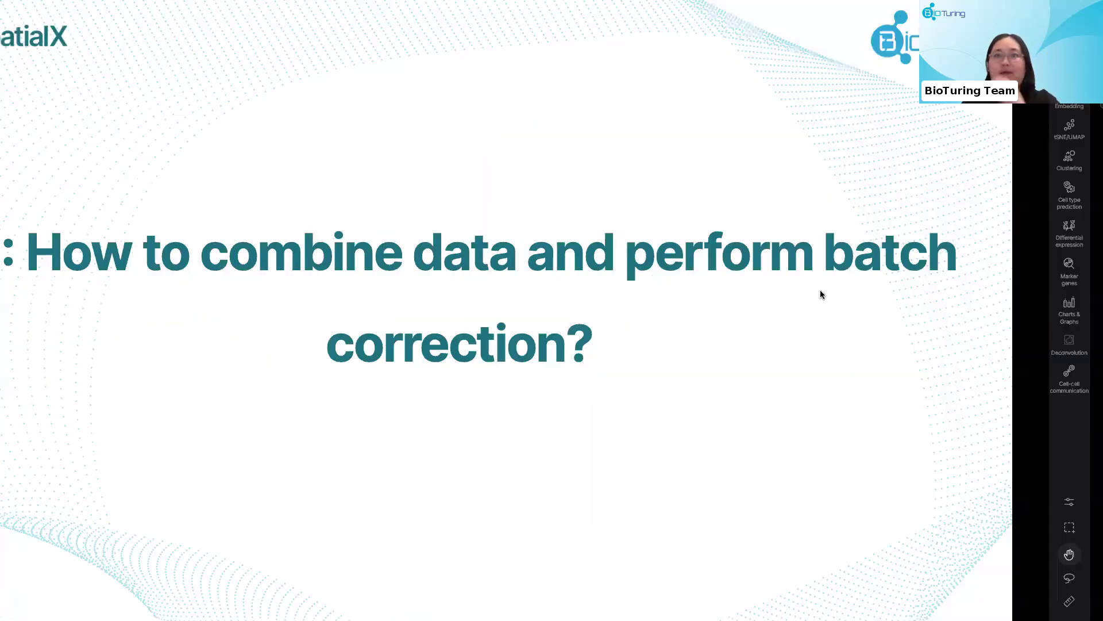
pyautogui.press('Right')
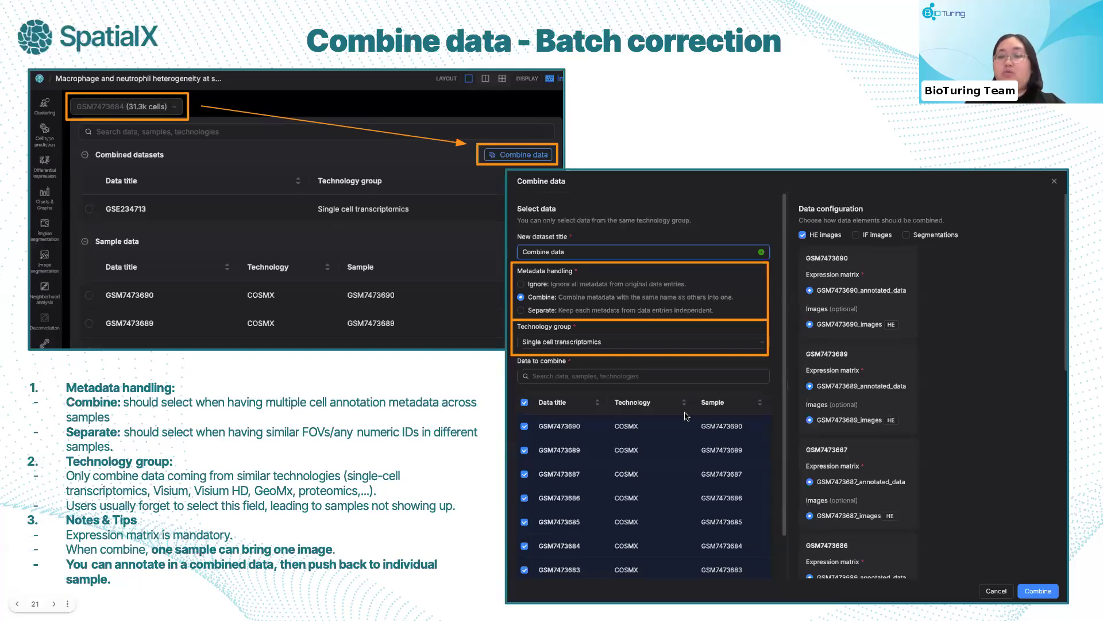
pyautogui.click(881, 389)
pyautogui.click(882, 392)
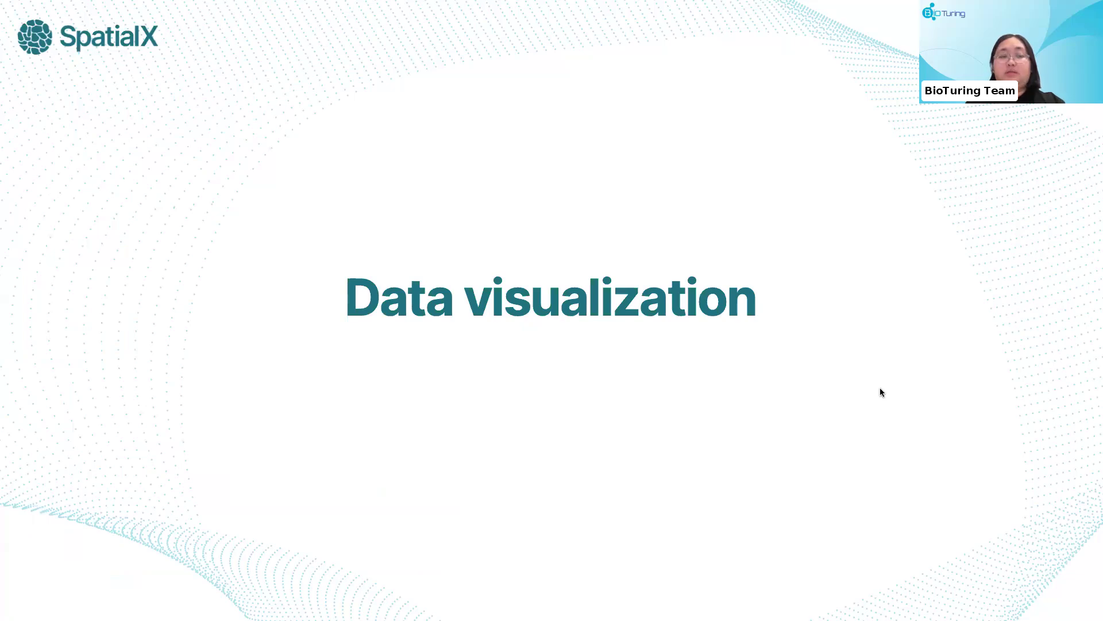
pyautogui.press('Right')
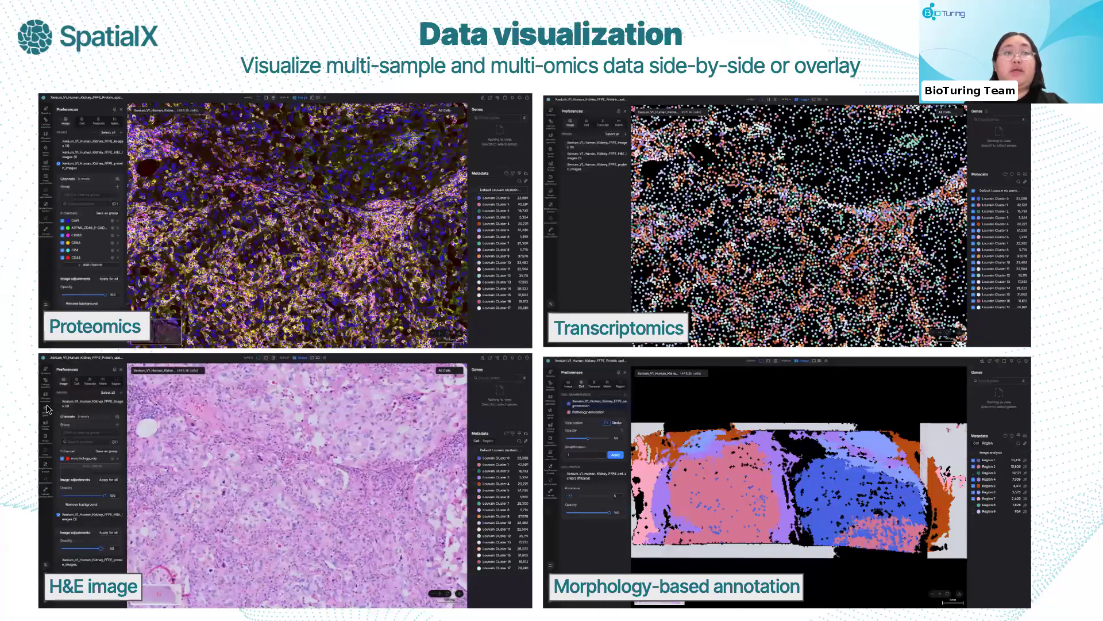
pyautogui.press('Right')
# Step: Leave the running presentation in Google Slides and restart it from slide 35, Cell type annotation
pyautogui.press('Escape')
pyautogui.scroll(-6, 68, 435)
pyautogui.scroll(-3, 68, 435)
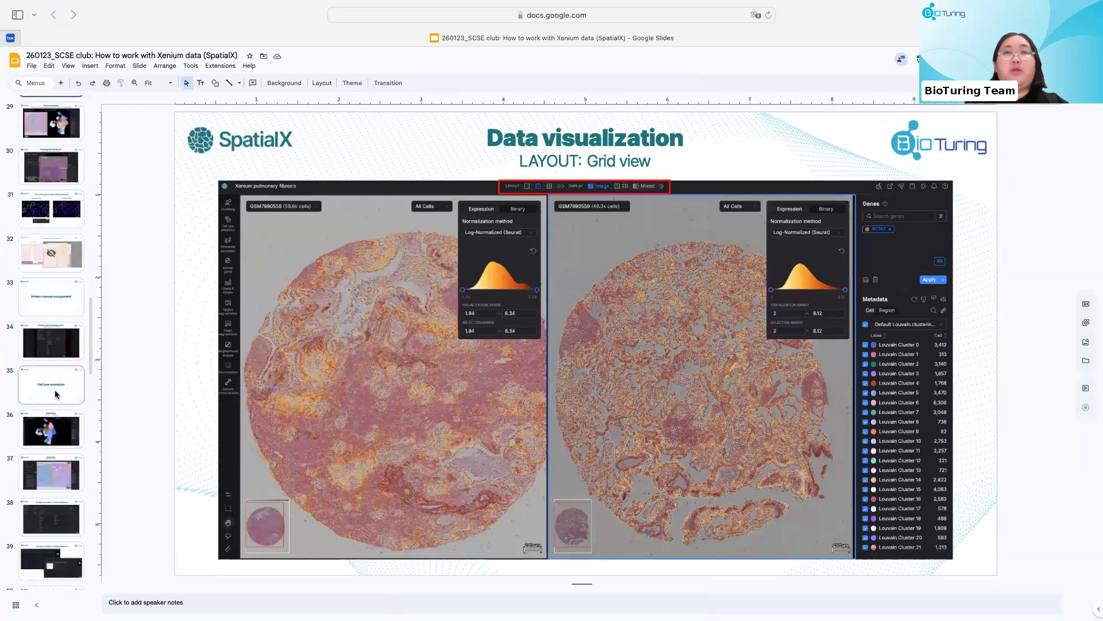
pyautogui.click(56, 394)
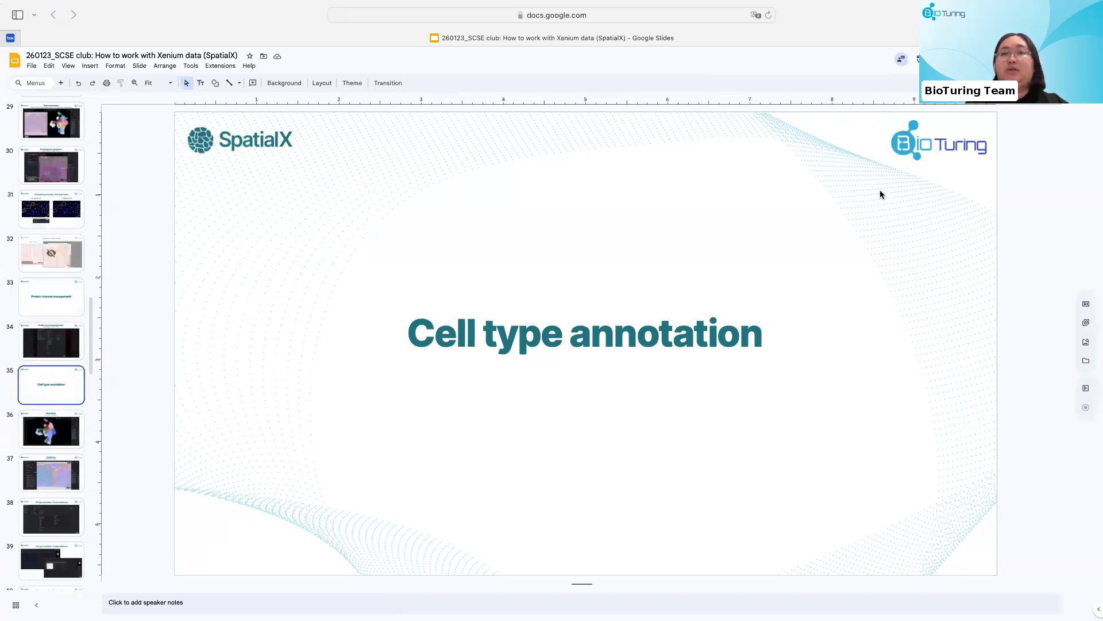
pyautogui.press('super+Return')
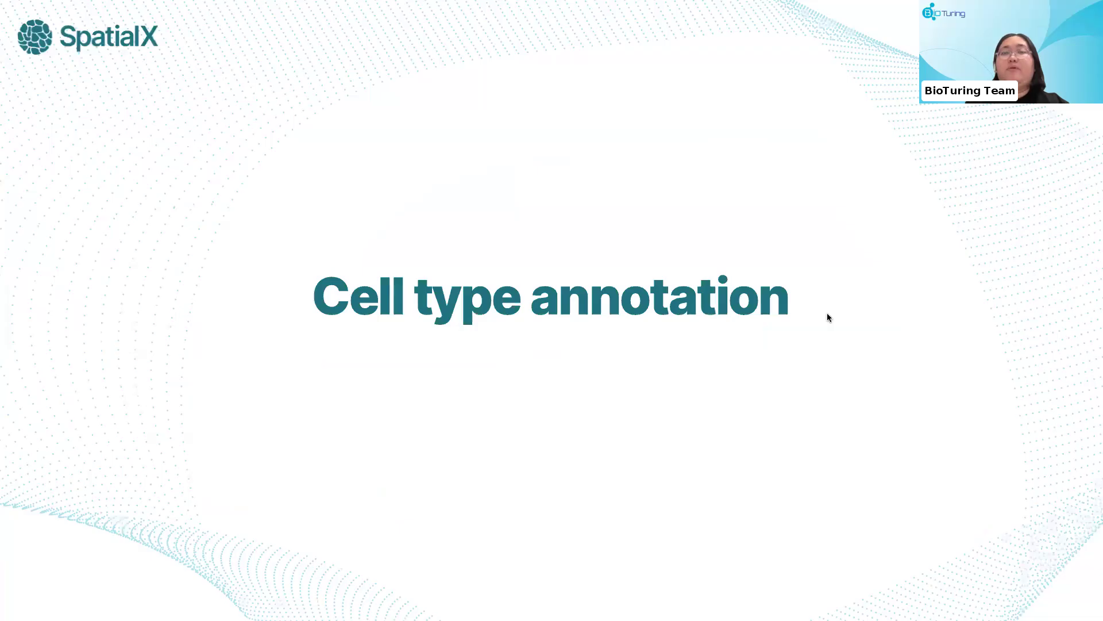
pyautogui.press('Right')
pyautogui.press('Right')
pyautogui.press('Right')
pyautogui.press('Right')
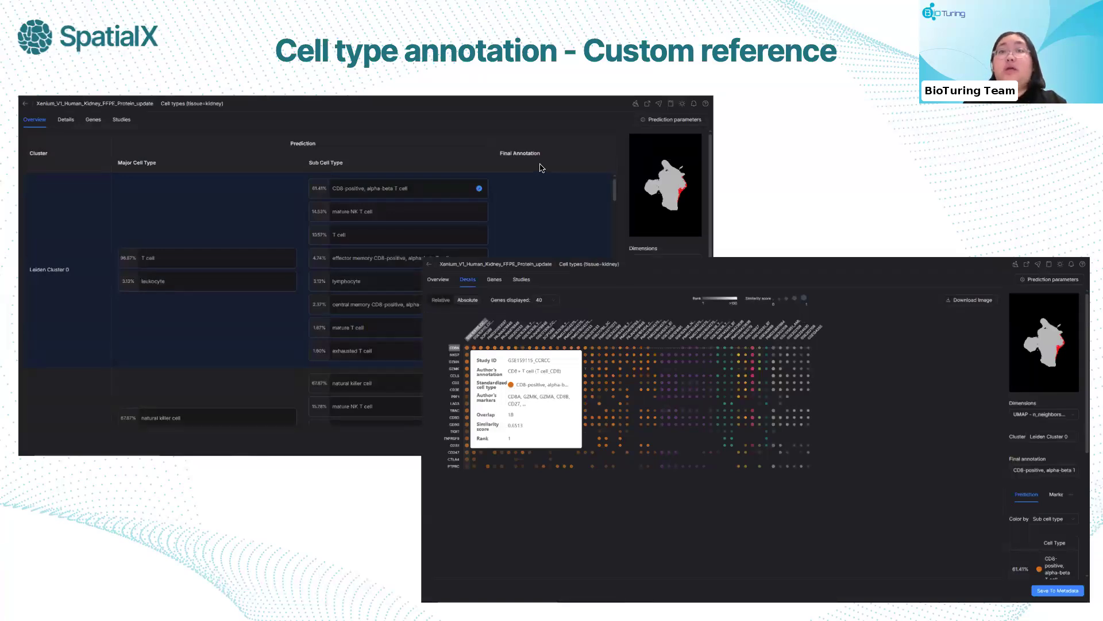
pyautogui.press('Right')
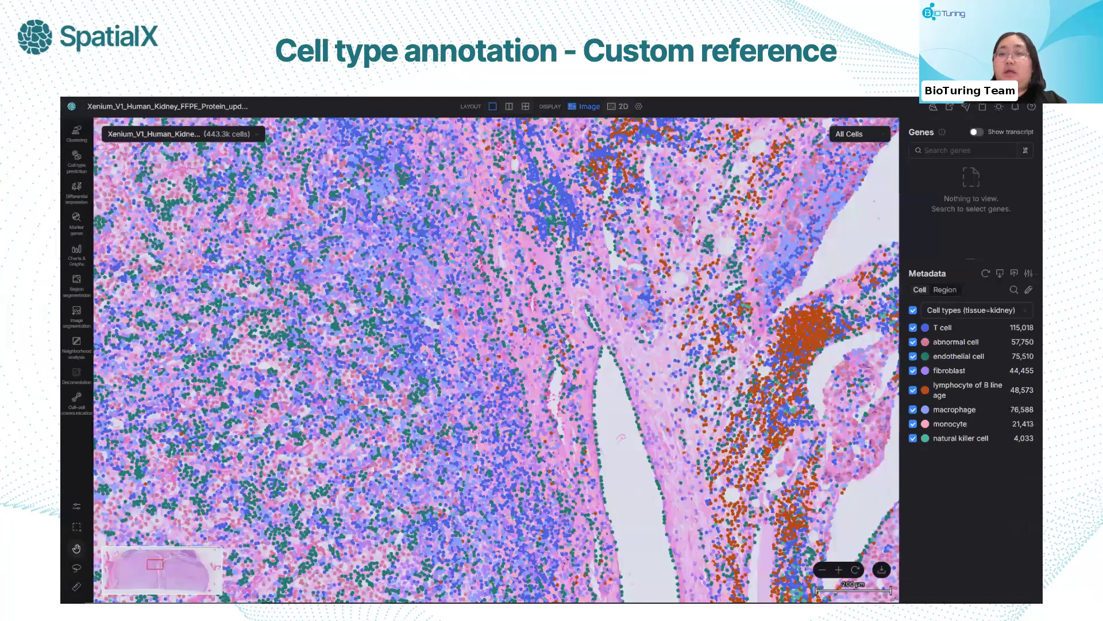
pyautogui.press('Right')
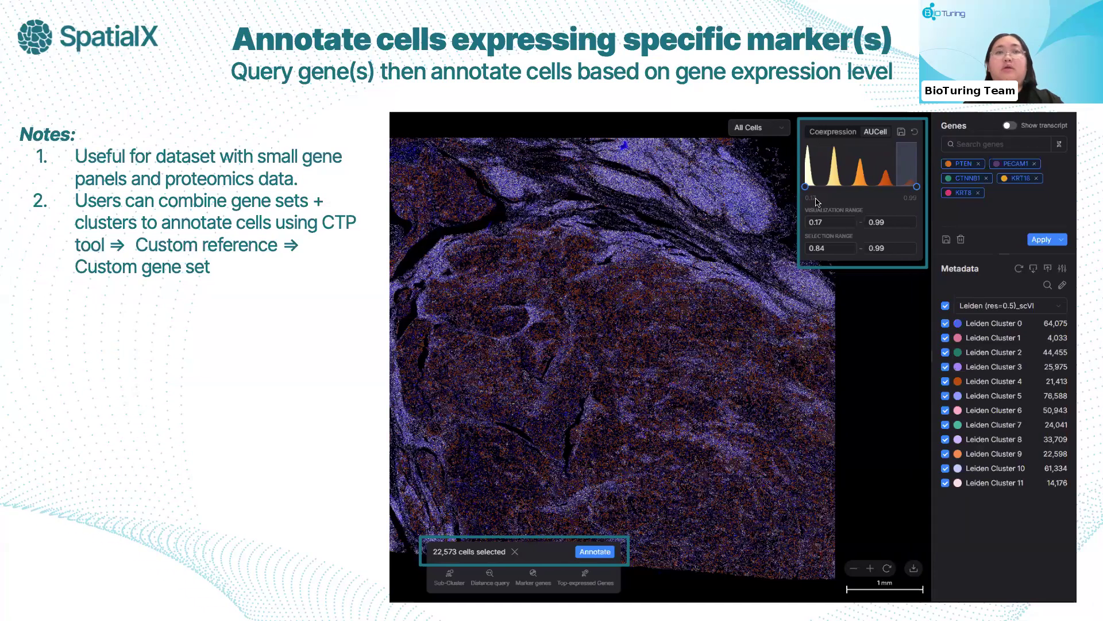
# Step: Switch back to SpatialX's renal cell carcinoma + Protein study and set Marker Genes to find markers by metadata Default Louvain clustering - resolution=1
pyautogui.hotkey('ctrl', 'Left')
pyautogui.hotkey('ctrl', 'Right')
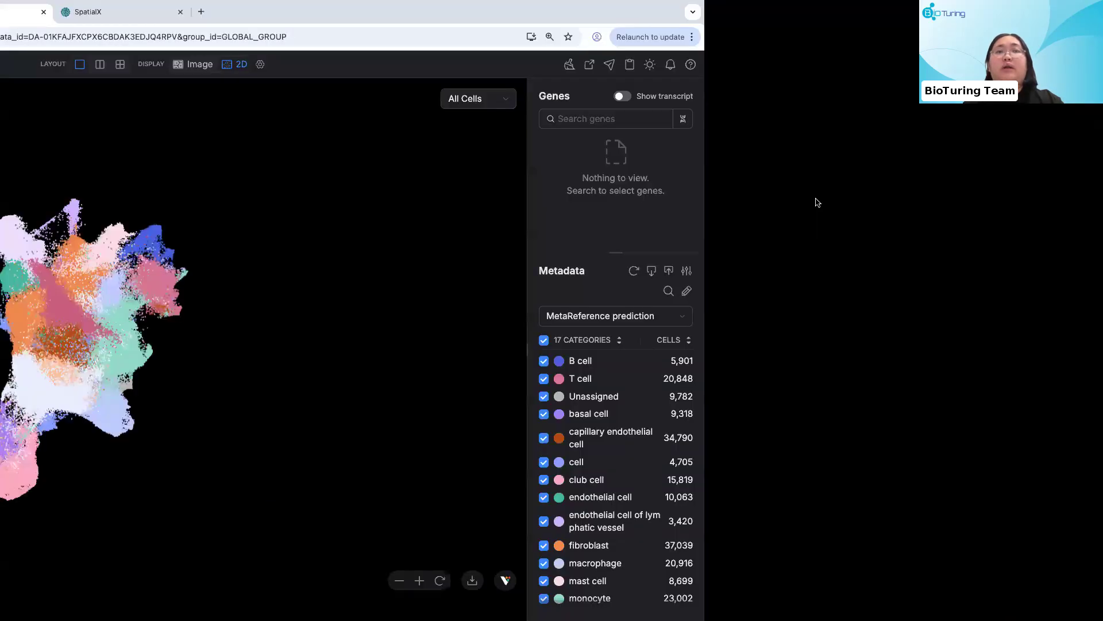
pyautogui.click(250, 22)
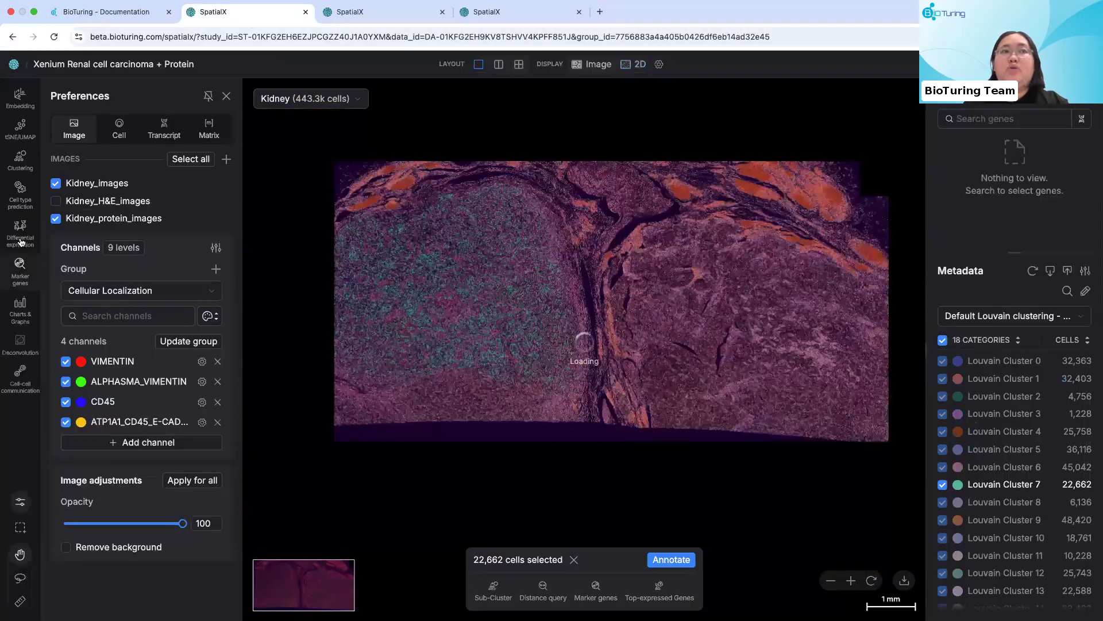
pyautogui.click(19, 275)
pyautogui.click(124, 340)
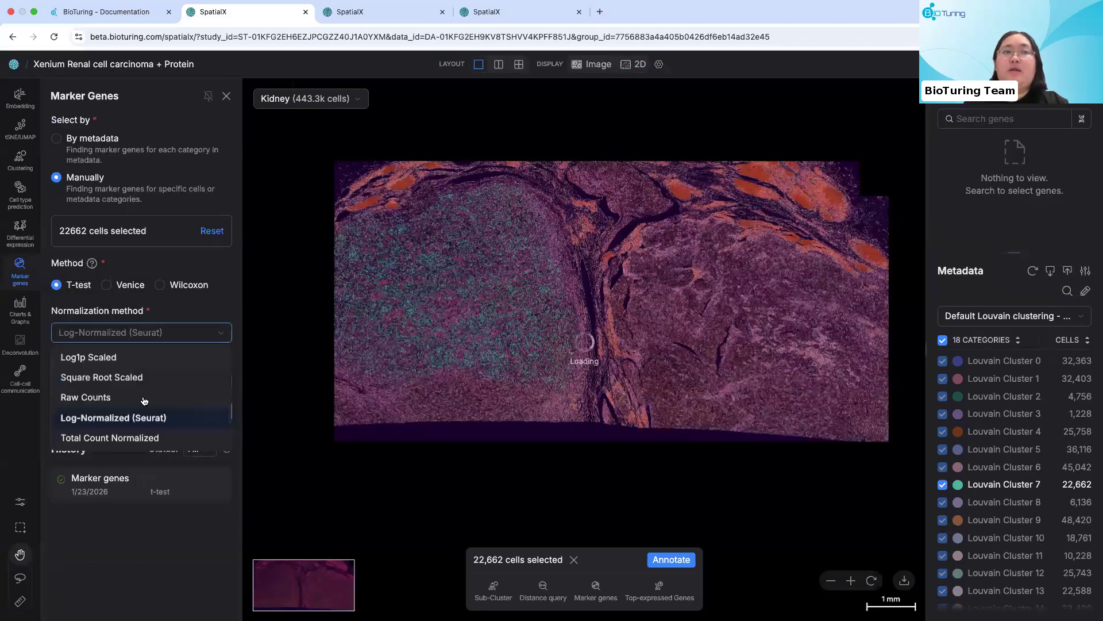
pyautogui.click(64, 142)
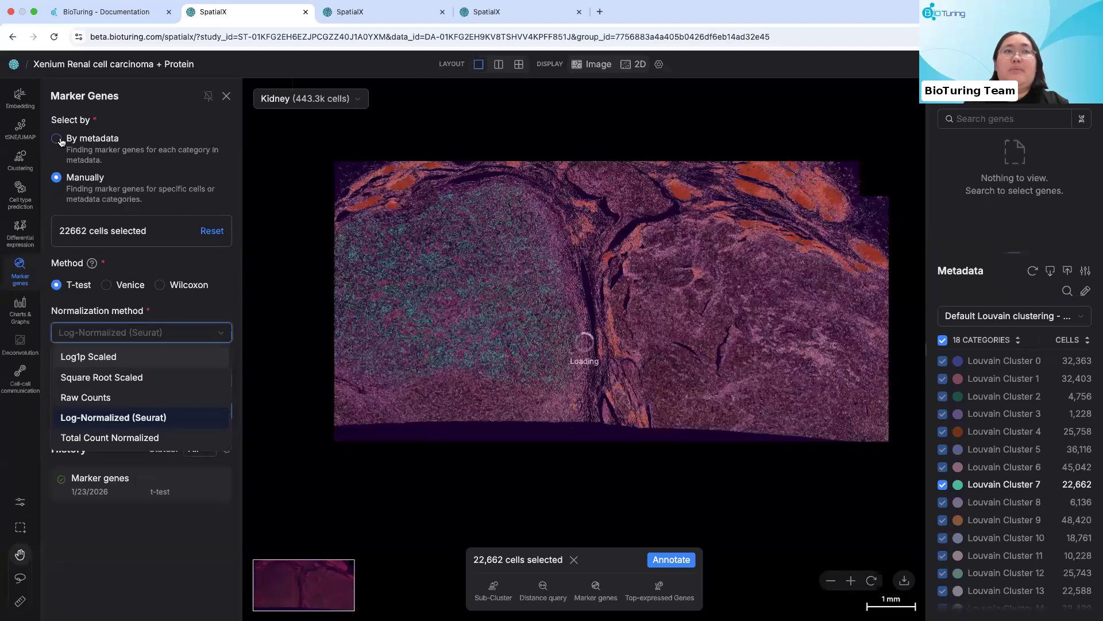
pyautogui.click(150, 244)
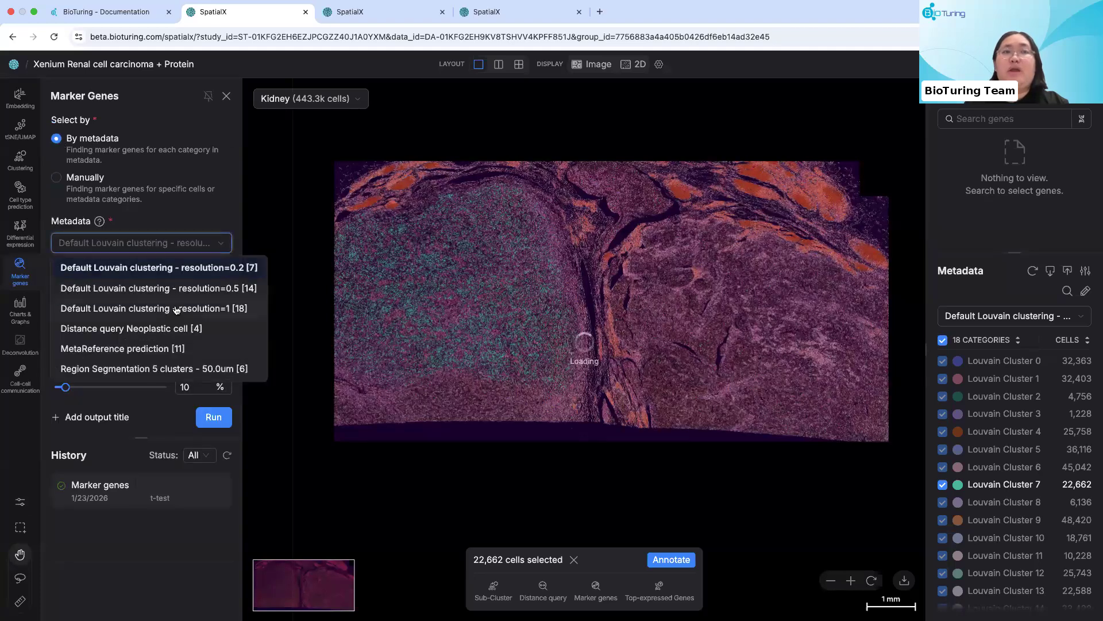
pyautogui.click(178, 308)
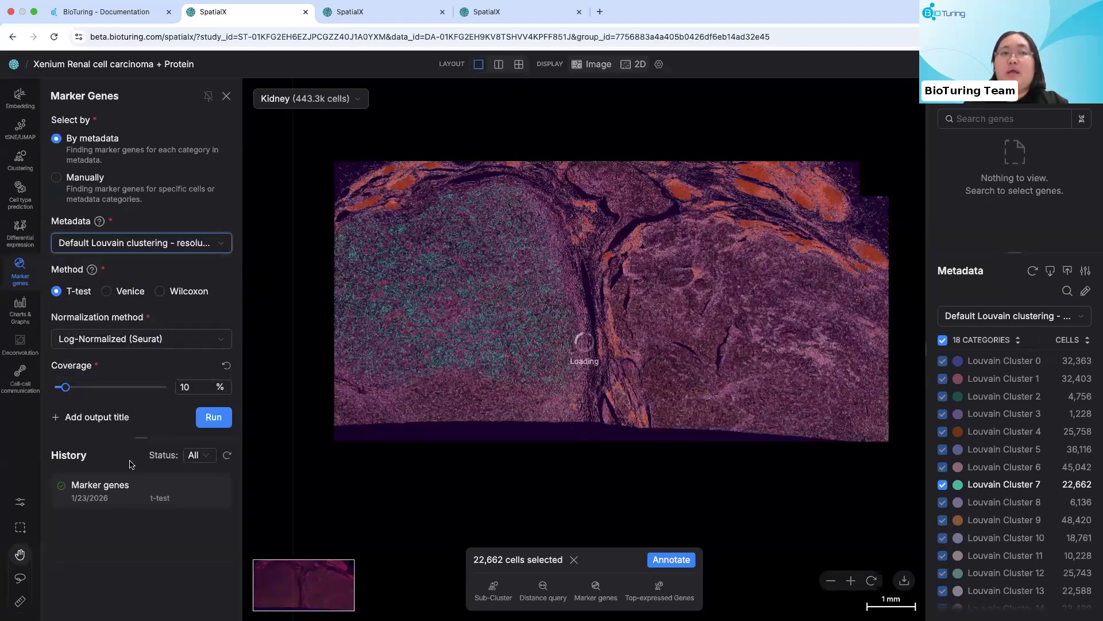
# Step: Open the existing t-test marker genes result, view the genes of Louvain Clusters 1 to 4, and return to the study
pyautogui.click(113, 493)
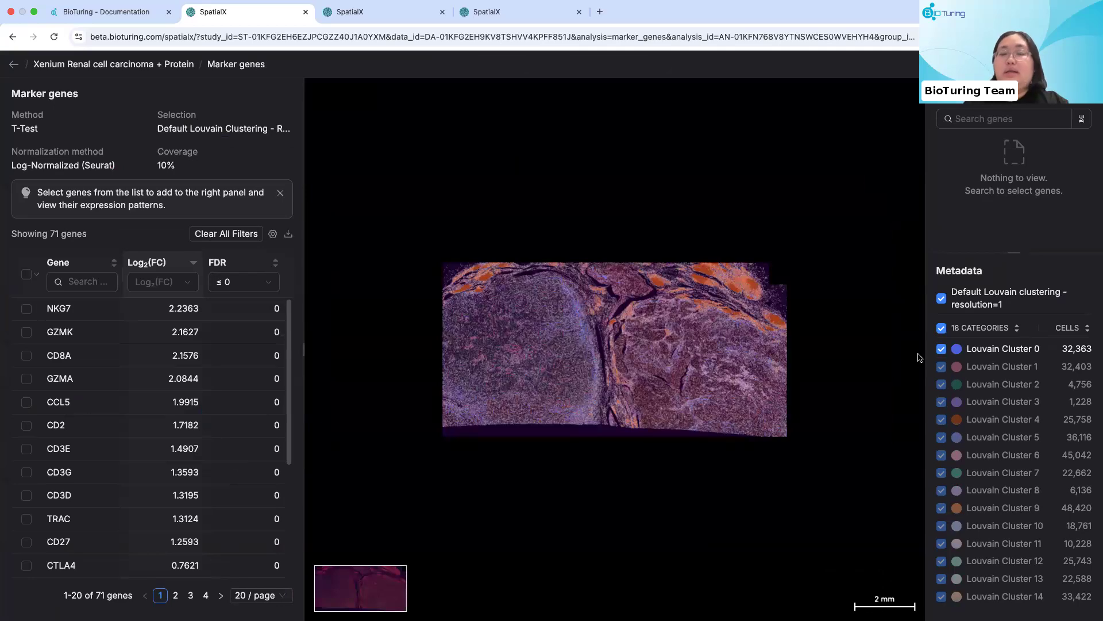
pyautogui.click(989, 366)
pyautogui.click(994, 391)
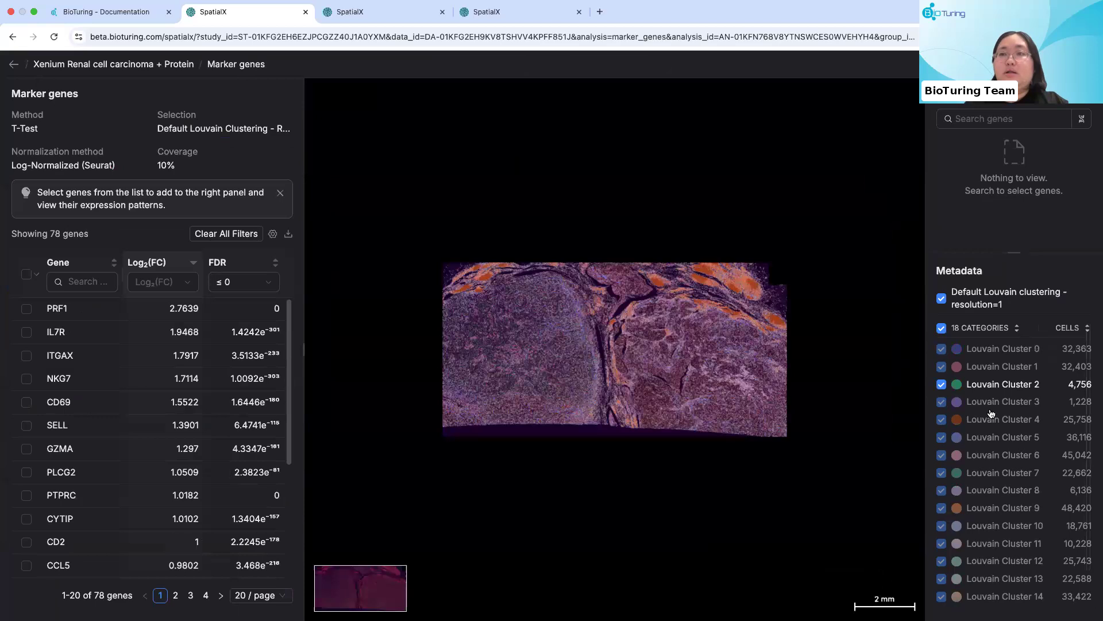
pyautogui.click(991, 402)
pyautogui.click(988, 422)
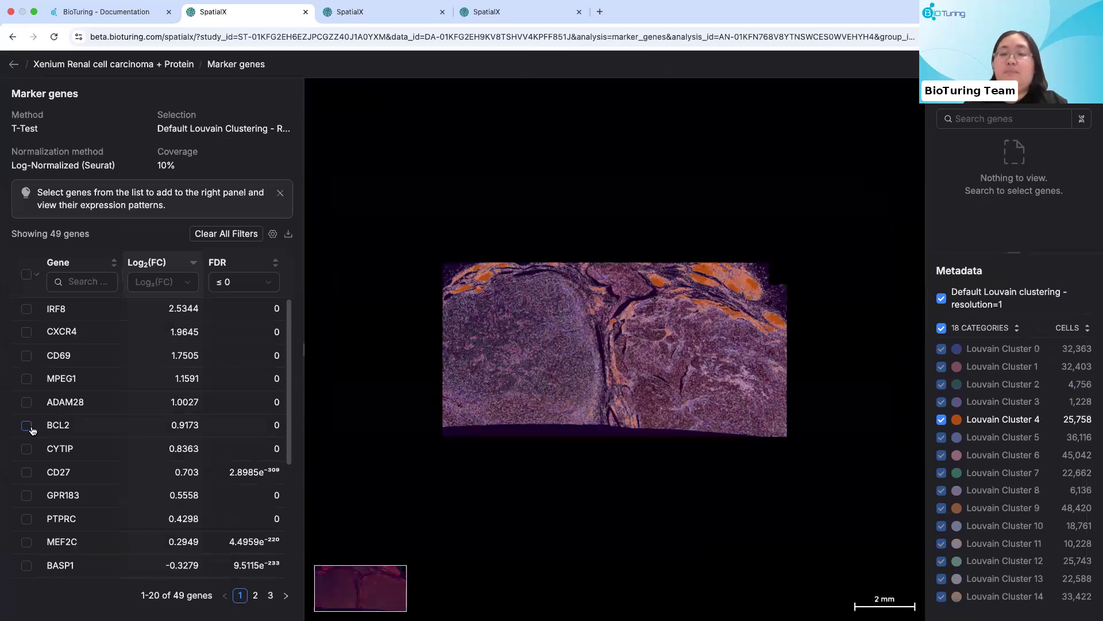
pyautogui.click(15, 72)
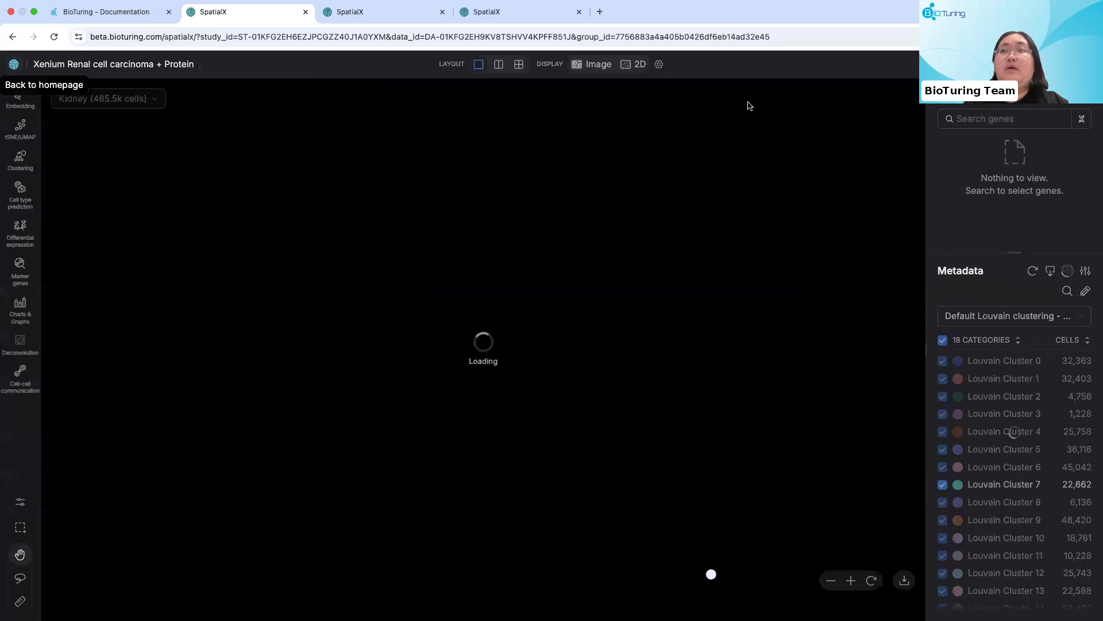
# Step: Try to add the CAF-Label2 gene set from the Default gene sets to the gene query
pyautogui.click(1081, 121)
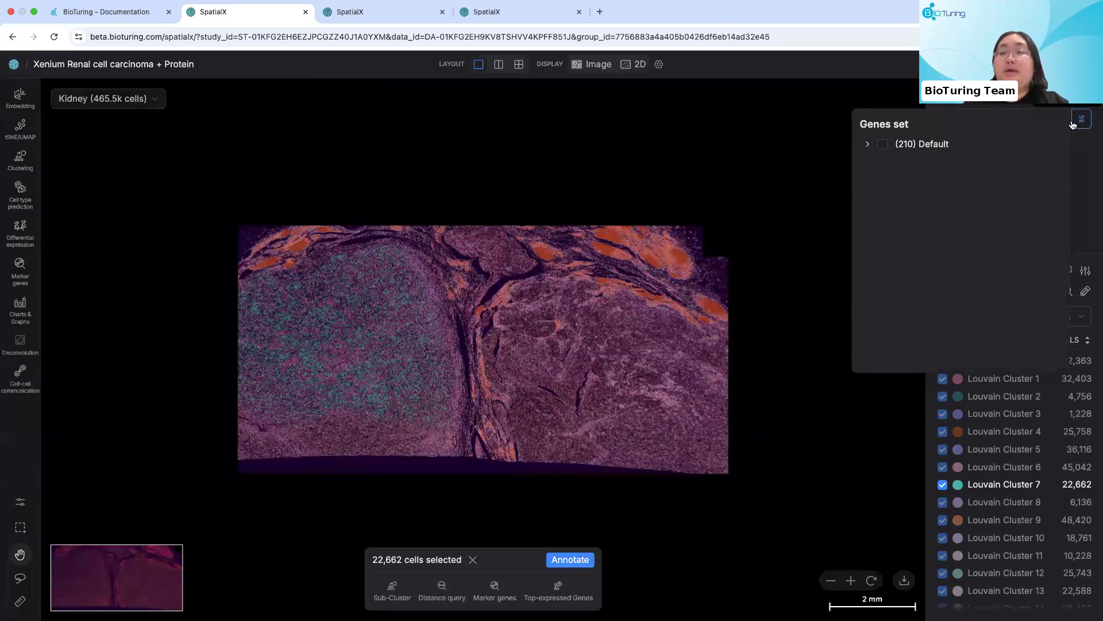
pyautogui.click(868, 144)
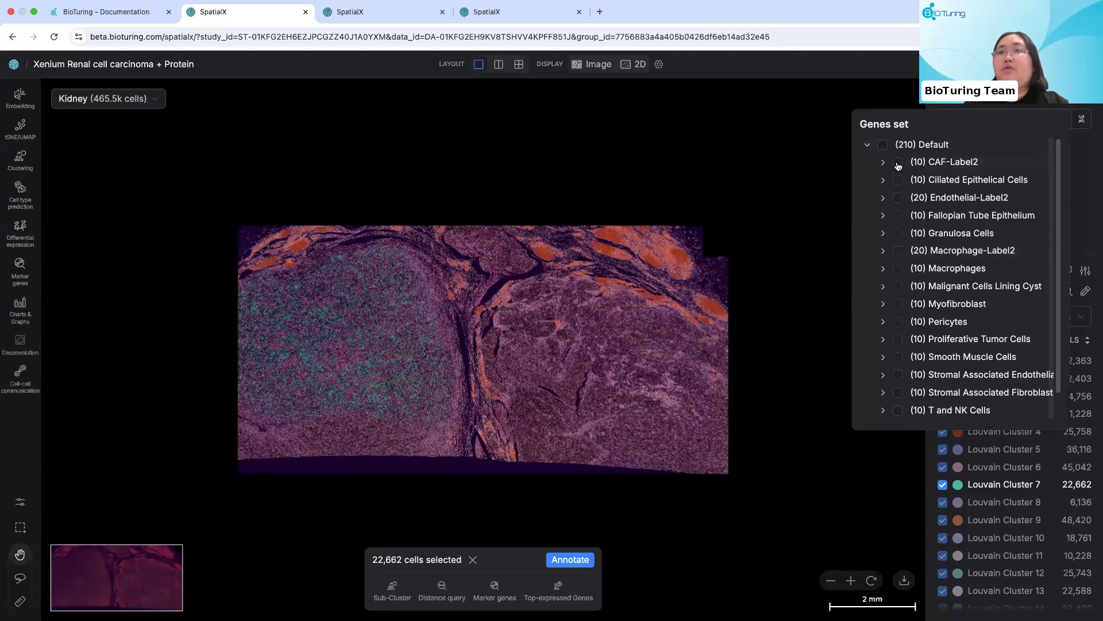
pyautogui.click(897, 164)
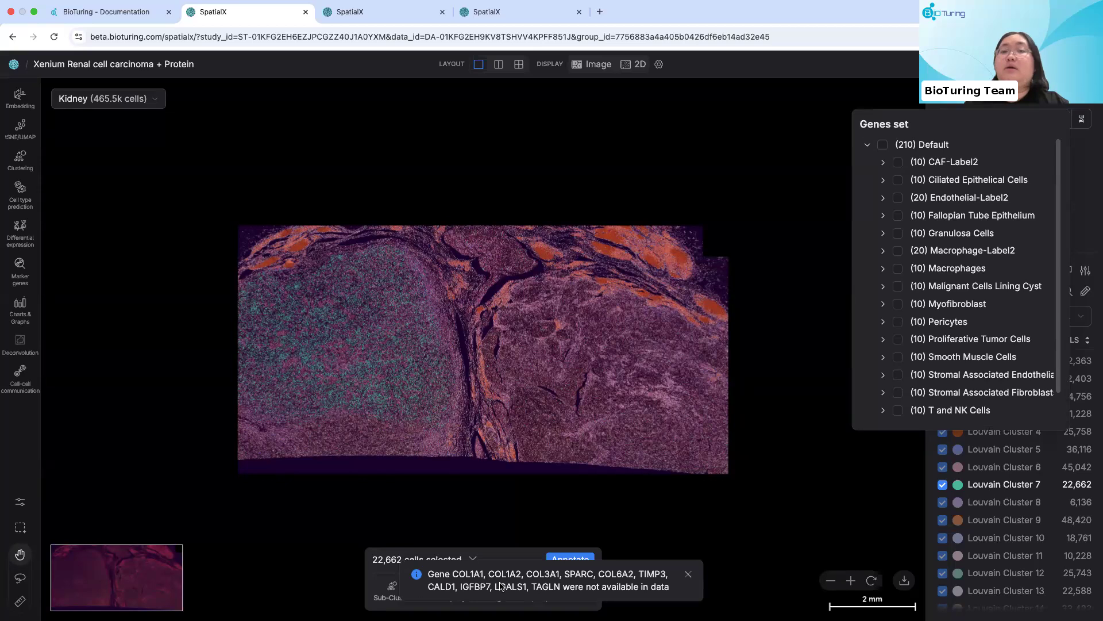
pyautogui.click(743, 192)
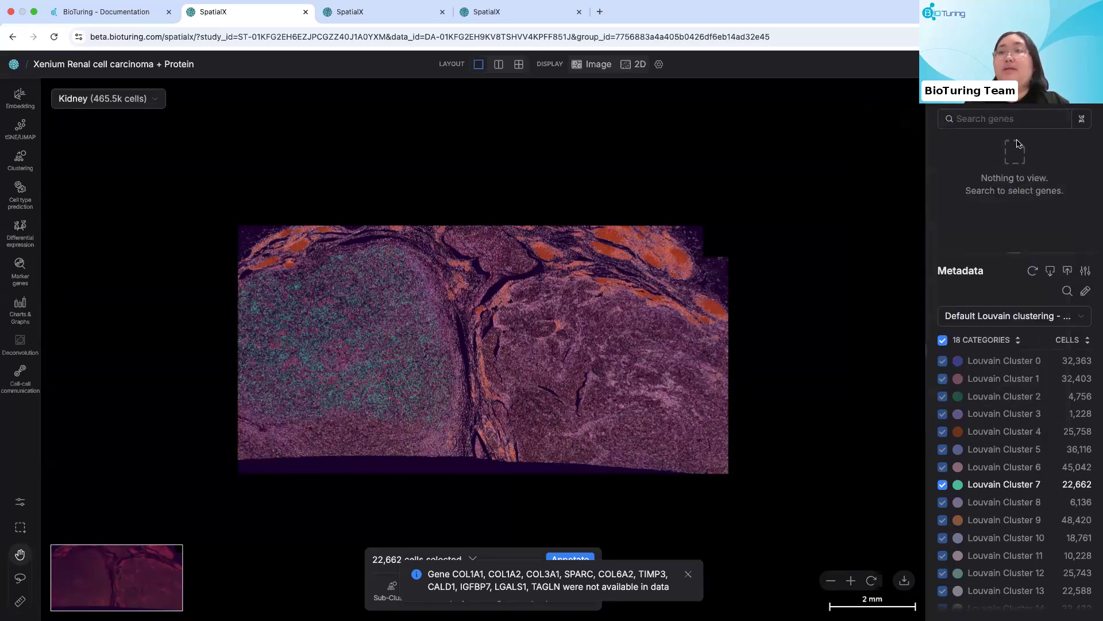
# Step: Add the Macrophages gene set to the query and display all of its genes as a combined AUCell score on the kidney image
pyautogui.click(1078, 126)
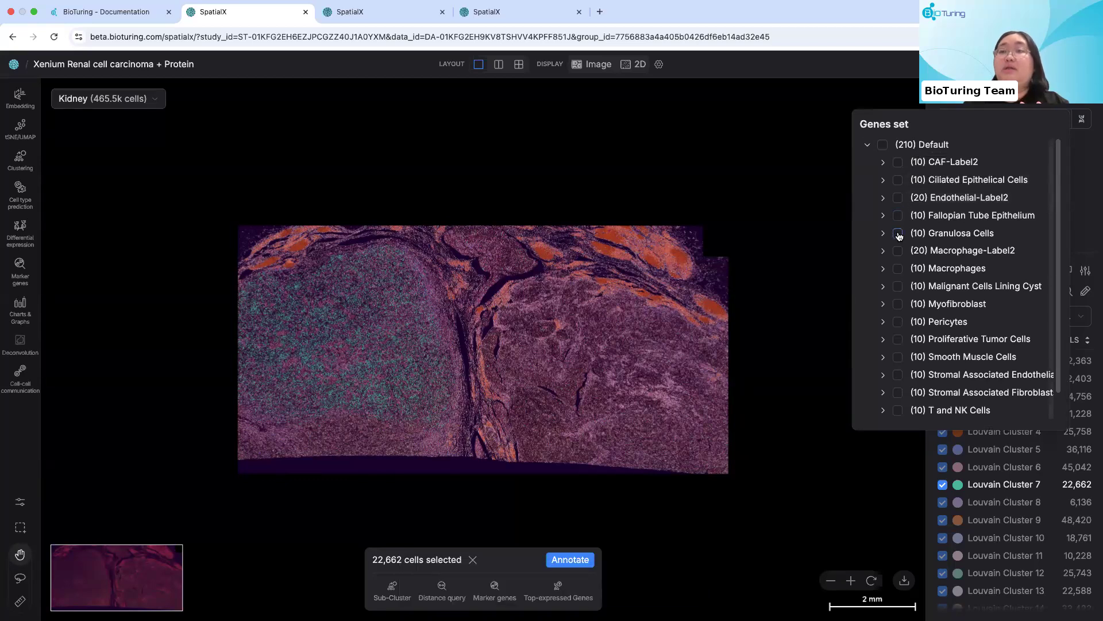
pyautogui.click(898, 269)
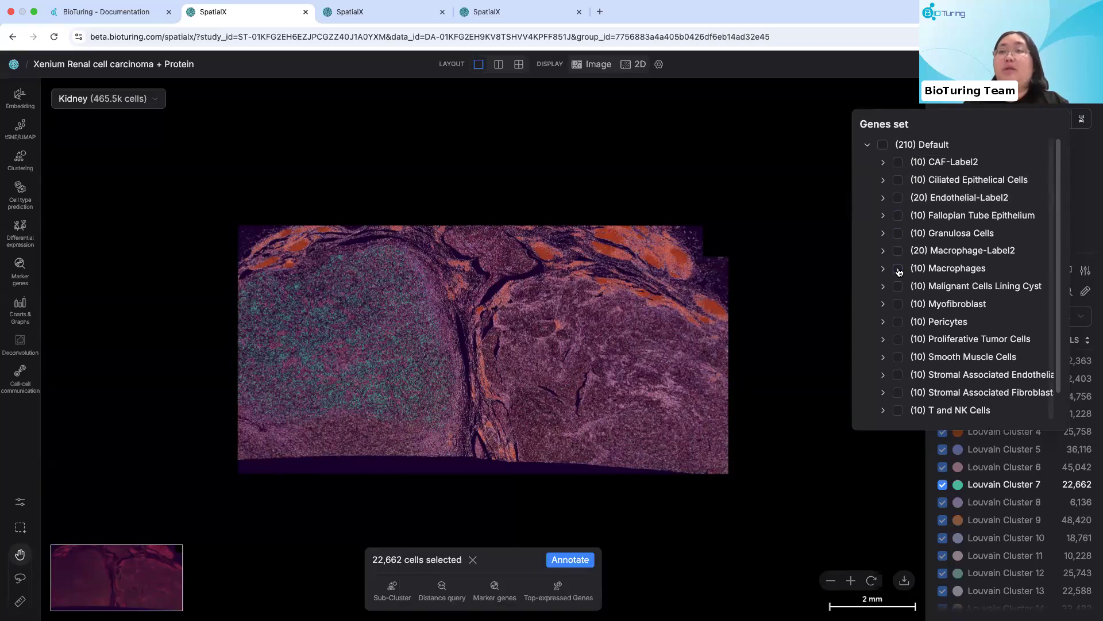
pyautogui.click(701, 289)
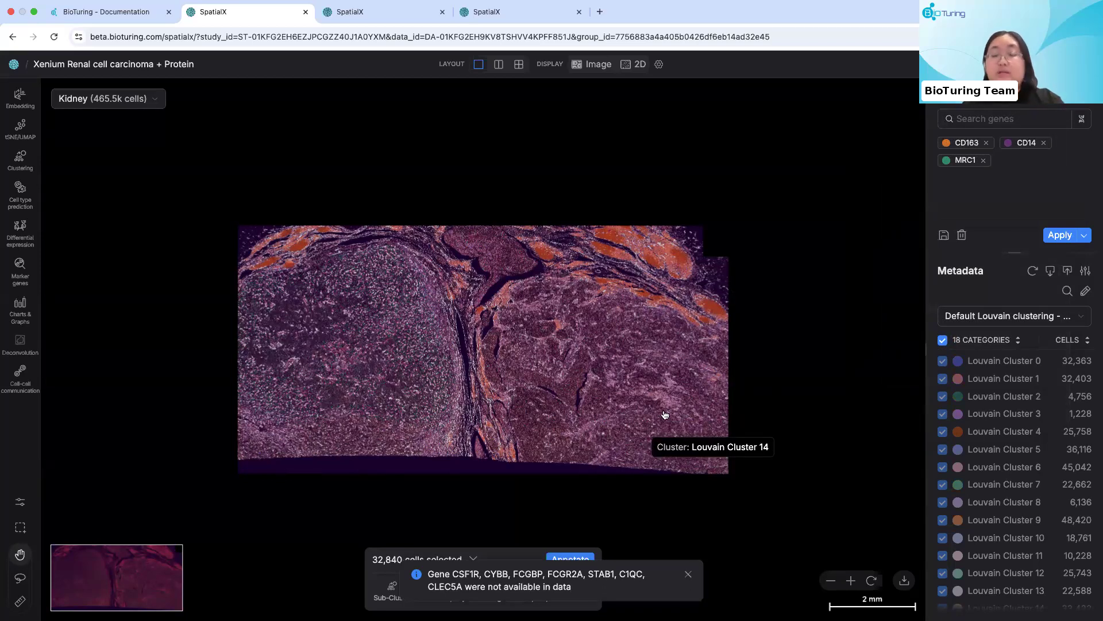
pyautogui.click(1057, 235)
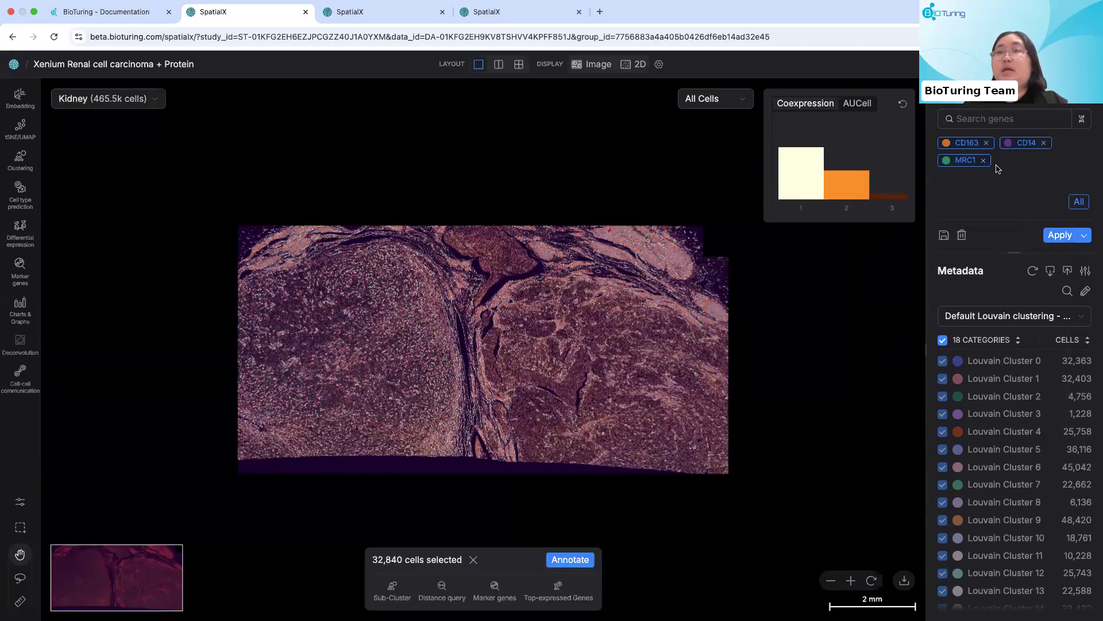
pyautogui.click(857, 107)
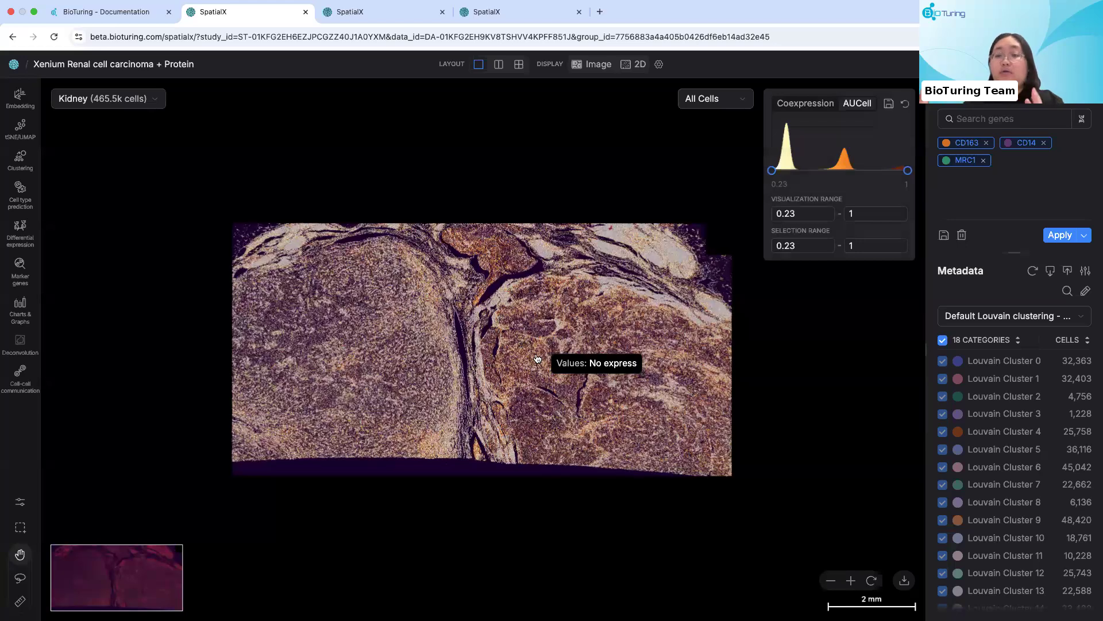
# Step: Select the cells with an AUCell score from 0.74 to 1 and create the new metadata "Cell type" for annotating them
pyautogui.scroll(3, 538, 359)
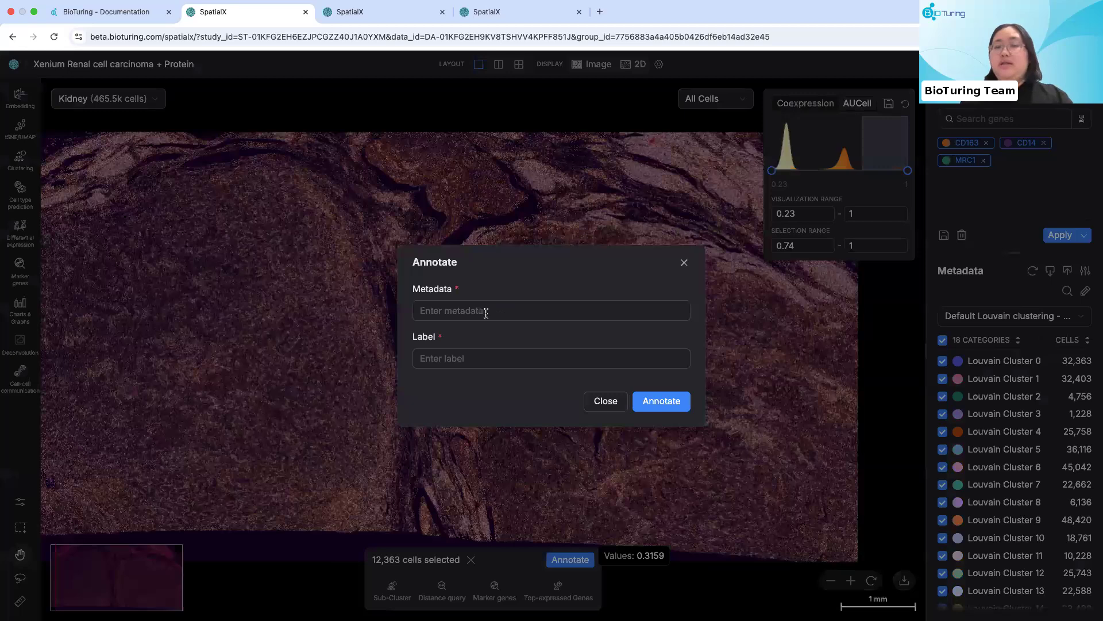
pyautogui.click(486, 310)
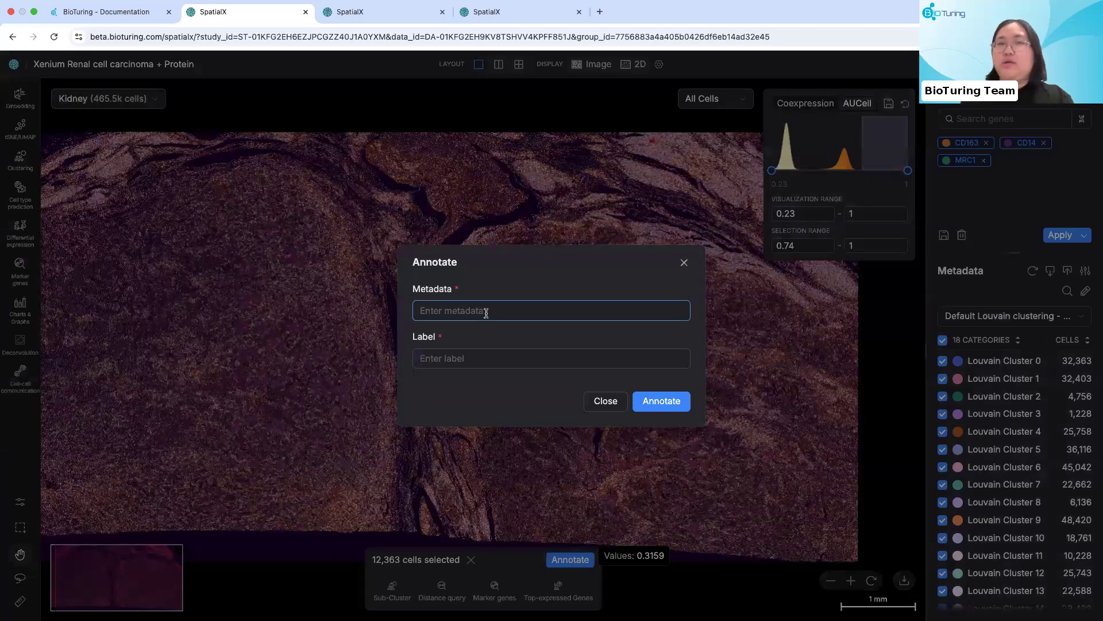
pyautogui.click(453, 312)
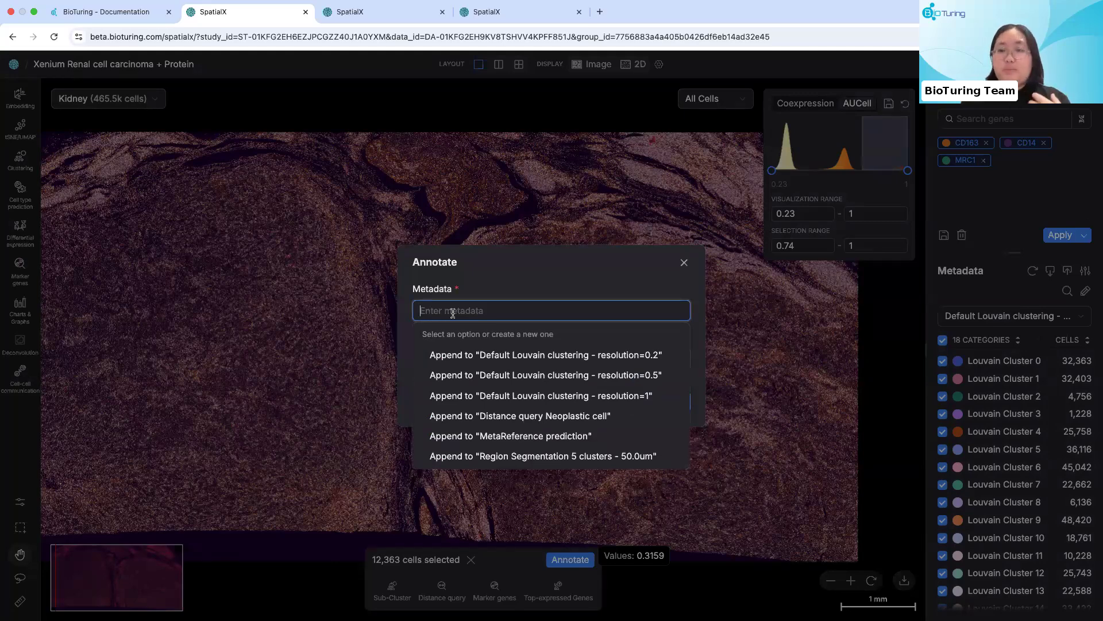
pyautogui.write('CE')
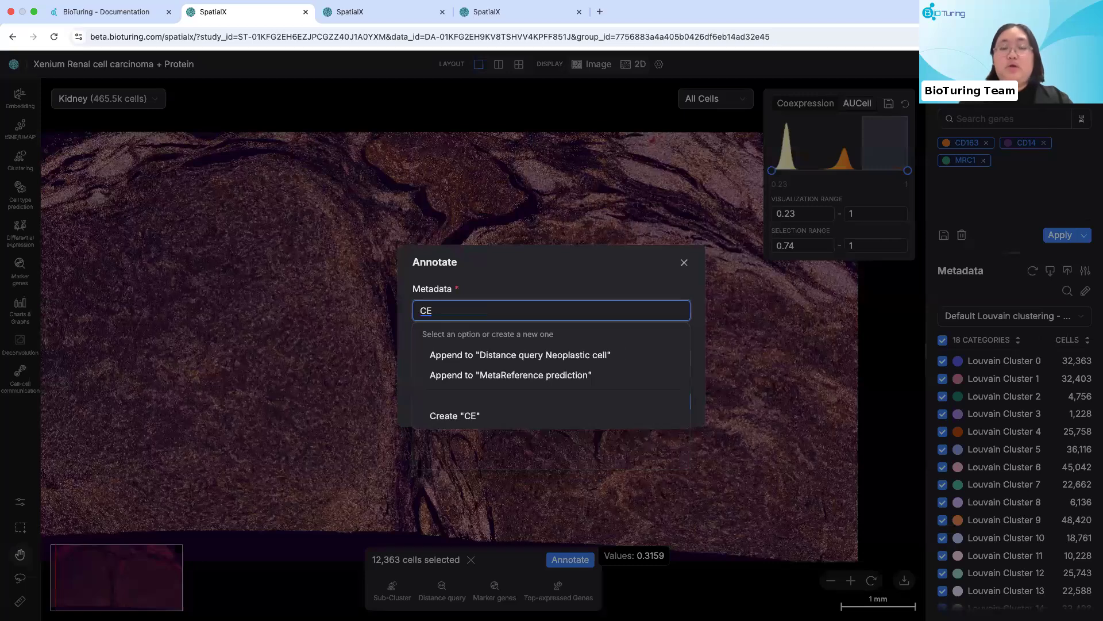
pyautogui.write('E')
pyautogui.press('BackSpace')
pyautogui.write('e')
pyautogui.press('BackSpace')
pyautogui.press('BackSpace')
pyautogui.write('elll')
pyautogui.press('BackSpace')
pyautogui.write('type')
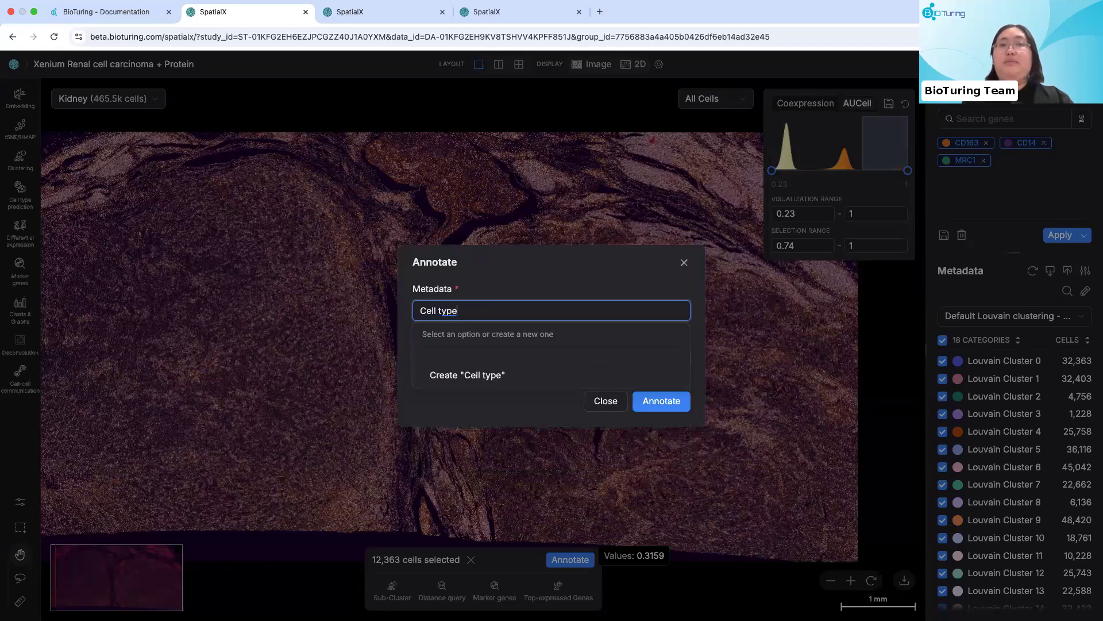
pyautogui.click(450, 375)
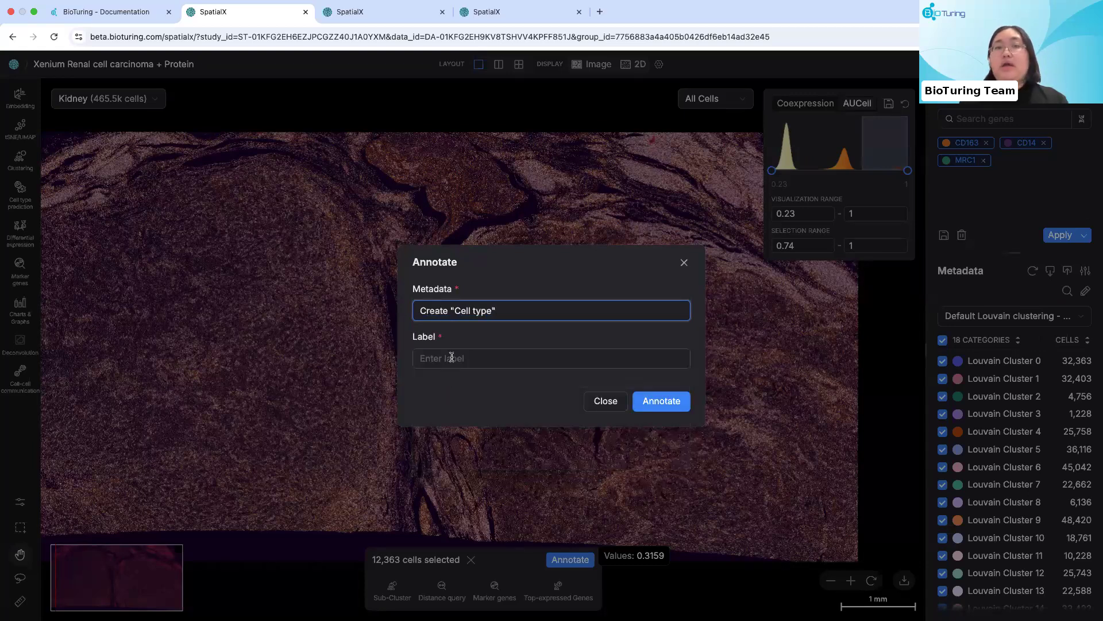
# Step: Annotate the selected cells with the new label "macrophage" and highlight the macrophage category on the kidney image
pyautogui.click(452, 357)
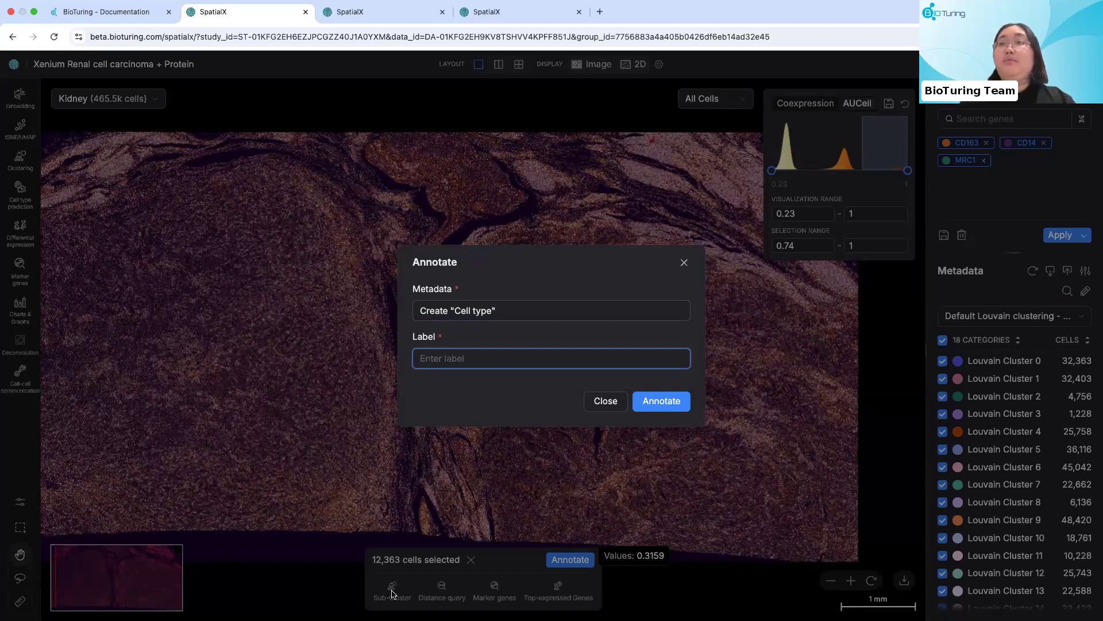
pyautogui.write('ma')
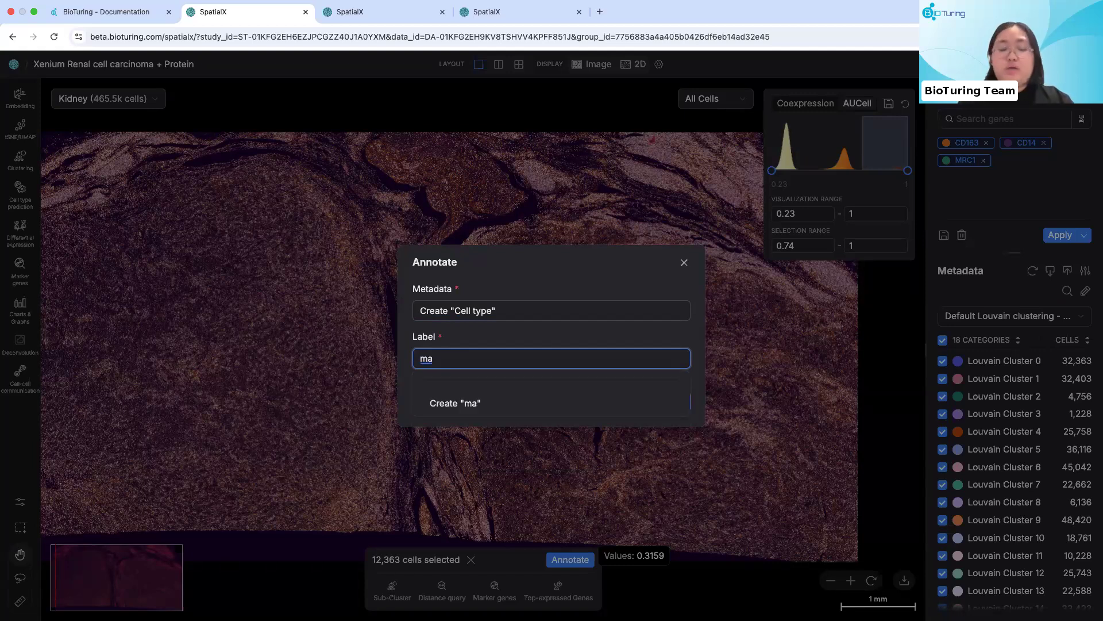
pyautogui.write('crophage')
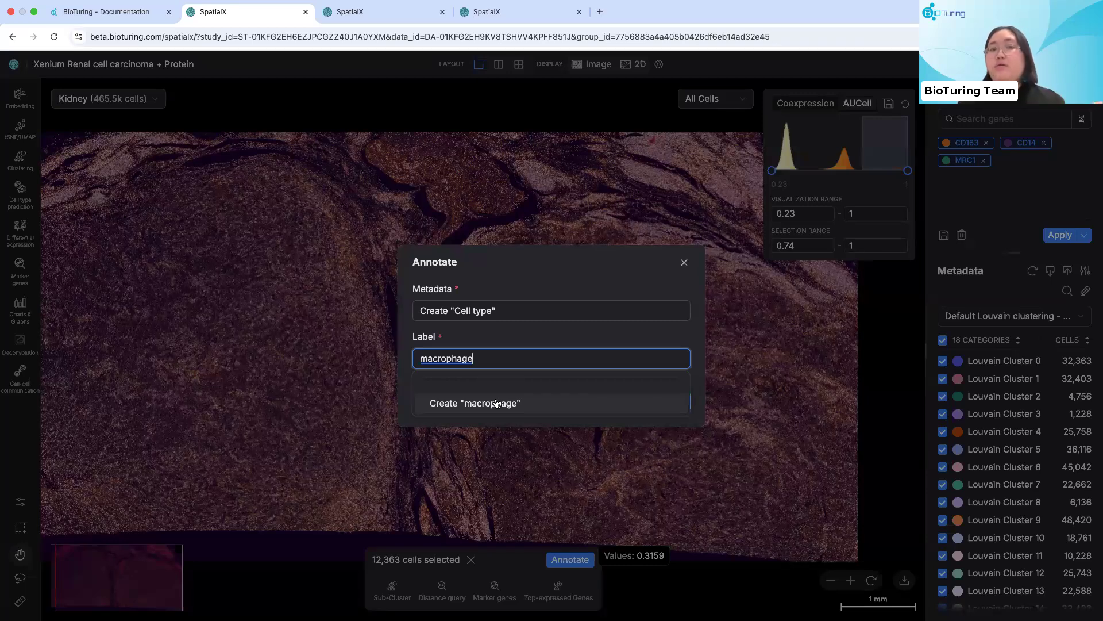
pyautogui.click(460, 404)
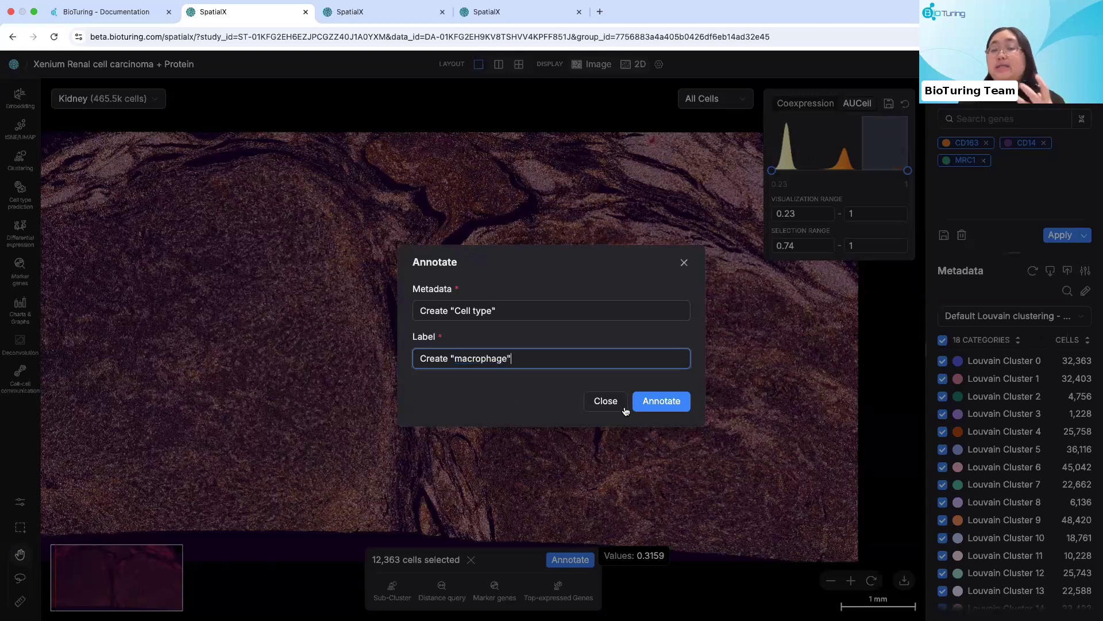
pyautogui.click(648, 402)
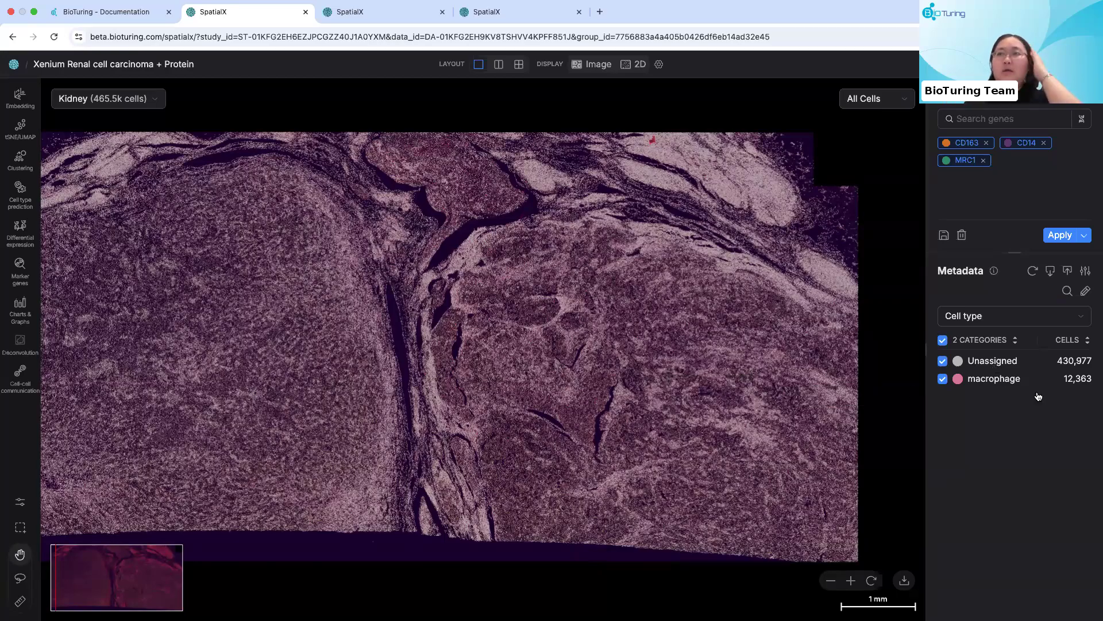
pyautogui.click(1001, 379)
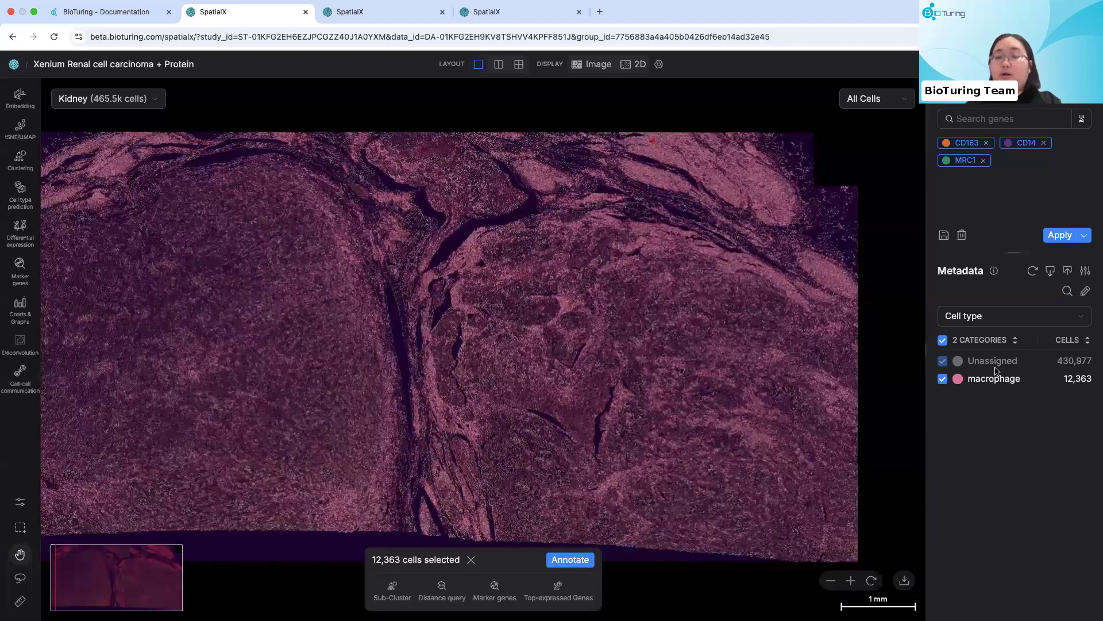
# Step: Switch away from the SpatialX browser window to the empty desktop
pyautogui.hotkey('ctrl', 'Right')
pyautogui.hotkey('ctrl', 'Right')
pyautogui.hotkey('ctrl', 'Right')
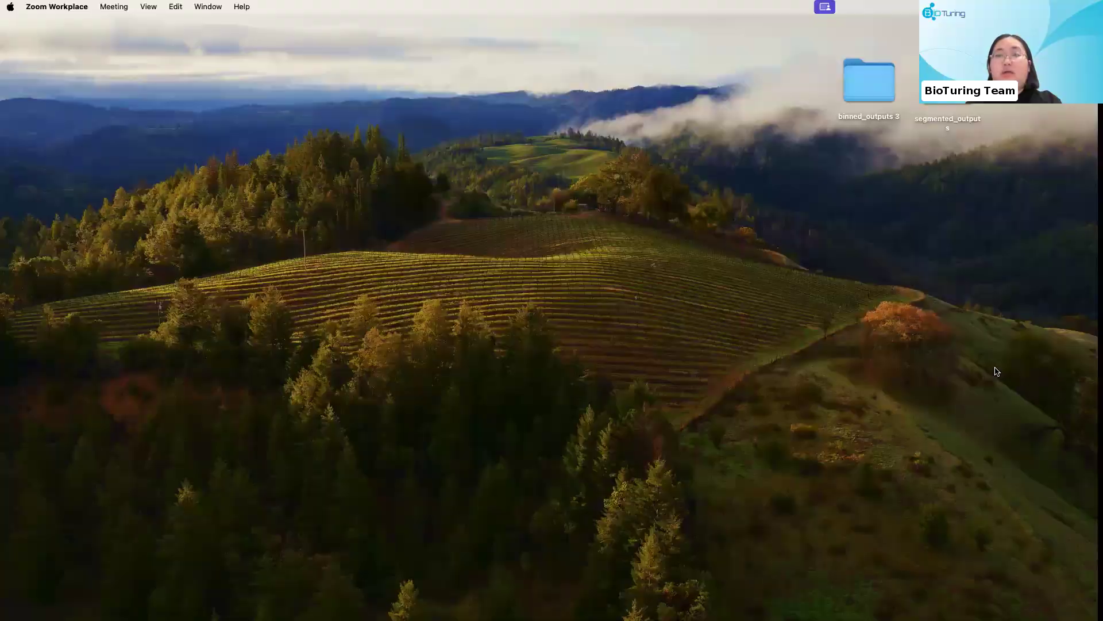